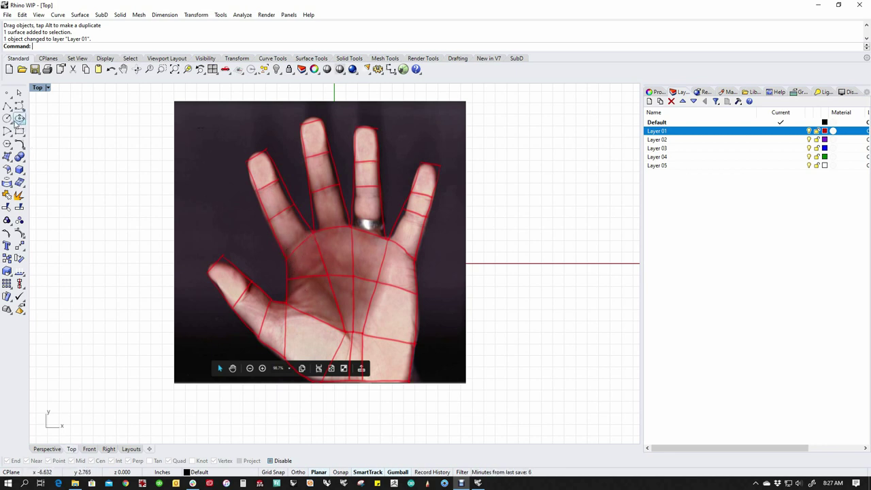
Trace a closed four-sided polyline around the base segment of the index finger on the hand picture
click(7, 107)
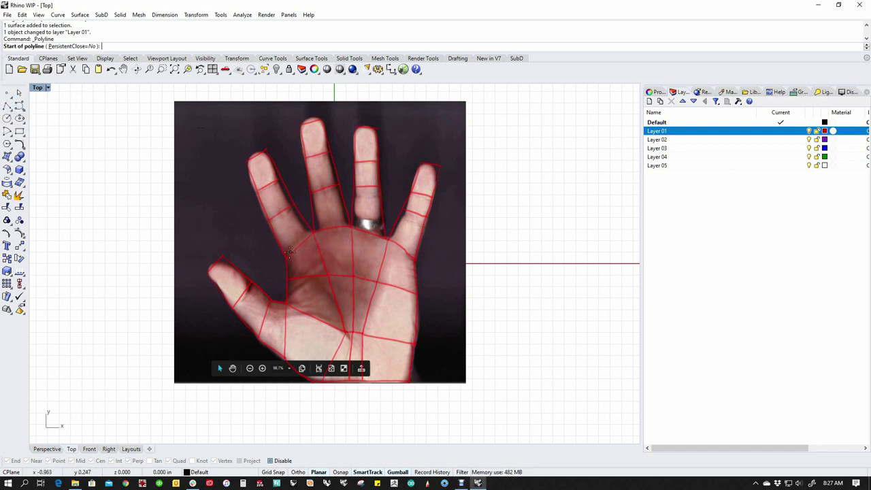
click(285, 260)
click(312, 232)
click(296, 203)
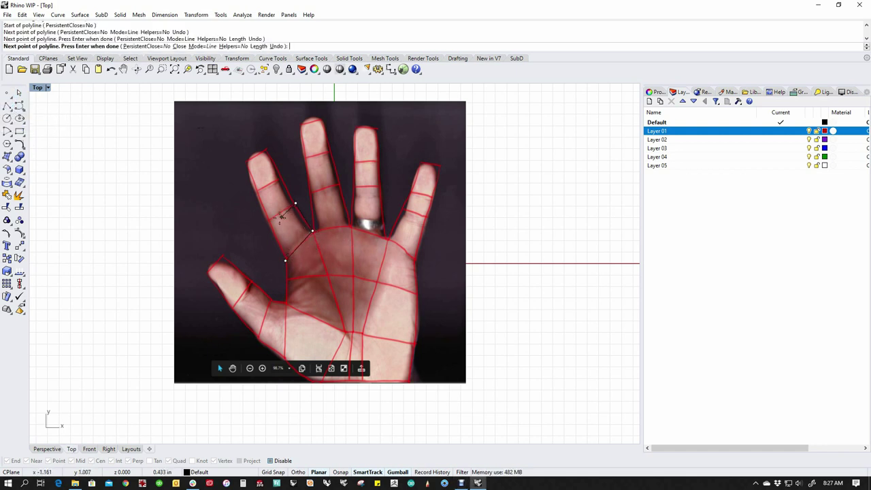
click(269, 221)
click(285, 260)
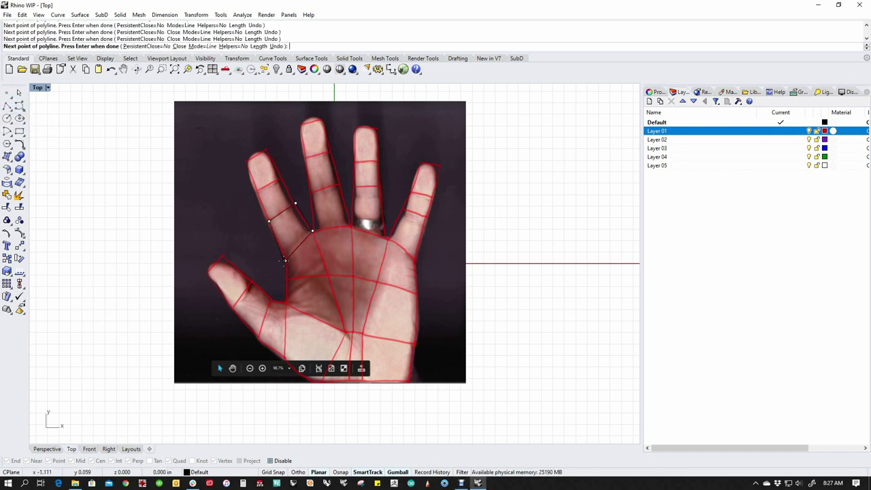
Trace a closed four-sided polyline around the base segment of the middle finger
key(Return)
click(308, 193)
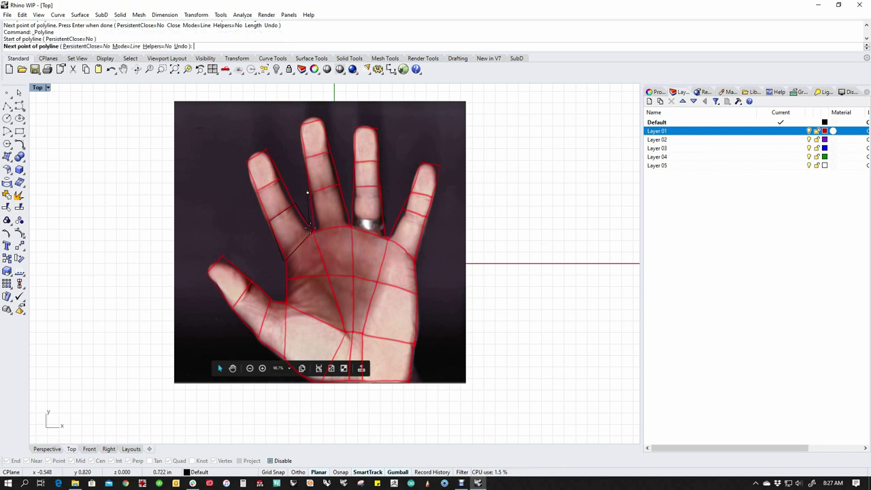
click(315, 231)
click(351, 224)
click(340, 182)
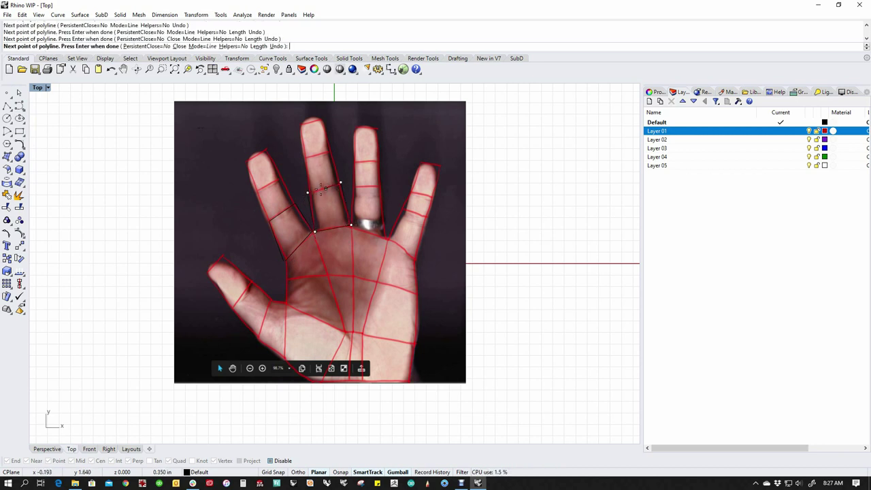
click(309, 192)
Trace a closed four-sided polyline around the base segment of the ring finger
key(Return)
click(356, 187)
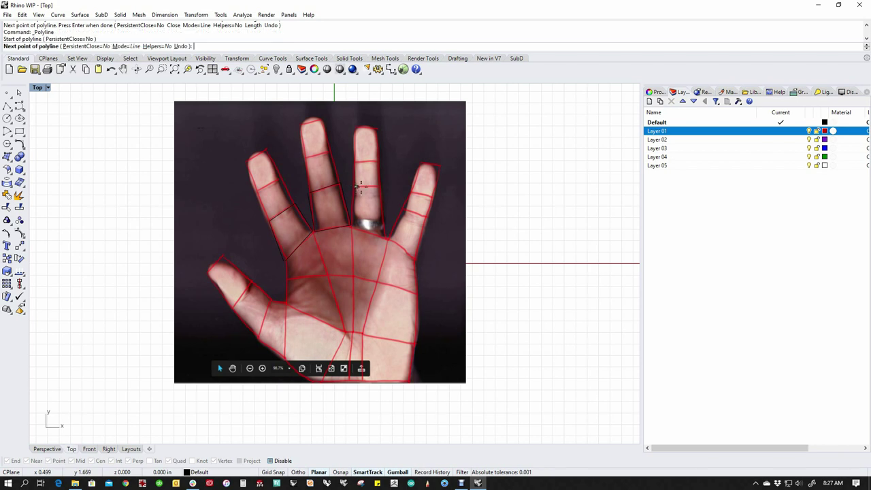
click(378, 187)
click(388, 239)
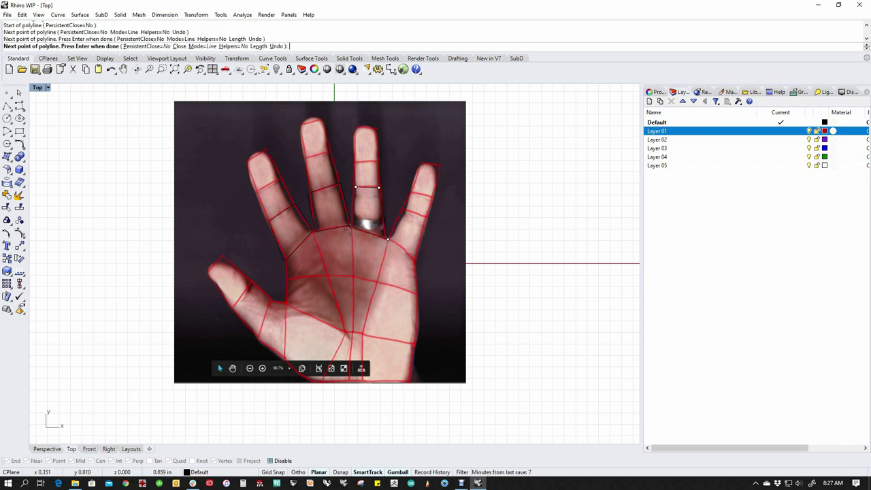
click(351, 224)
click(354, 189)
click(355, 189)
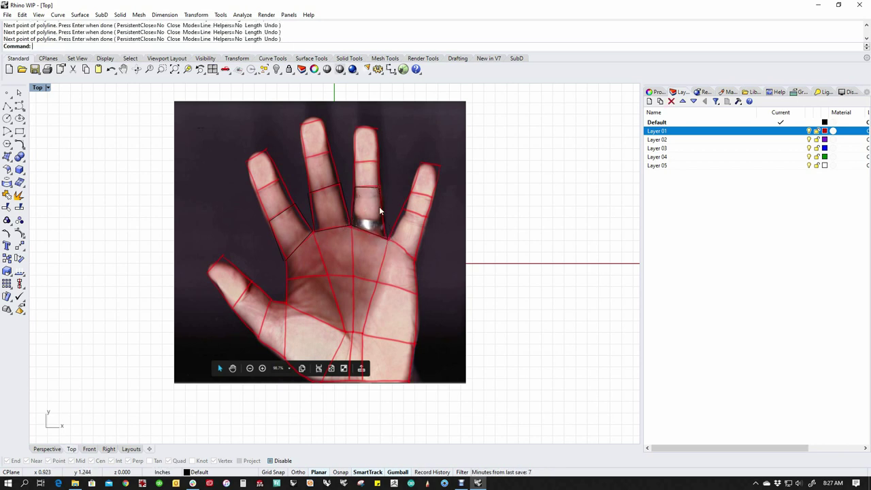
Trace a closed four-sided polyline around the base segment of the little finger
key(Return)
click(403, 207)
click(427, 219)
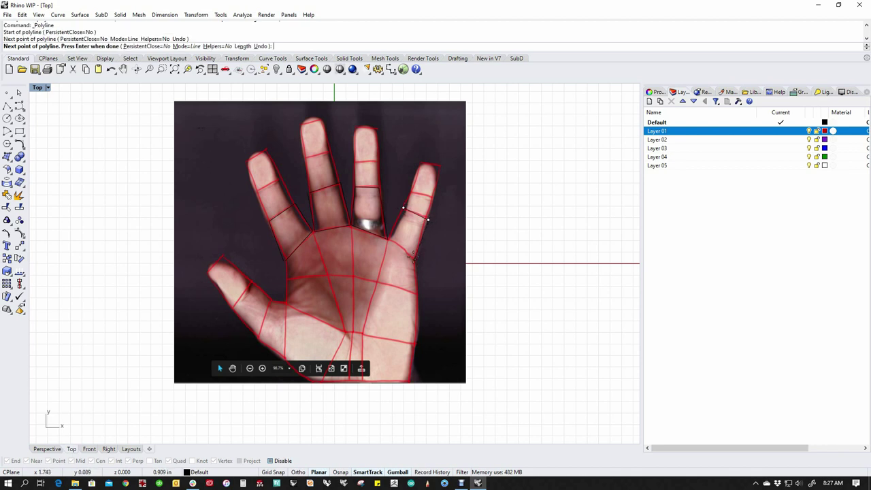
click(418, 260)
click(386, 237)
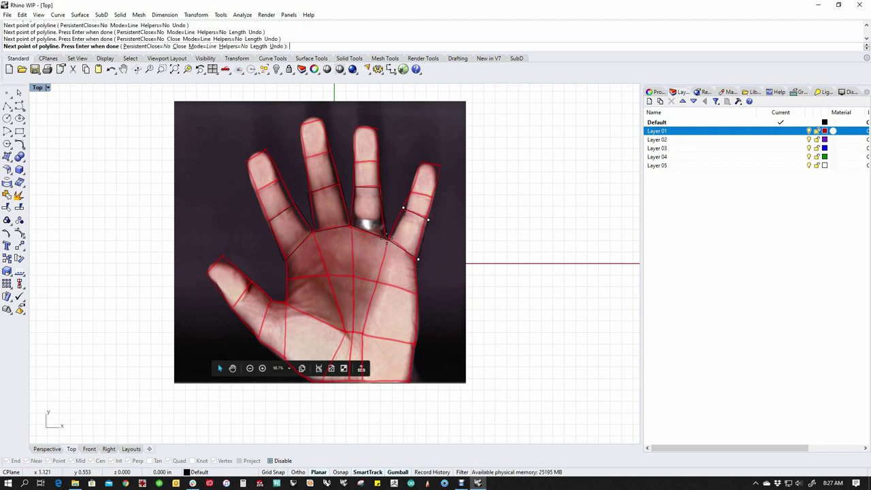
click(404, 208)
key(Return)
Delete the four polyline outlines traced around the finger bases
drag(115, 171, 537, 293)
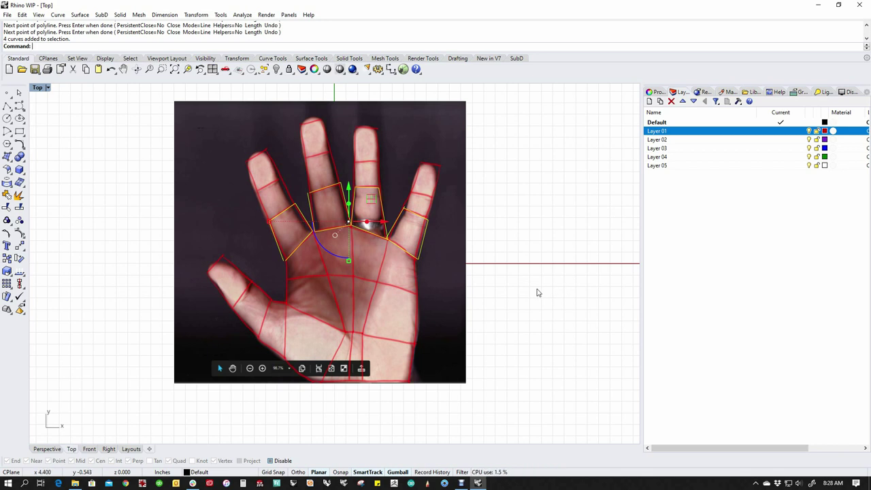
key(Delete)
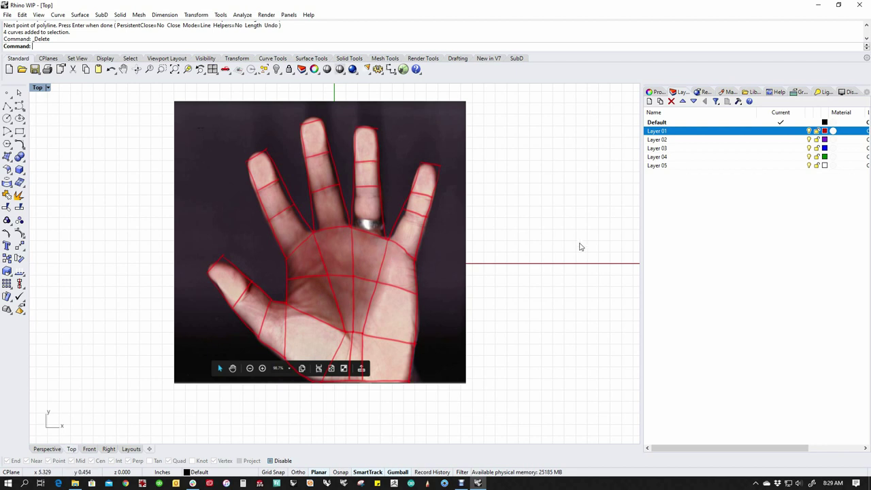
Raise the hand picture material's object transparency to just over half, and lock Layer 01
click(390, 225)
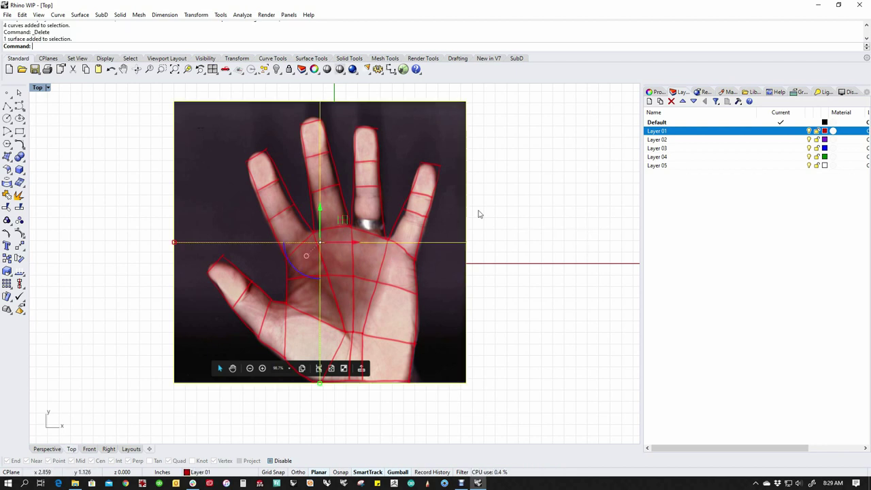
click(728, 92)
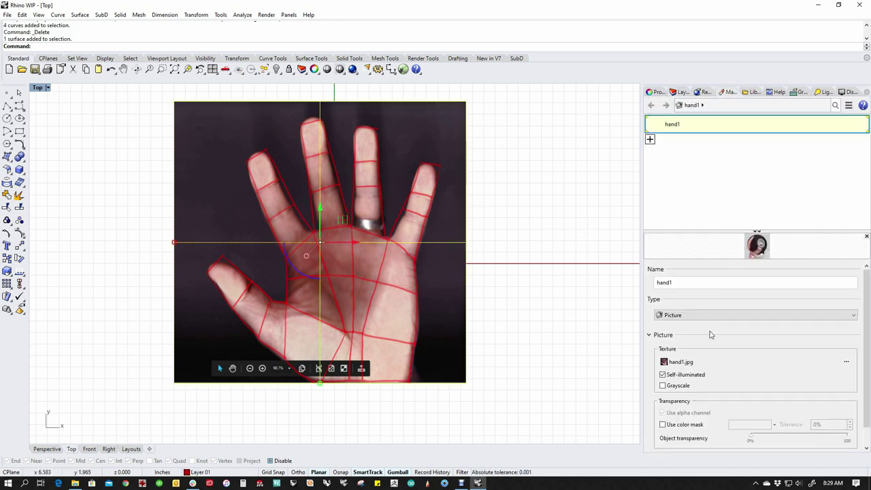
drag(750, 438, 804, 441)
click(681, 93)
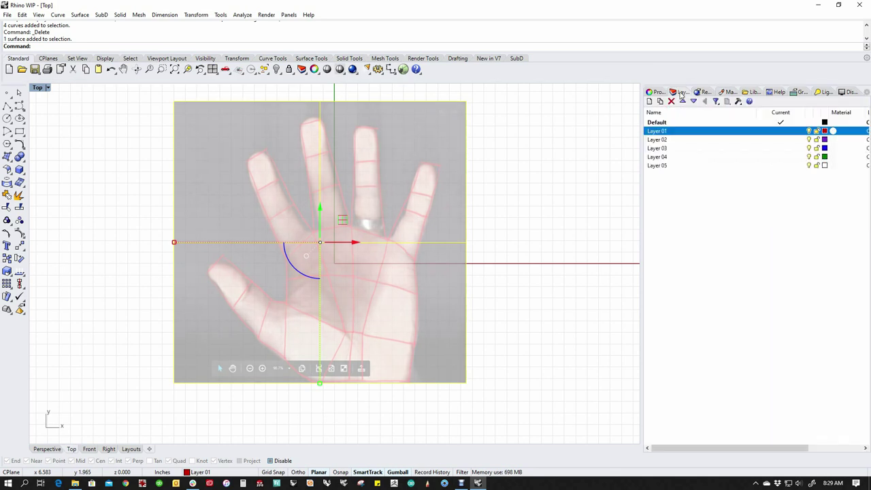
click(816, 131)
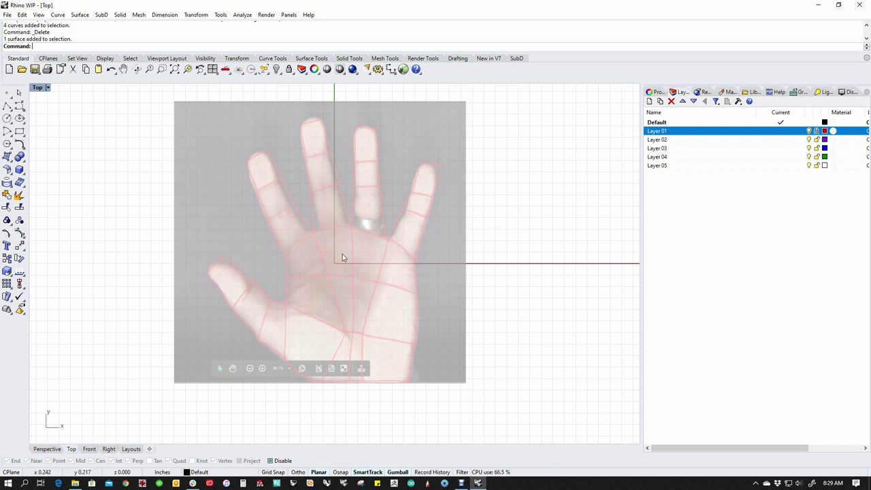
Create a single four-point SubD 3-D Face over the palm section directly below the index finger
right_drag(322, 264, 350, 288)
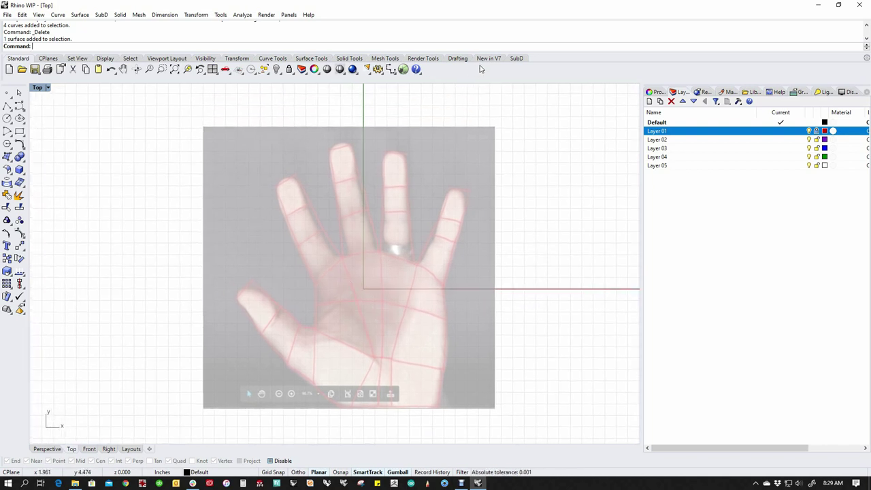
click(100, 15)
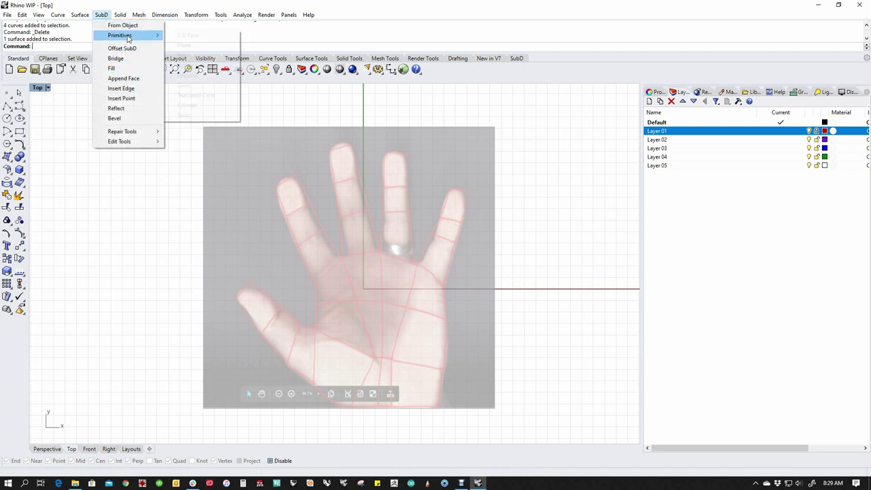
mouse_move(133, 36)
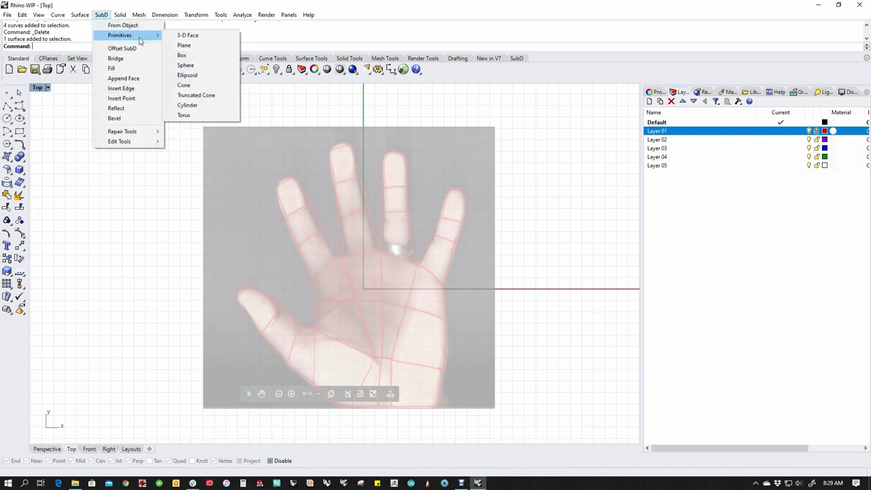
click(192, 38)
scroll(349, 321, up, 2)
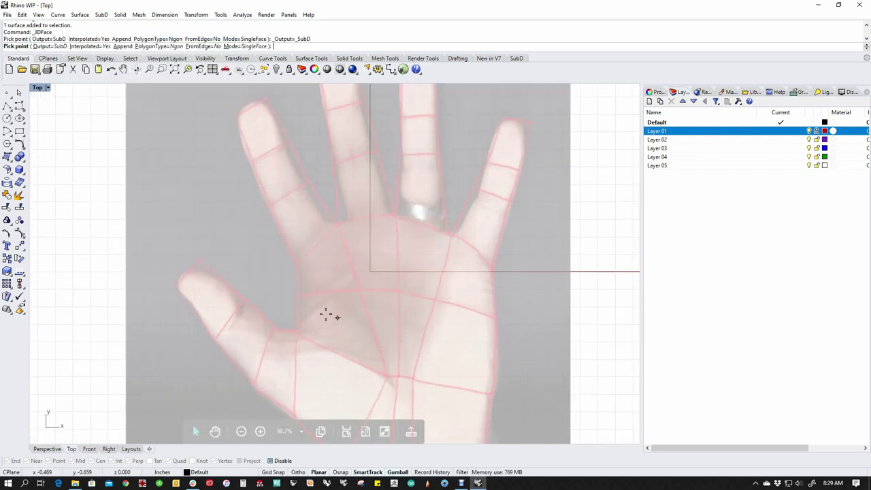
scroll(313, 304, down, 1)
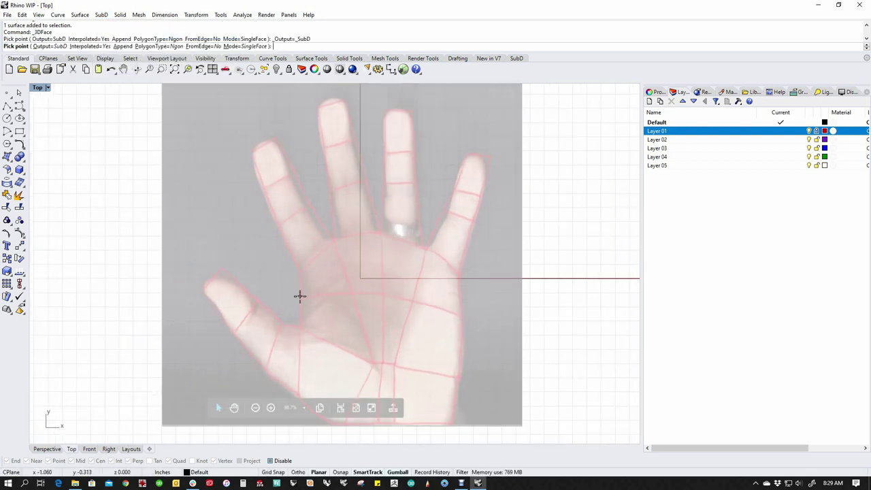
click(300, 274)
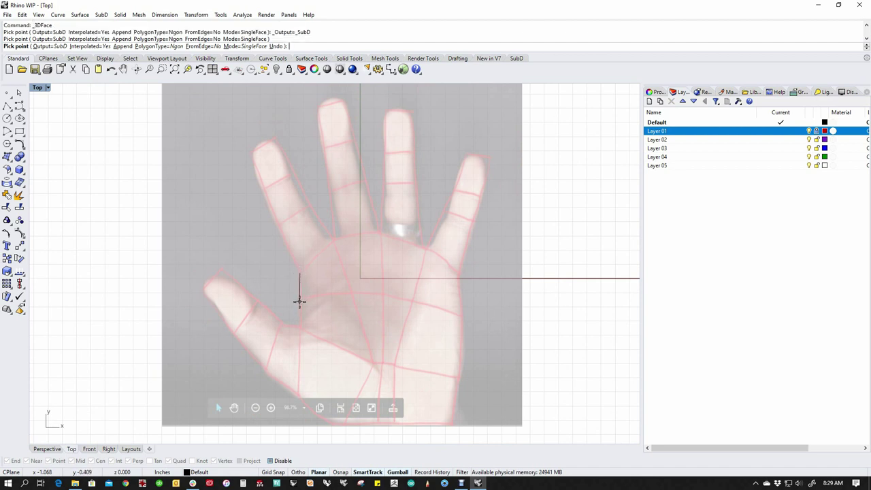
click(300, 302)
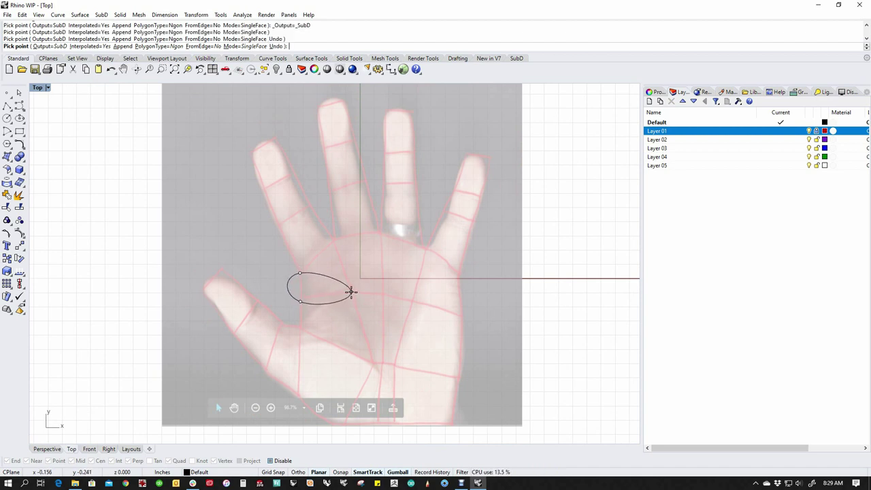
click(351, 293)
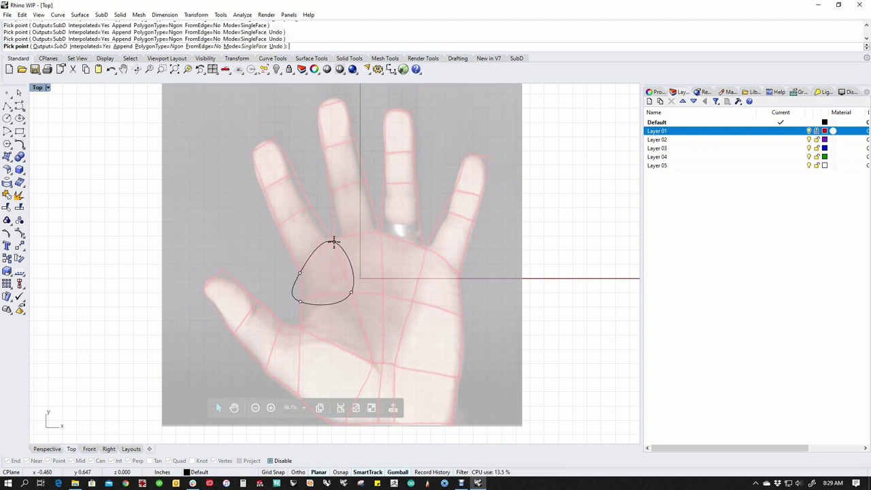
click(334, 241)
right_click(386, 287)
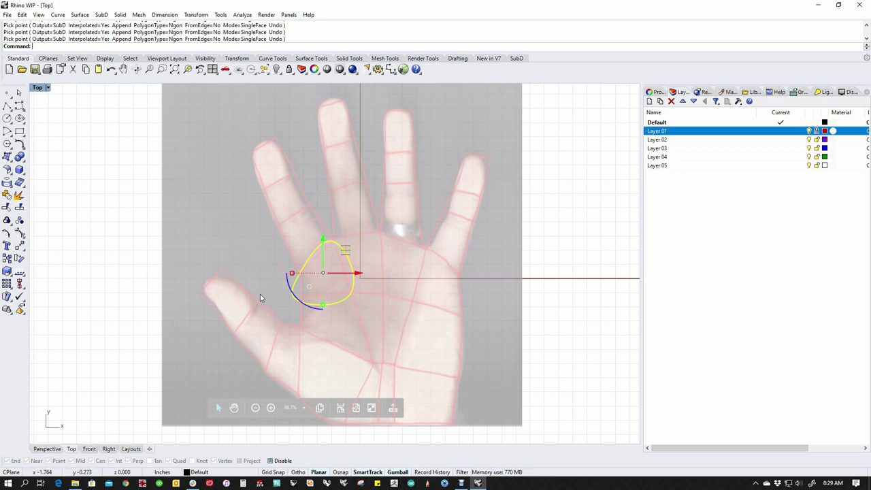
Switch the SubD face to flat display and turn on its control points
key(Tab)
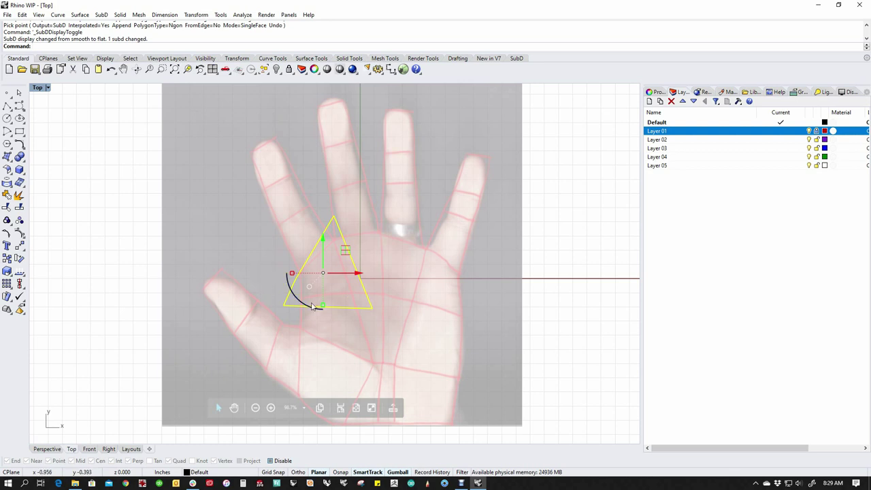
middle_click(357, 337)
click(380, 344)
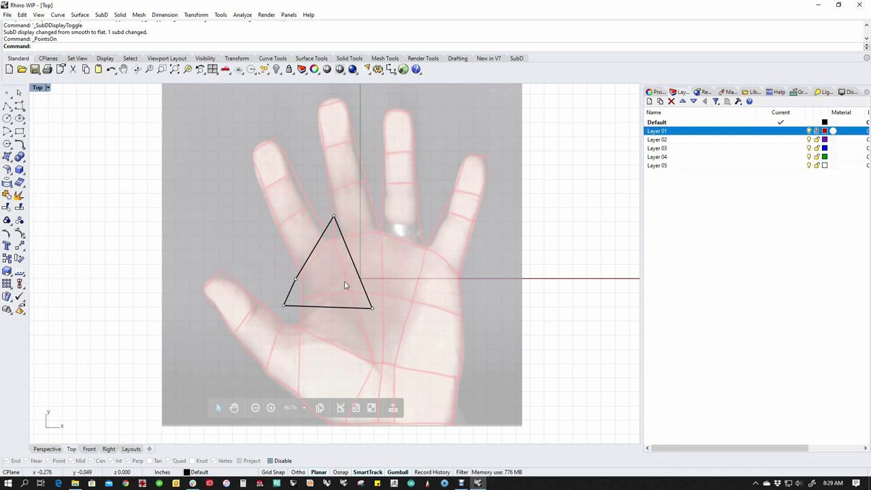
Move the face's four control points onto the corners of the traced palm section below the index finger
scroll(320, 218, up, 2)
drag(312, 194, 337, 247)
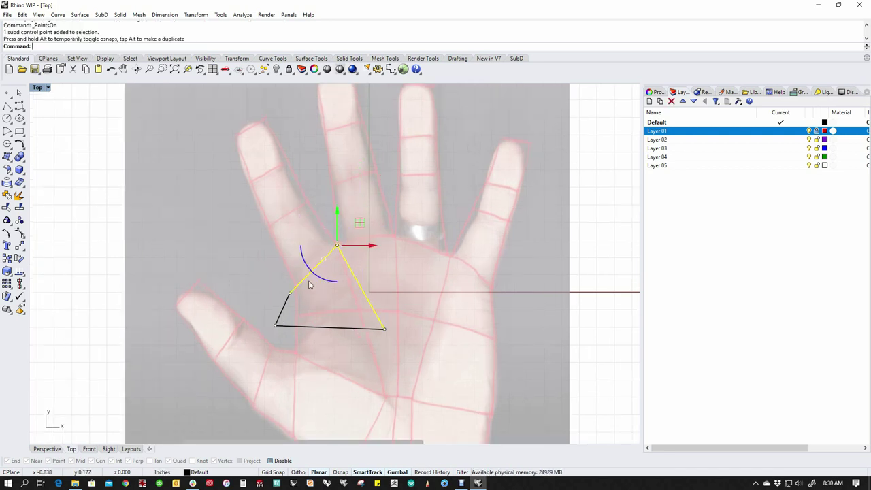
click(269, 286)
drag(275, 287, 314, 274)
click(250, 298)
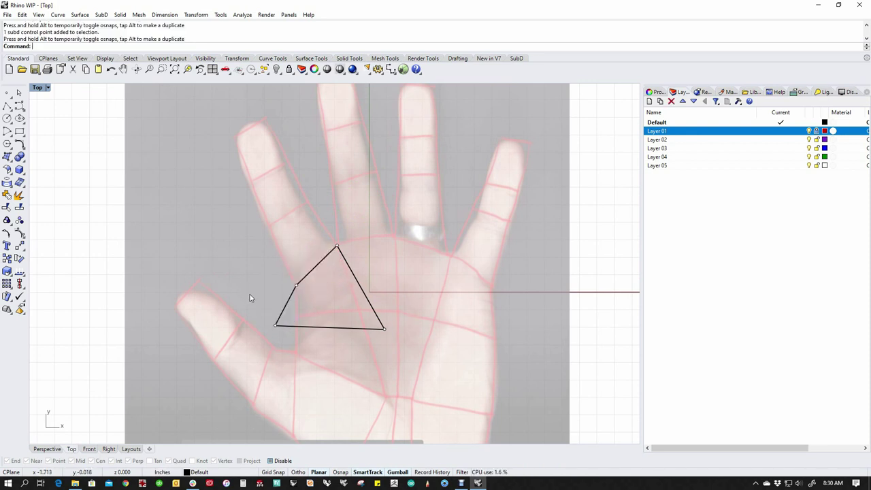
drag(250, 295, 294, 339)
drag(297, 302, 319, 294)
drag(360, 350, 379, 286)
click(400, 267)
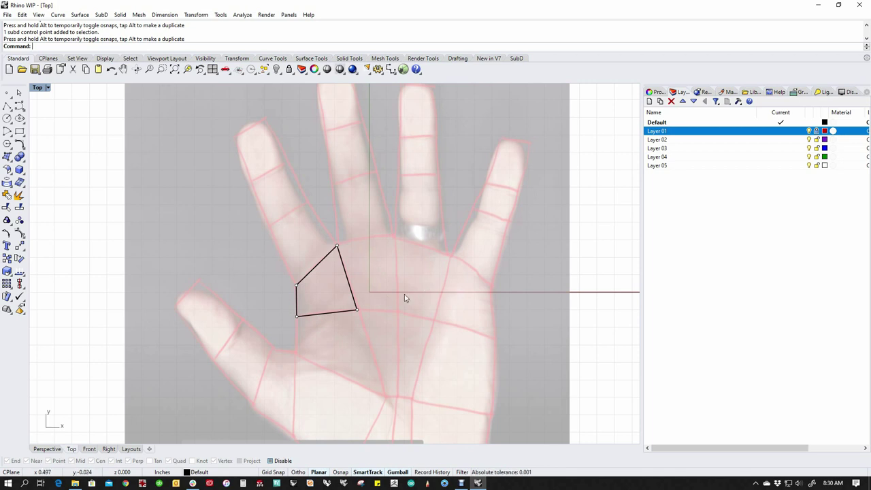
Extrude the face's inner edge across the palm below the middle finger and fit the new corner points to the traced grid
click(352, 294)
drag(349, 278, 391, 278)
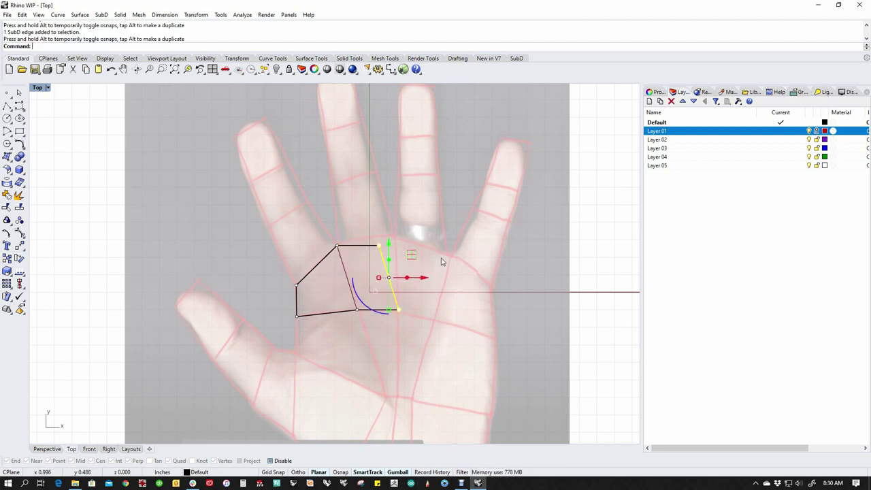
click(402, 242)
click(379, 245)
drag(379, 245, 394, 236)
click(455, 287)
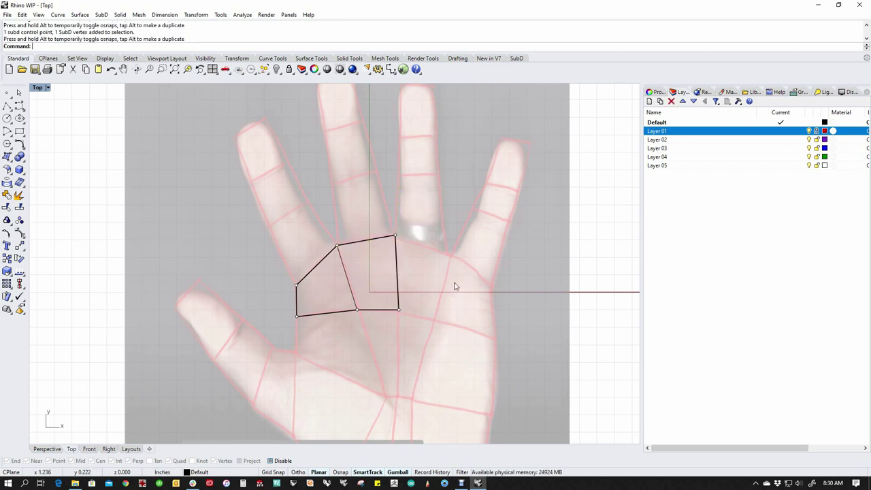
click(399, 311)
drag(399, 310, 397, 311)
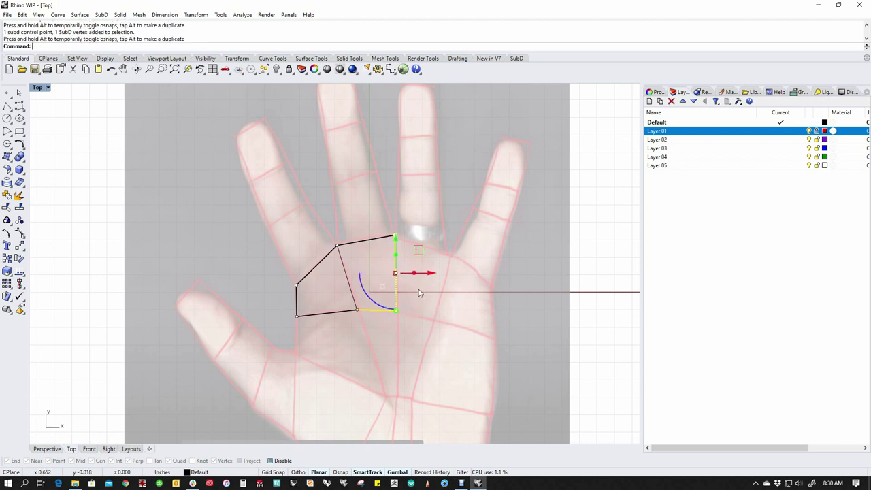
click(452, 267)
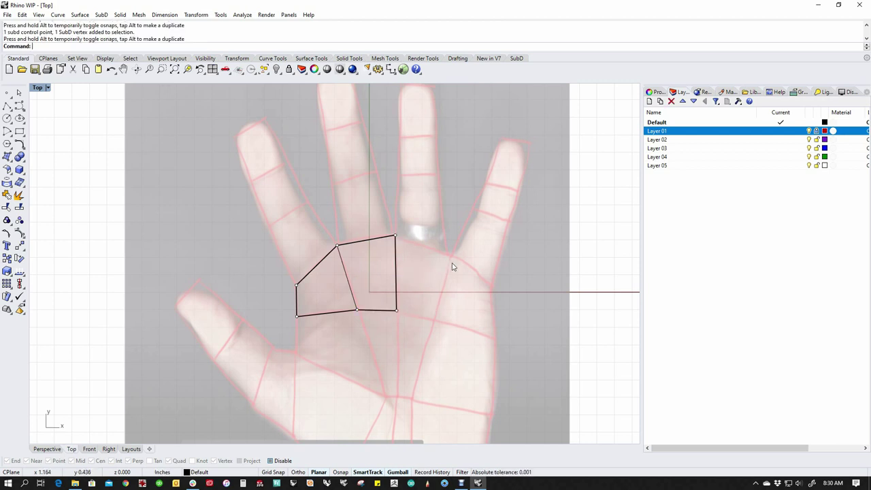
Extrude the palm's open side edge across the section below the ring finger and fit both new corner points to the traced grid
click(398, 284)
ctrl+drag(418, 274, 437, 276)
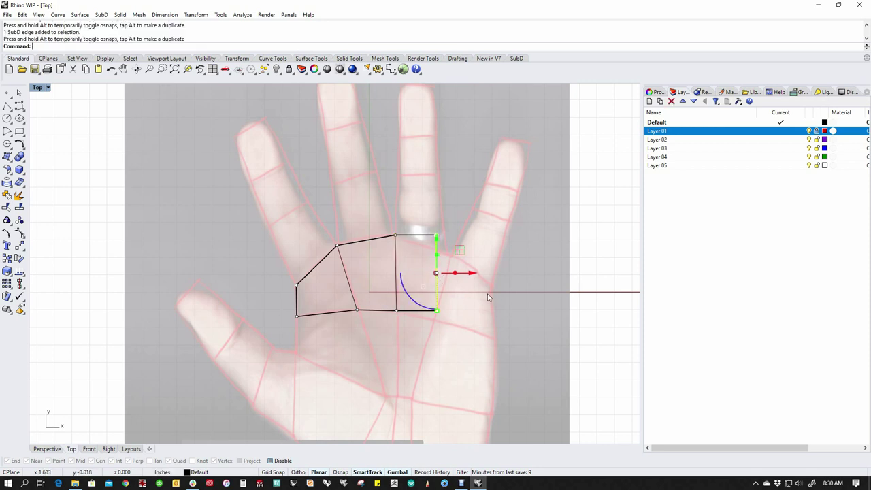
click(487, 293)
drag(422, 212, 450, 257)
click(480, 220)
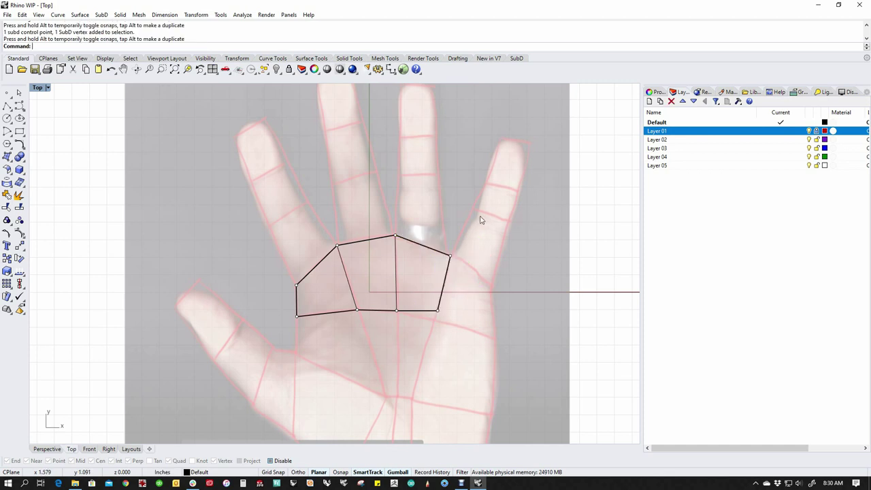
drag(426, 293, 442, 319)
click(503, 290)
Extrude the next side edge across the section below the little finger and move its two corner points onto the traced outline
click(445, 295)
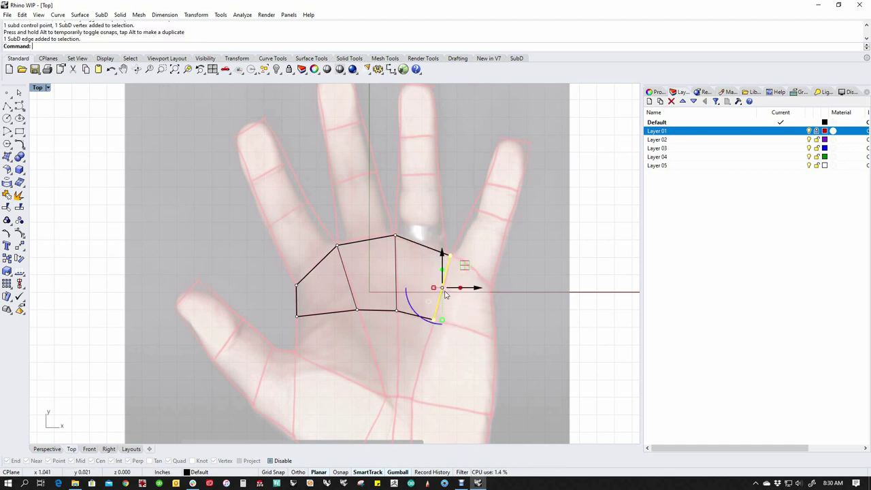
ctrl+drag(463, 288, 496, 292)
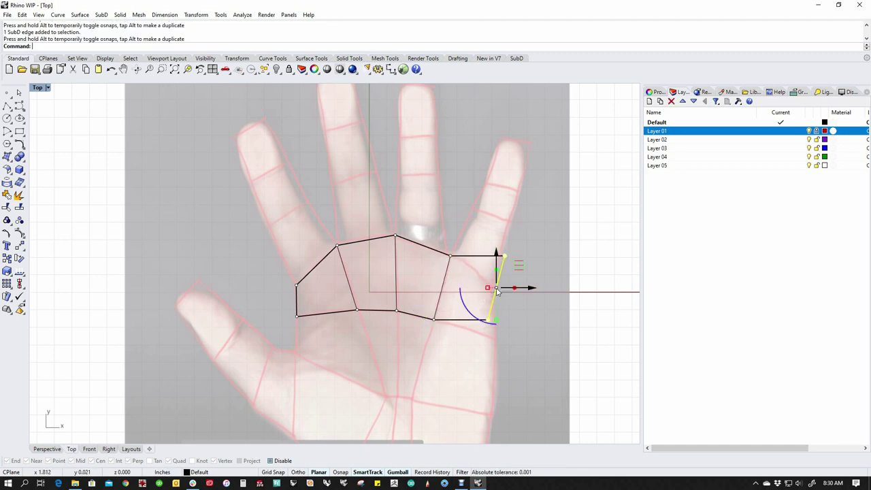
click(488, 236)
click(496, 256)
drag(496, 255, 494, 338)
click(485, 317)
key(Escape)
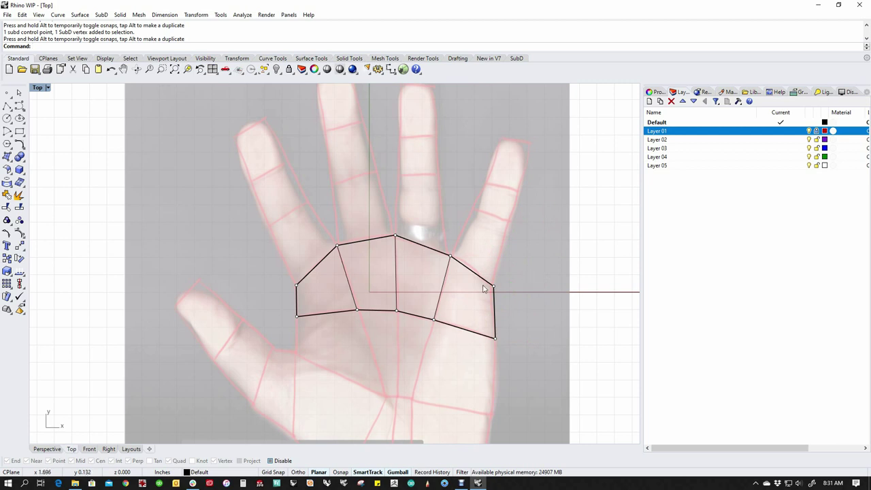
Extrude the four lower edges of the upper palm row down to the traced mid-palm line
scroll(366, 281, down, 1)
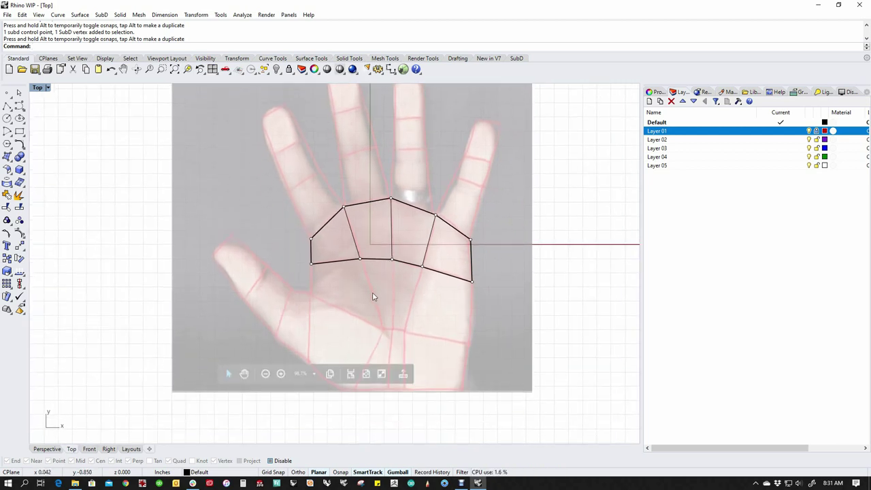
click(345, 262)
shift+click(383, 263)
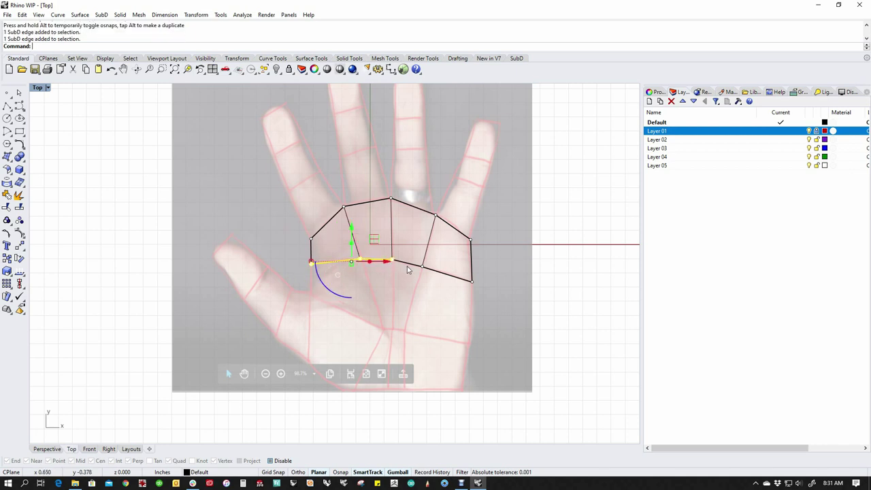
shift+click(407, 264)
shift+click(441, 272)
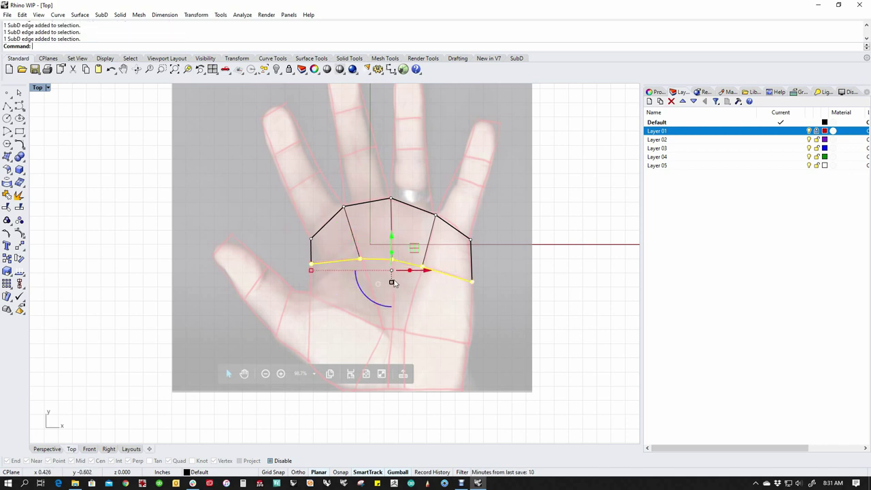
ctrl+drag(393, 258, 402, 342)
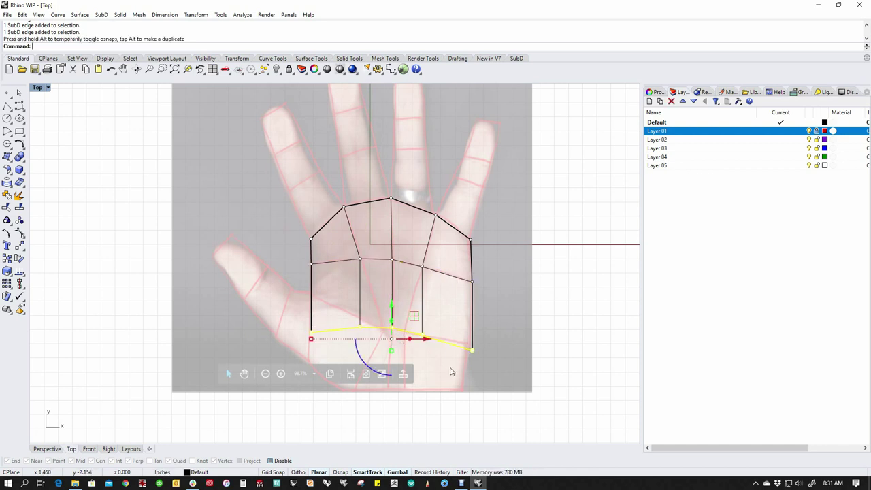
Fit the new row's outer corner, thumb-side corner and neighbouring inner point to the traced mid-palm lines
click(449, 372)
drag(457, 335, 491, 361)
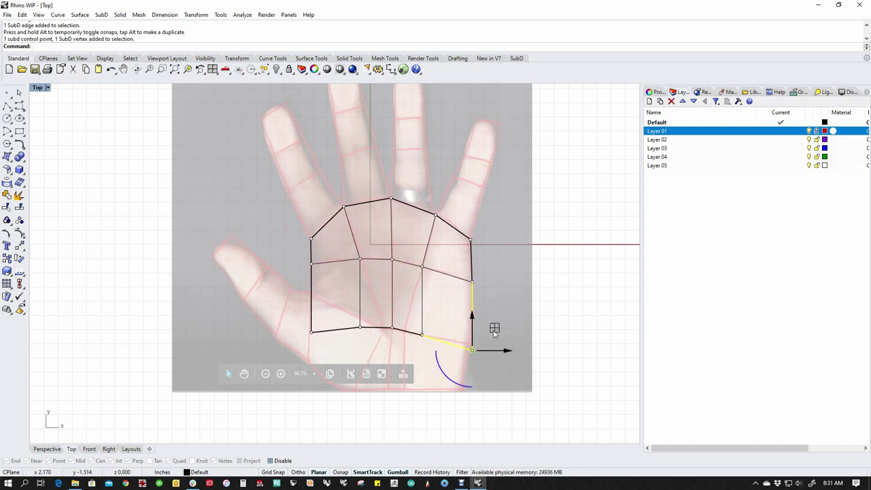
drag(494, 329, 467, 344)
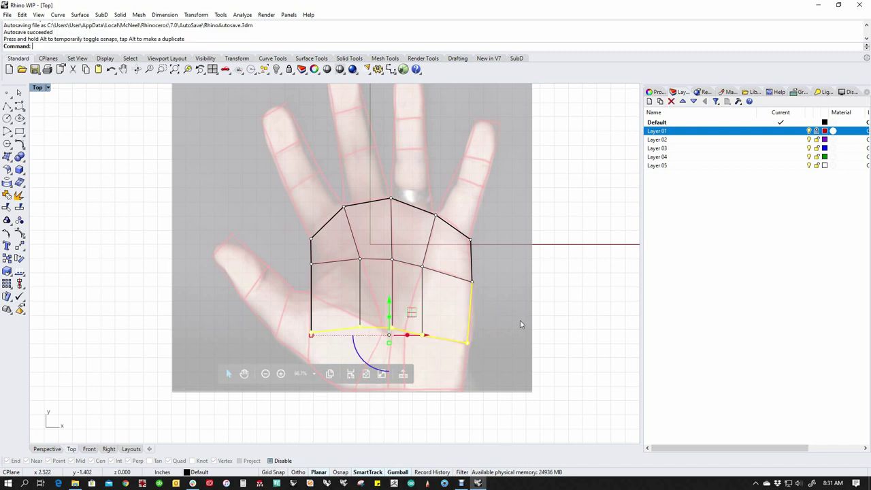
click(521, 322)
scroll(374, 335, up, 4)
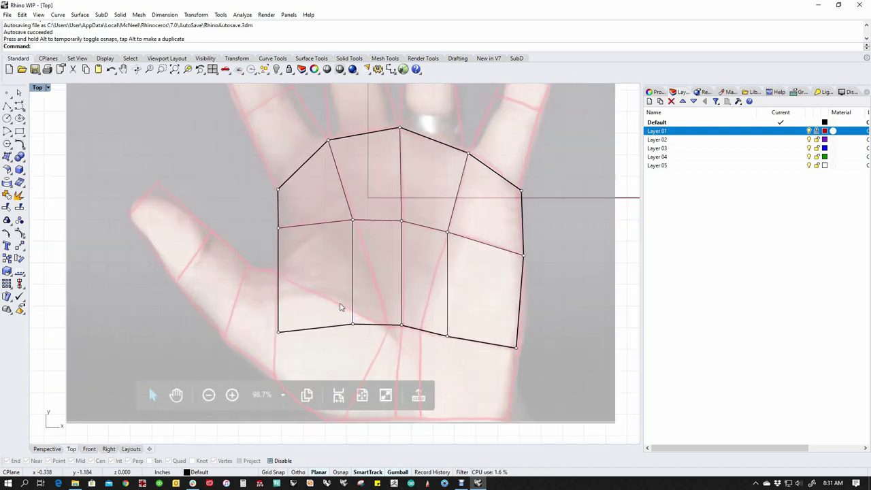
click(353, 324)
drag(352, 324, 387, 326)
click(457, 365)
drag(245, 315, 308, 357)
drag(278, 332, 277, 272)
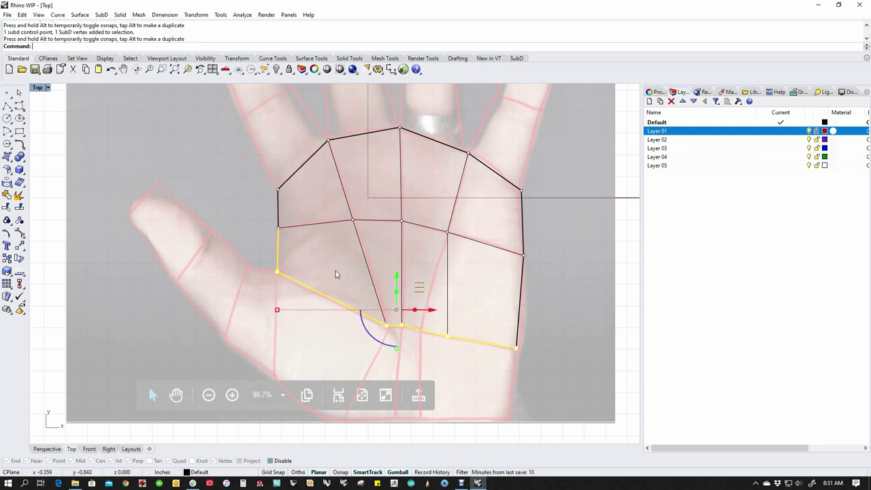
click(338, 312)
Extrude the four lower edges of the mid-palm row down to the wrist
click(333, 301)
shift+click(396, 326)
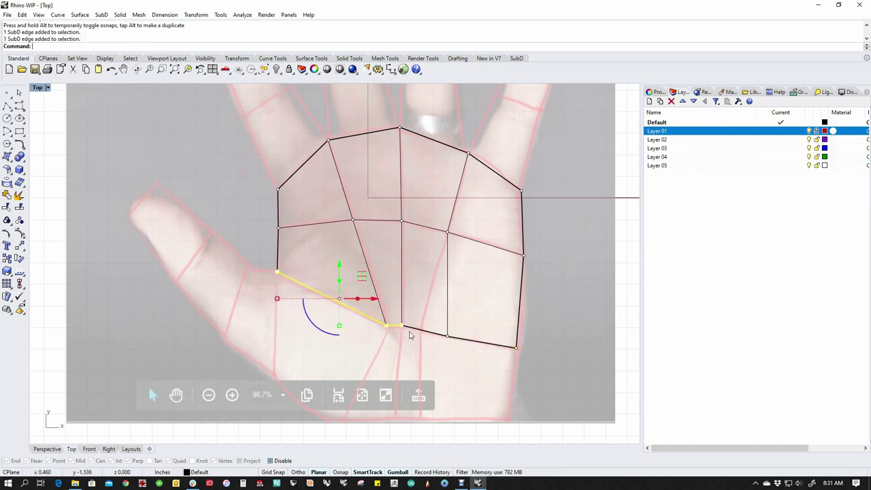
shift+click(426, 331)
shift+click(465, 338)
scroll(460, 360, down, 2)
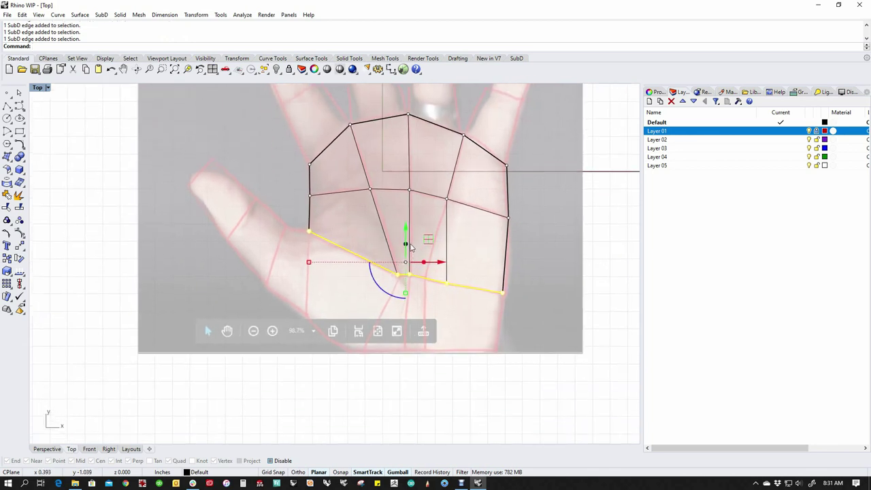
ctrl+drag(406, 253, 405, 341)
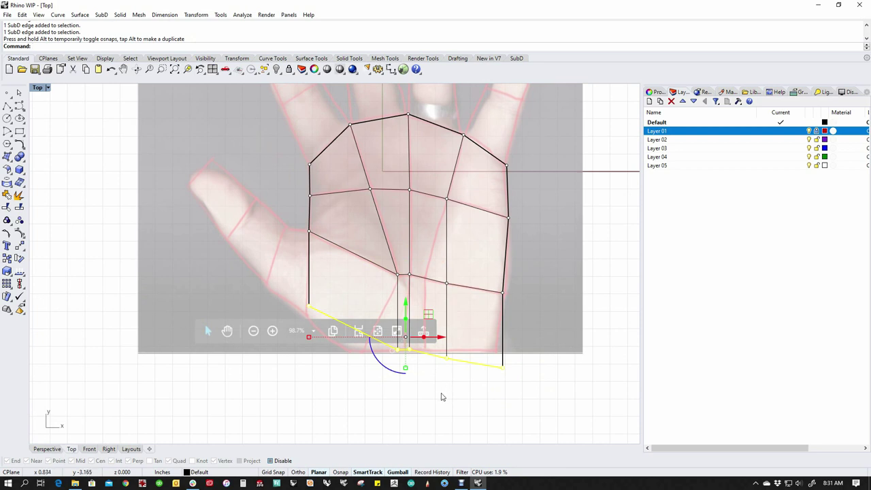
Flatten the extruded wrist edges vertically with a scale factor of 0 and move them onto the traced wrist line
click(406, 368)
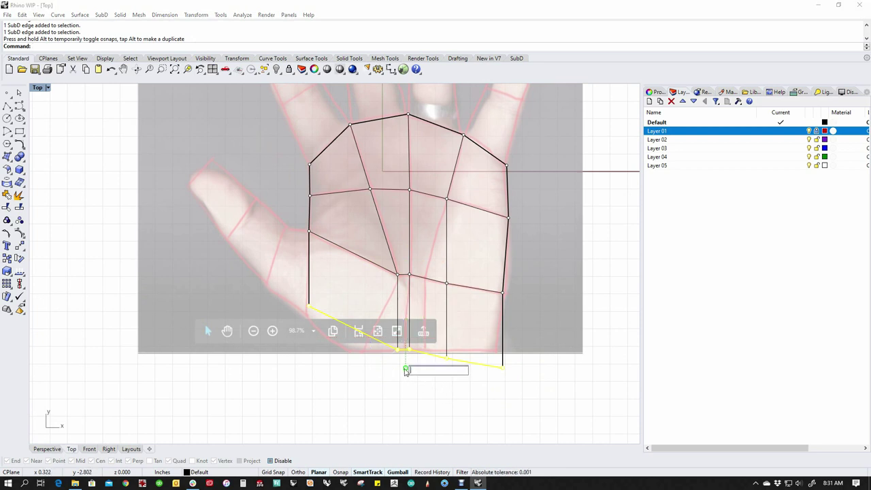
text(0)
key(Return)
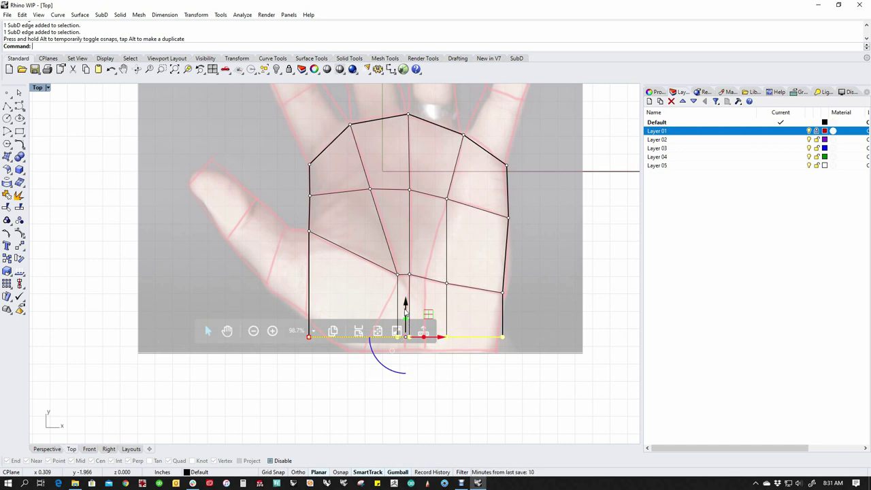
mouse_move(407, 305)
mouse_down()
mouse_move(408, 294)
mouse_move(407, 320)
mouse_up()
Fit the wrist points on the little-finger side and the mid-palm point above them to the traced lines
click(517, 366)
drag(490, 337, 452, 348)
scroll(441, 366, up, 4)
click(451, 347)
key(Escape)
click(451, 243)
drag(470, 220, 442, 213)
click(489, 281)
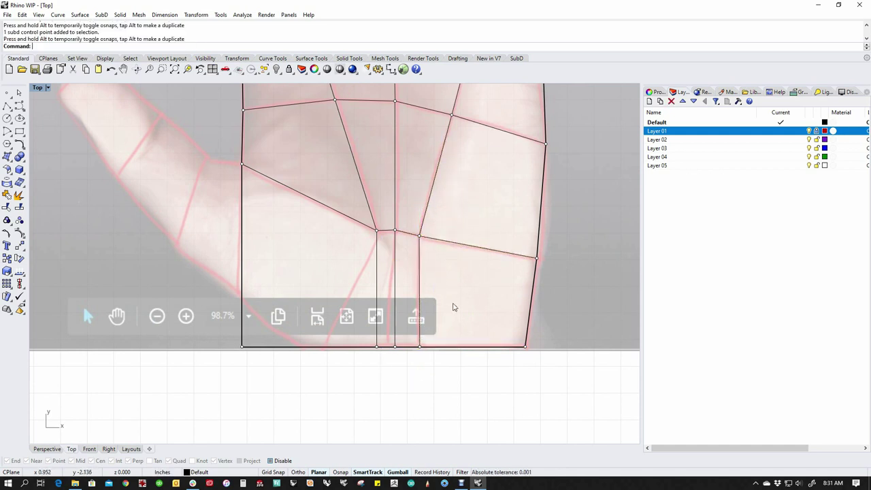
Move the thumb-side wrist corner and the two wrist points beside it onto the traced lines at the palm's base
scroll(390, 347, up, 2)
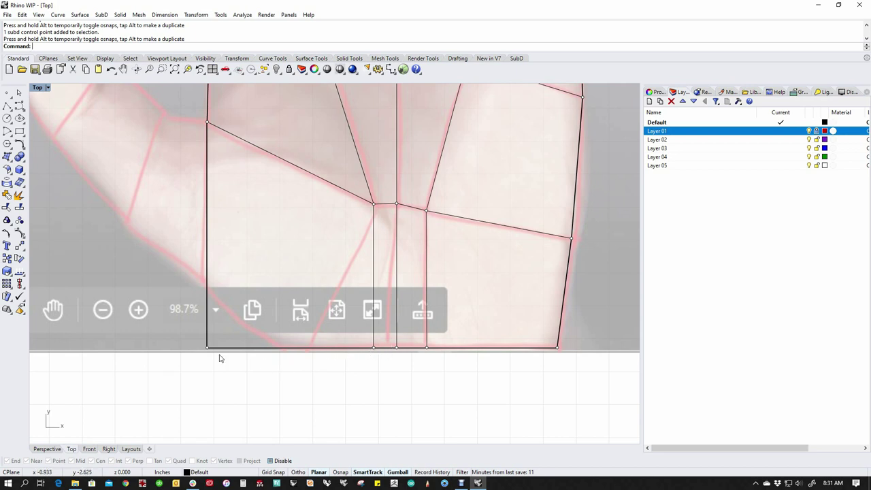
drag(177, 319, 225, 365)
drag(229, 326, 227, 262)
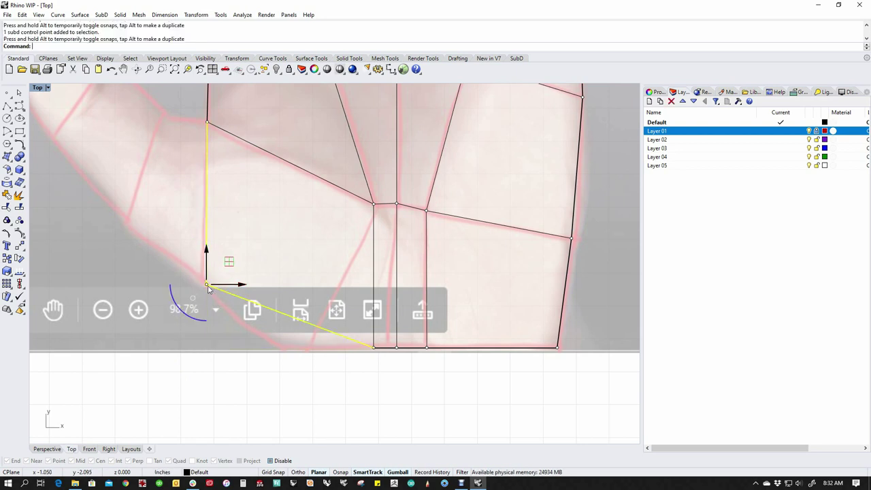
click(376, 349)
ctrl+shift+click(376, 349)
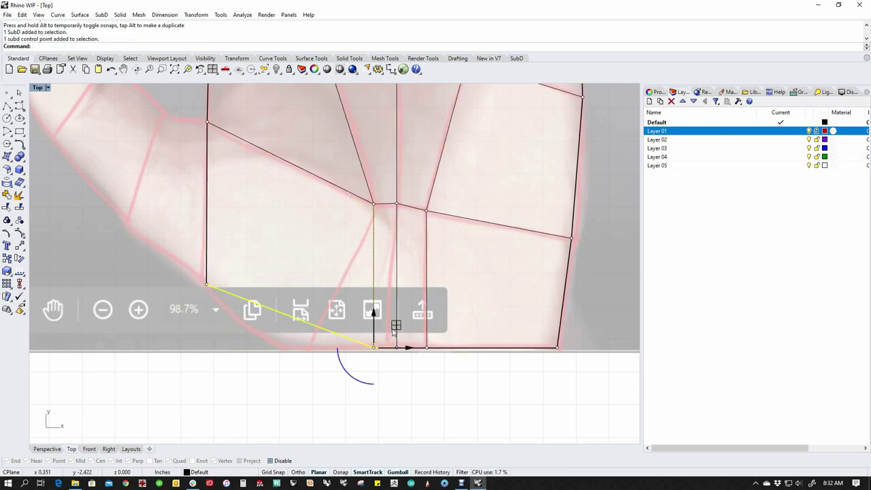
drag(396, 327, 333, 328)
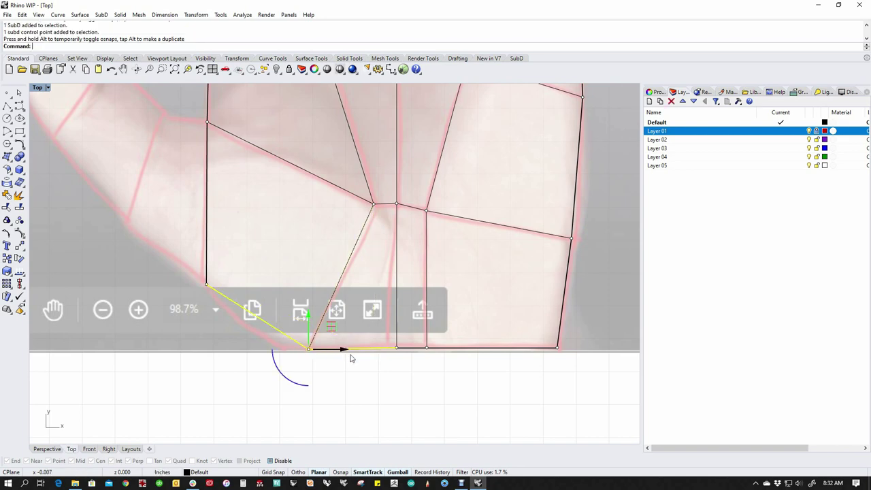
ctrl+shift+click(396, 348)
mouse_move(426, 355)
mouse_down()
mouse_move(448, 354)
mouse_move(421, 354)
mouse_up()
scroll(476, 310, down, 4)
Extrude the palm's thumb-side edge to the base of the thumb and fit its two corner points to the first traced thumb line
right_drag(474, 308, 441, 358)
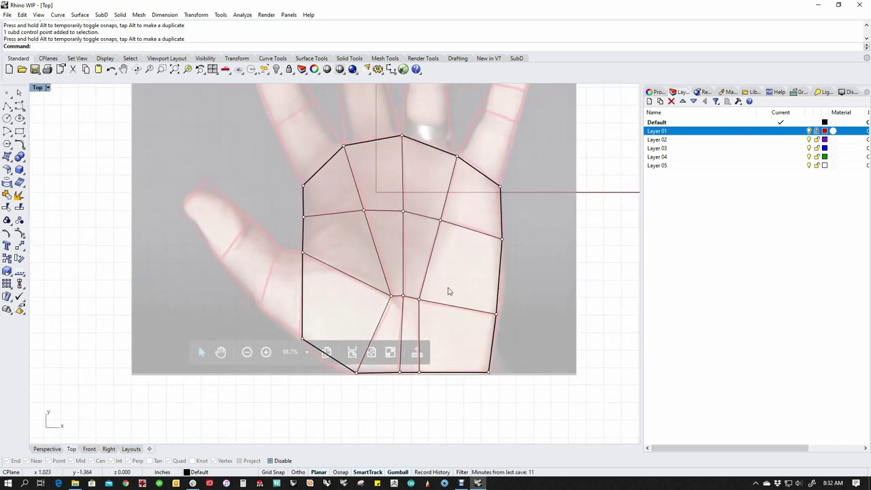
right_drag(448, 292, 436, 328)
right_drag(393, 296, 447, 307)
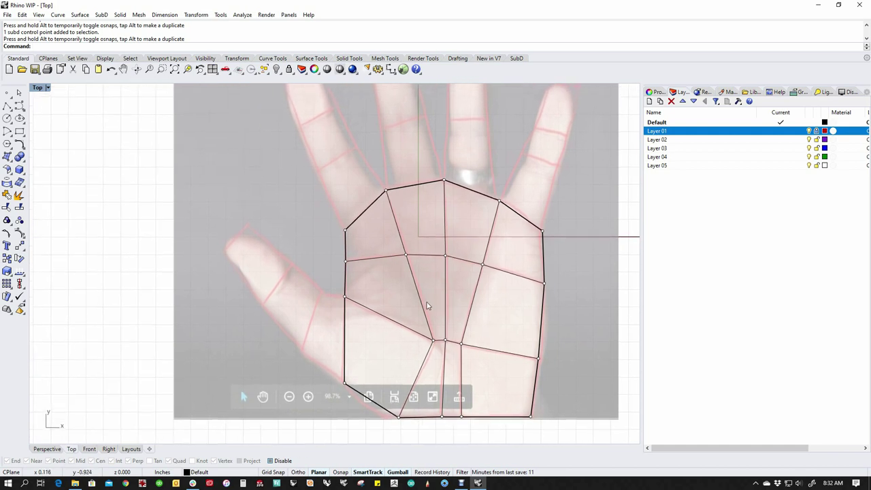
click(345, 360)
drag(363, 340, 320, 334)
click(298, 290)
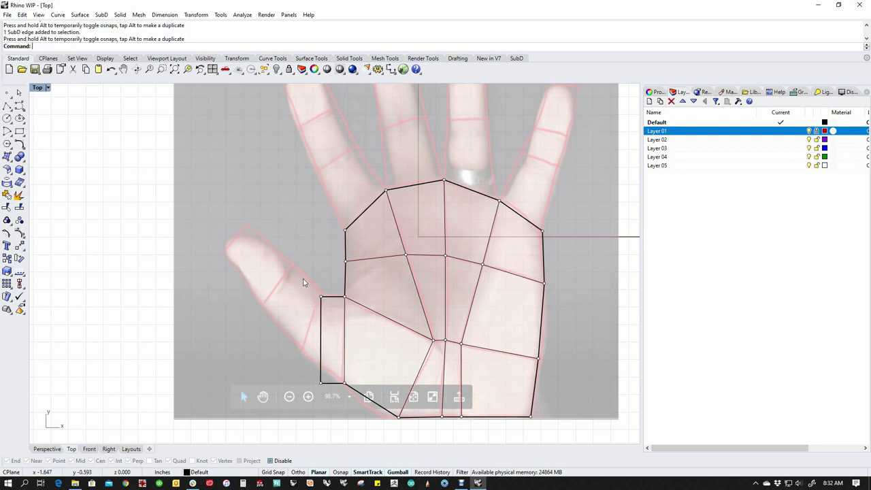
drag(303, 279, 322, 293)
click(265, 317)
drag(272, 354, 334, 410)
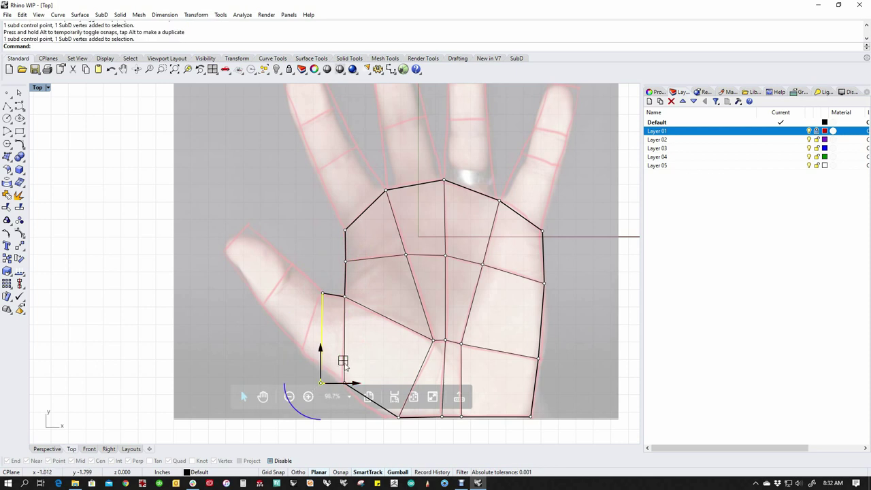
drag(343, 360, 326, 327)
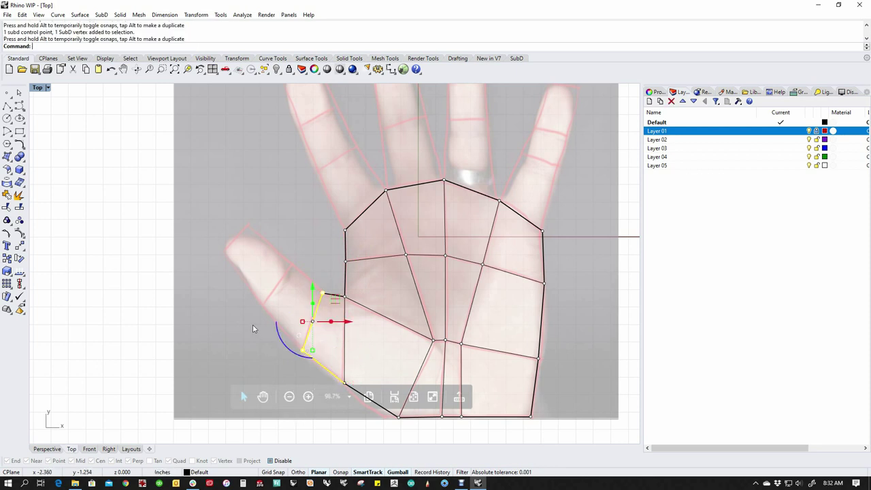
click(254, 326)
Extrude the thumb's end edge along its middle section and move the two new points onto the next traced joint line
click(311, 328)
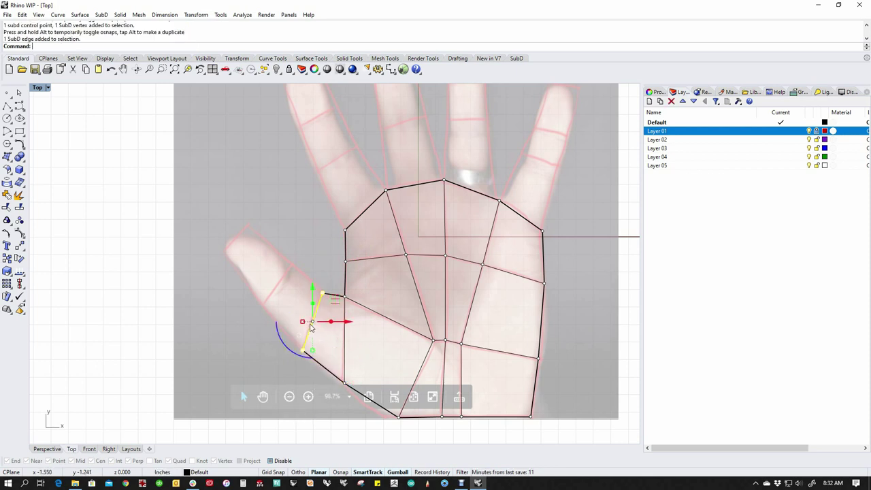
drag(331, 322, 271, 301)
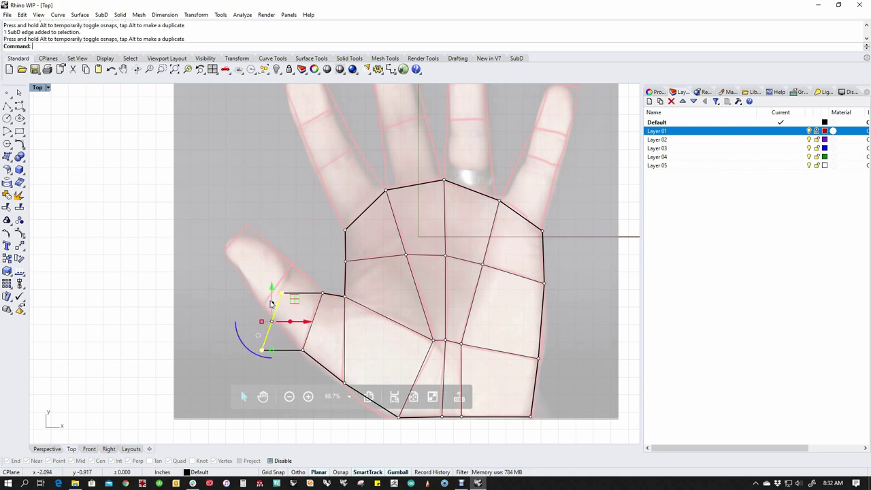
click(244, 277)
click(282, 293)
drag(305, 270, 315, 241)
click(243, 295)
drag(221, 316, 263, 308)
click(270, 296)
Extrude the thumb's end edge to the fingertip and fit the two new corner points to the traced tip
click(276, 292)
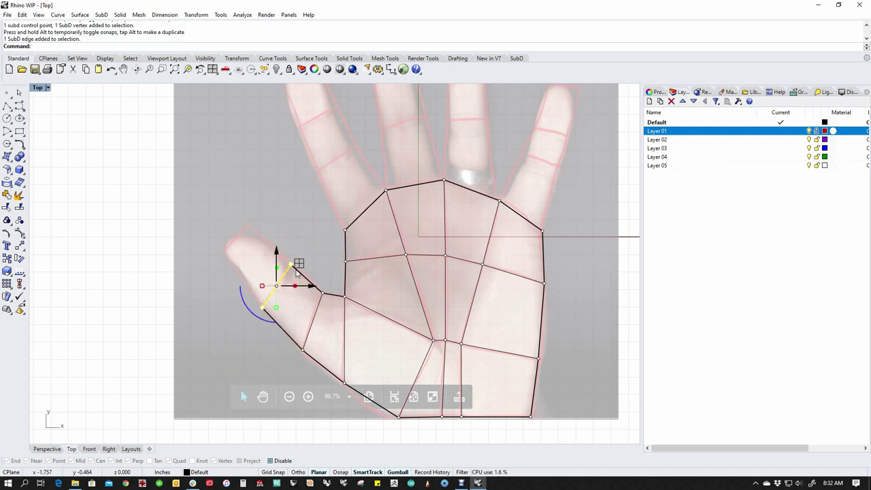
drag(295, 286, 257, 286)
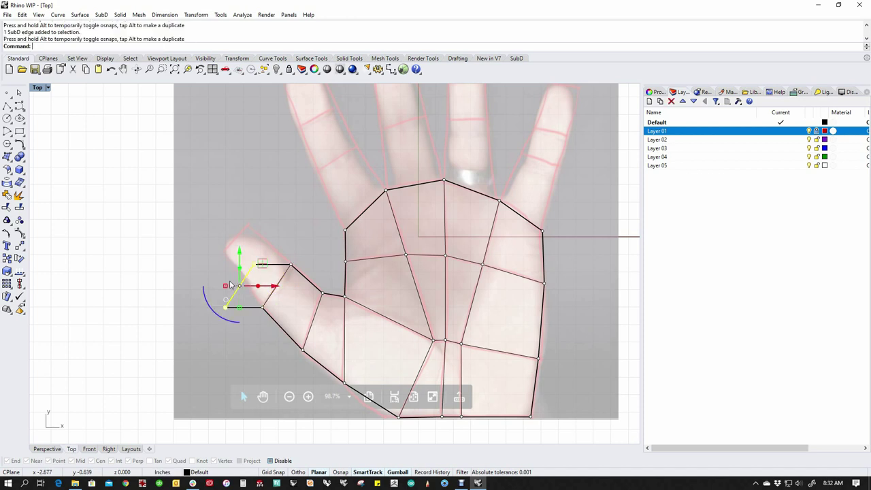
click(226, 255)
drag(232, 249, 266, 279)
drag(277, 244, 270, 203)
click(217, 245)
drag(199, 282, 233, 323)
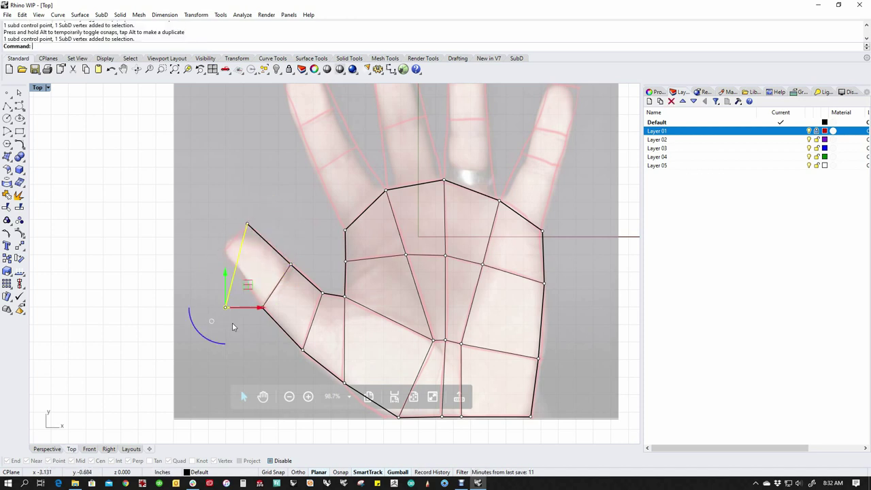
drag(247, 285, 243, 227)
click(293, 241)
scroll(296, 241, down, 4)
right_drag(324, 243, 336, 324)
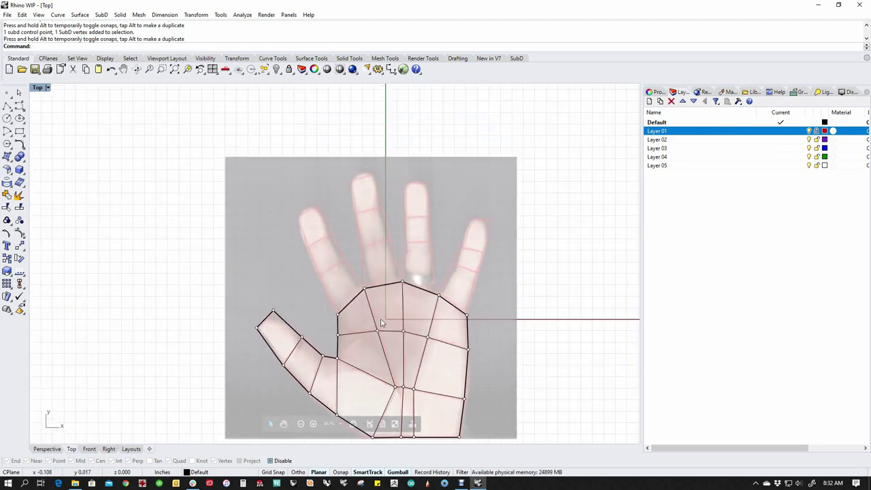
scroll(402, 328, up, 3)
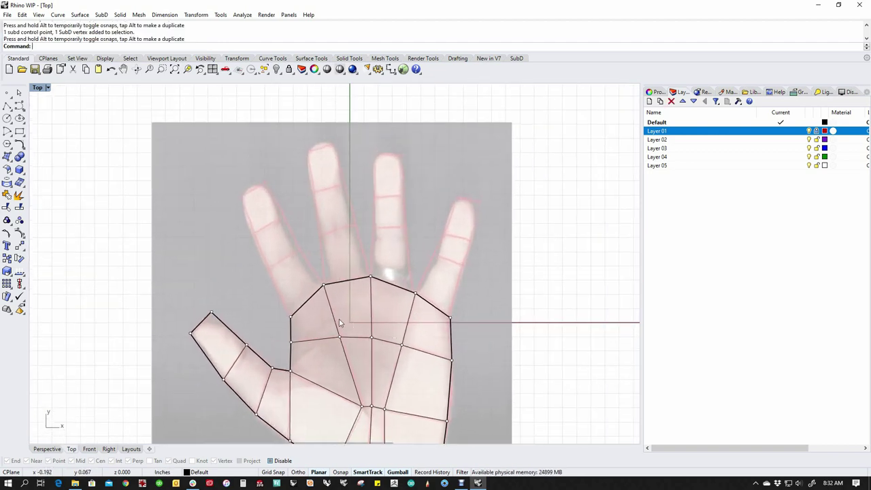
Try to extrude the palm's four finger-base edges upward all together
click(308, 301)
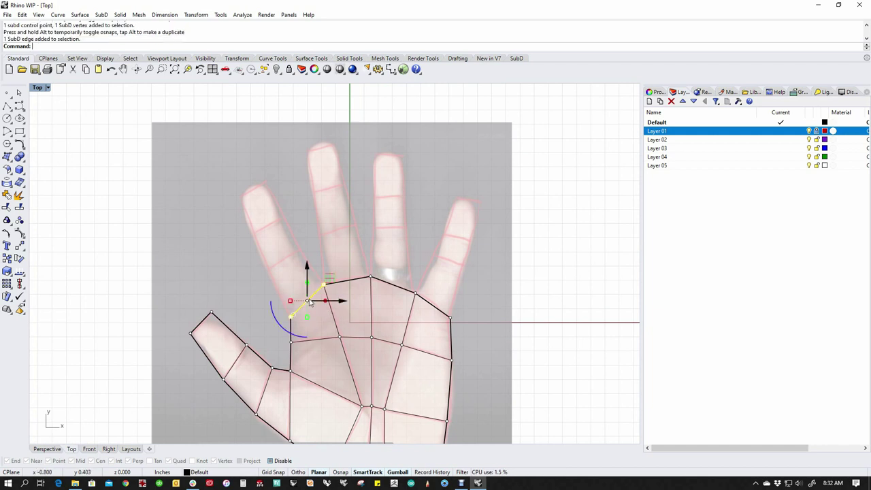
shift+click(347, 281)
shift+click(394, 285)
shift+click(432, 306)
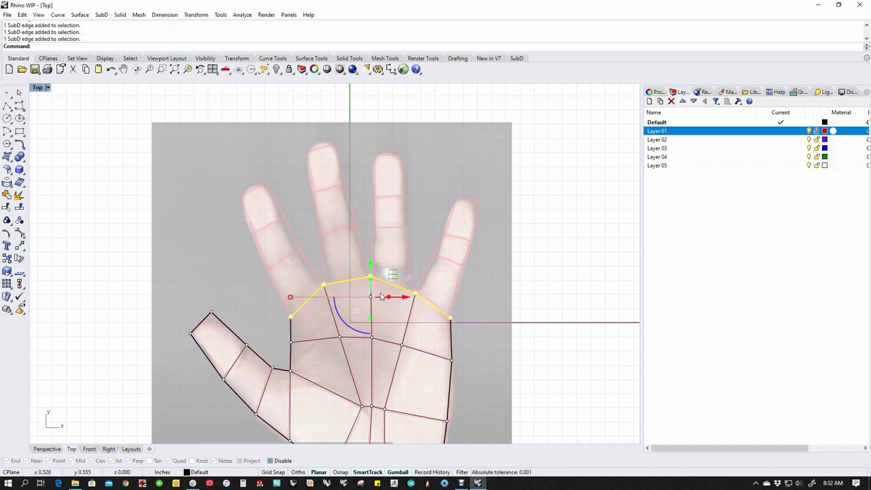
ctrl+drag(371, 280, 365, 254)
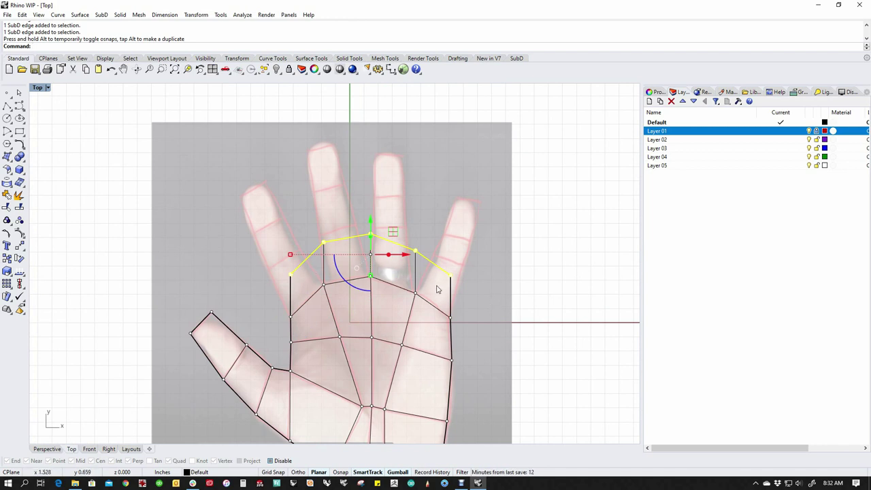
key(ctrl+z)
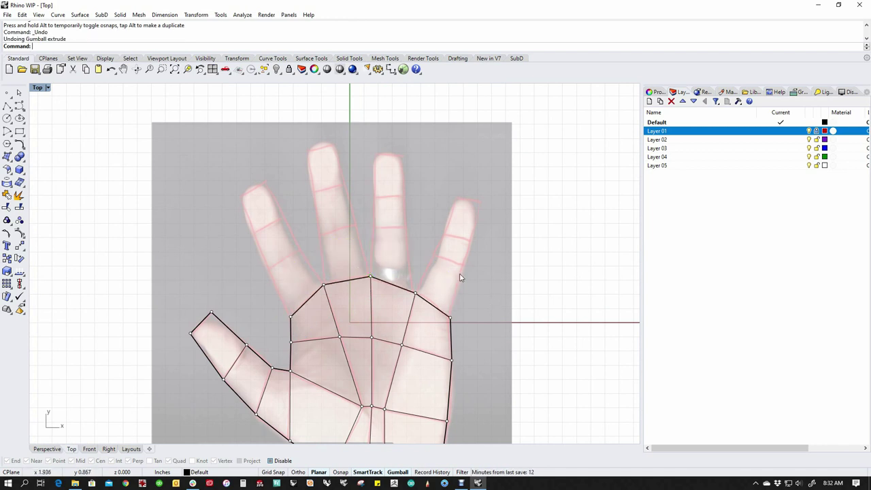
Extrude the base edges of the index and ring fingers together and fit their new corner points to the first traced joint lines
ctrl+shift+click(304, 308)
ctrl+shift+click(397, 289)
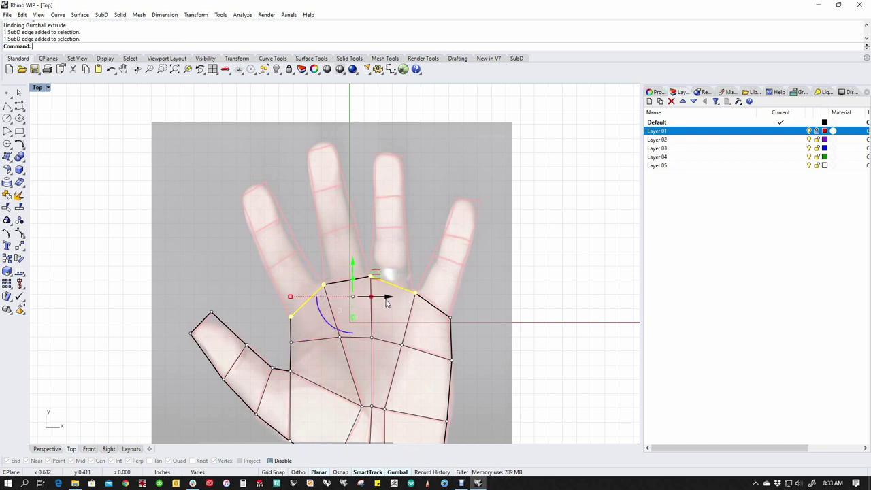
ctrl+drag(355, 281, 407, 227)
click(371, 225)
click(442, 201)
ctrl+shift+drag(305, 210, 270, 272)
click(266, 245)
click(324, 228)
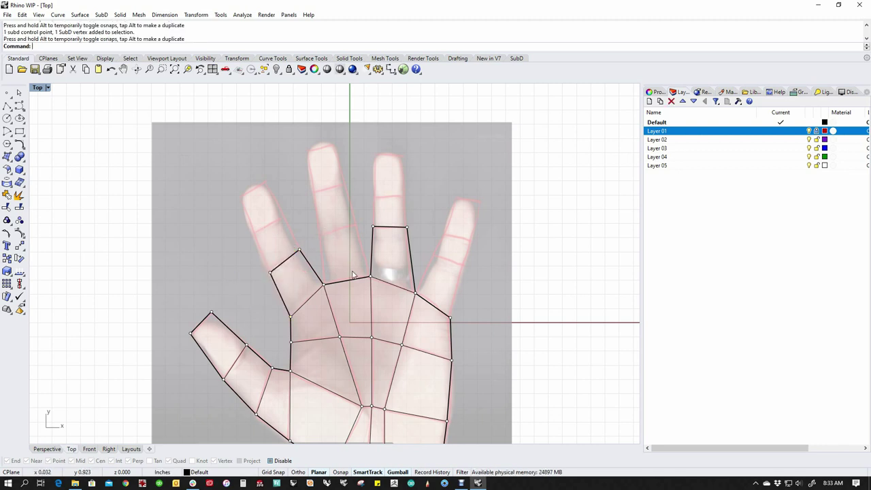
Extrude the base edges of the middle and little fingers together and fit their new corner points to the first traced joint lines
ctrl+shift+click(347, 280)
ctrl+shift+click(433, 308)
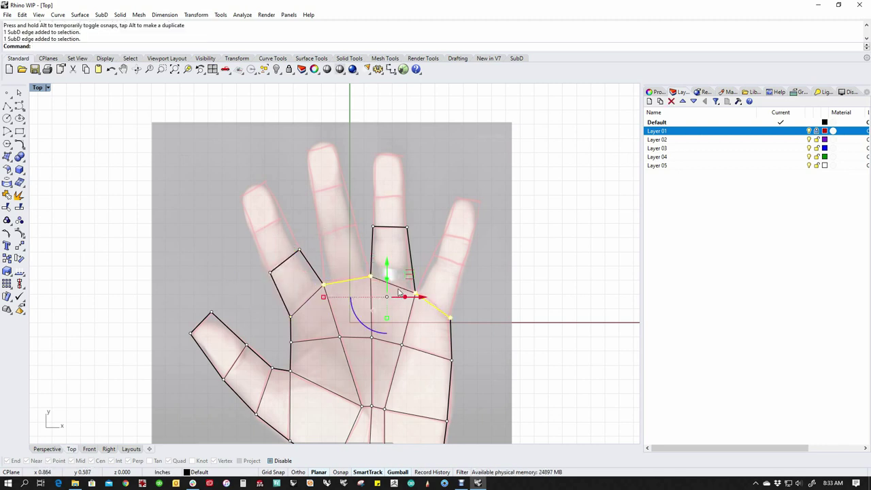
ctrl+drag(385, 294, 338, 223)
scroll(374, 230, up, 4)
ctrl+shift+click(374, 232)
click(265, 251)
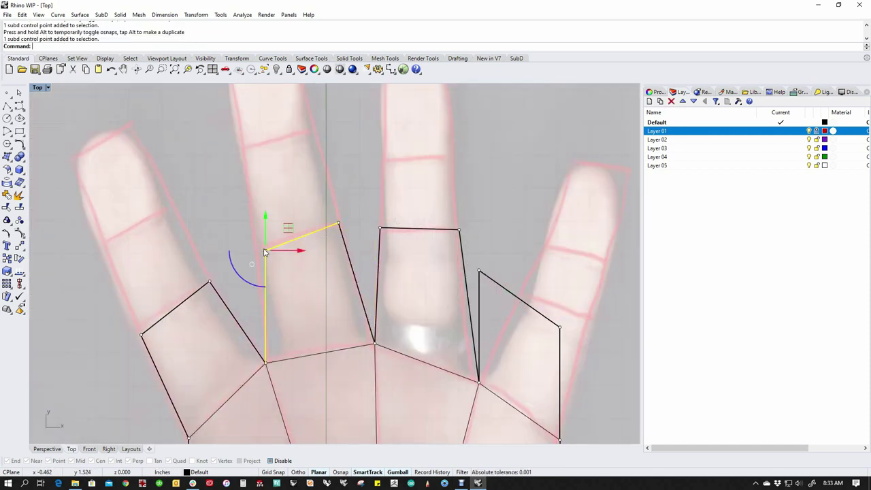
drag(265, 251, 230, 263)
scroll(373, 253, down, 3)
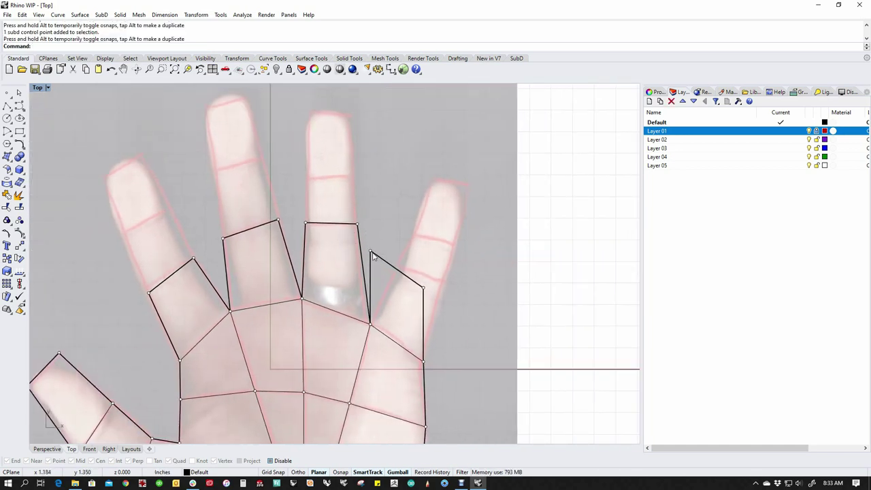
drag(371, 254, 443, 281)
click(423, 288)
scroll(330, 254, down, 4)
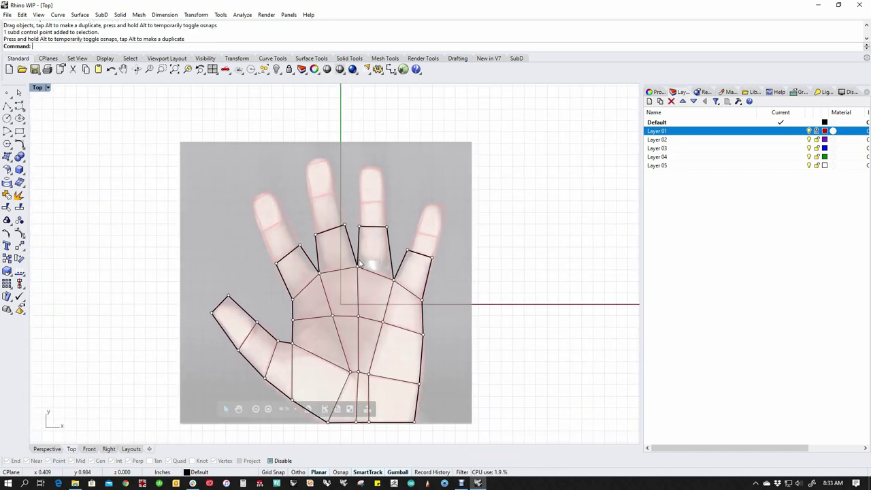
Extrude the end edges of all four fingers together to form their middle sections
scroll(303, 257, up, 3)
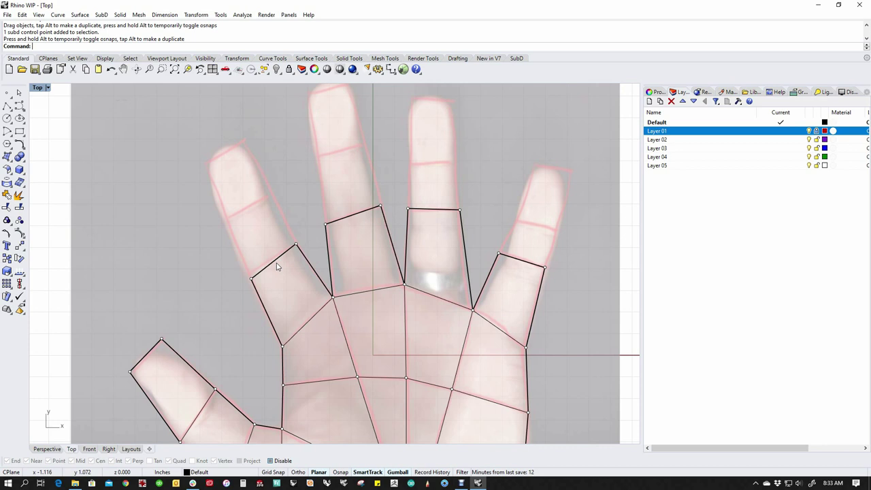
click(277, 267)
shift+click(353, 215)
shift+click(427, 210)
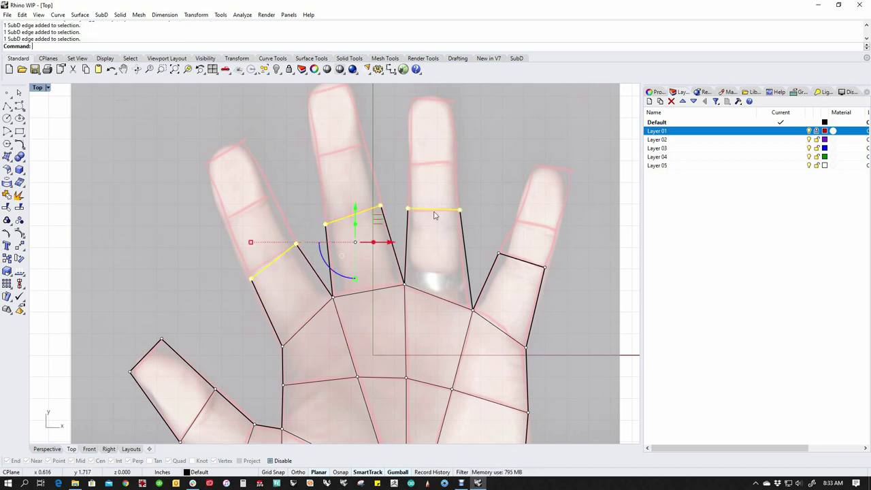
shift+click(517, 261)
drag(398, 224, 383, 173)
key(Escape)
Move the index finger's two new end points onto its second traced joint line
drag(318, 189, 316, 190)
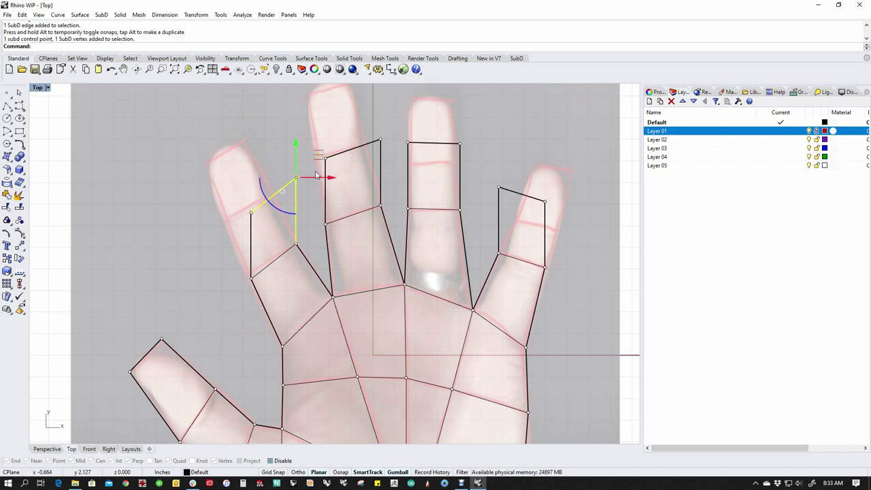
drag(317, 155, 294, 170)
click(214, 187)
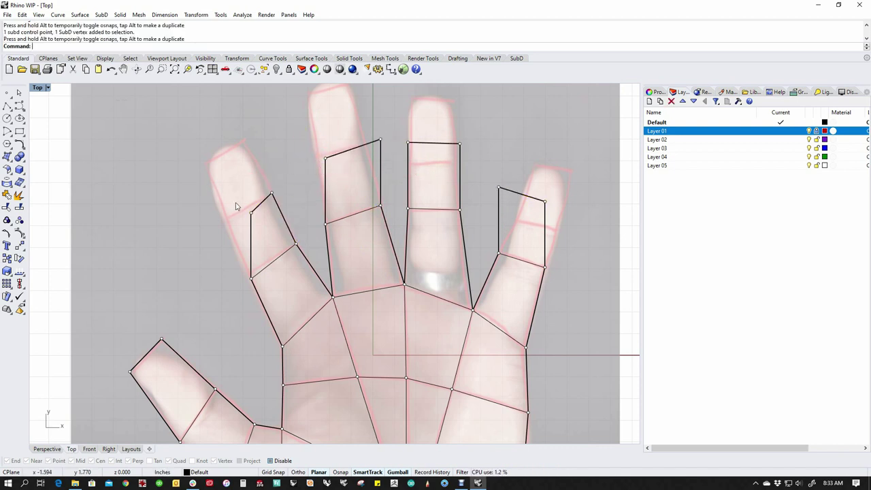
click(251, 212)
drag(251, 213, 227, 220)
click(300, 168)
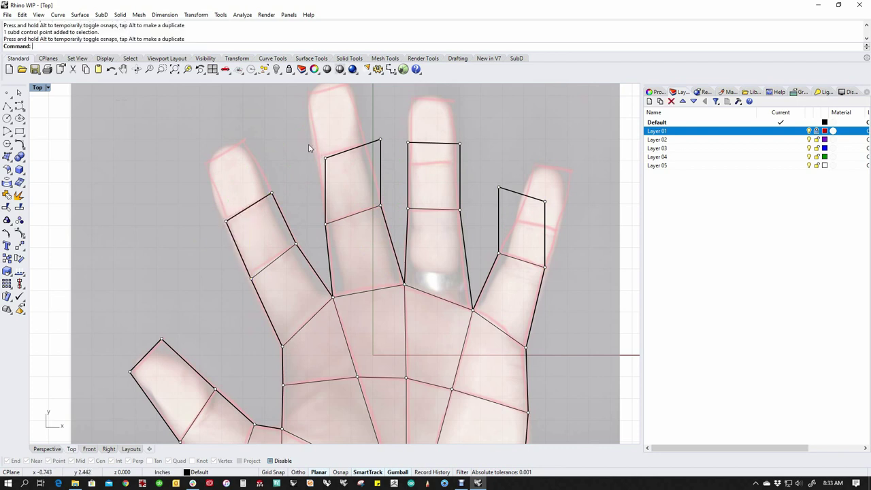
Move the middle finger's two new end points onto its second traced joint line
click(326, 157)
drag(325, 157, 319, 156)
key(Escape)
click(380, 141)
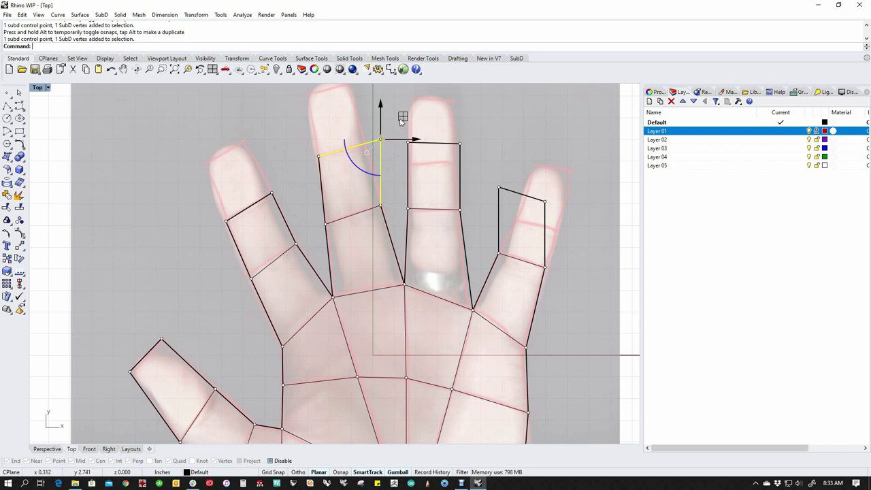
drag(402, 119, 389, 121)
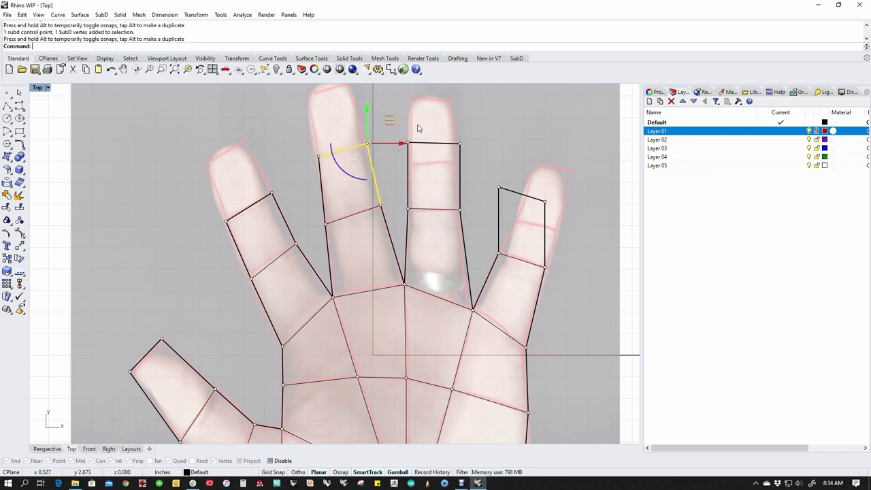
key(Escape)
Move the ring finger's two new end points down onto its second traced joint line
scroll(411, 136, up, 3)
drag(416, 158, 417, 158)
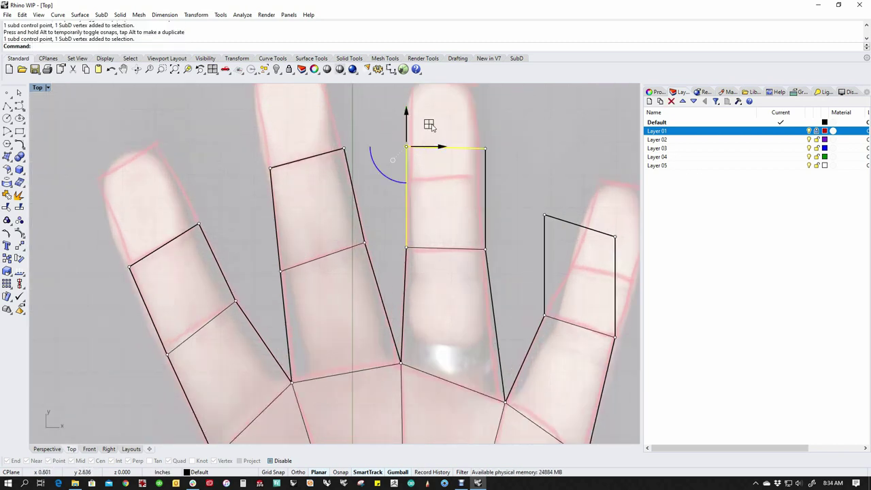
drag(429, 124, 431, 154)
key(Escape)
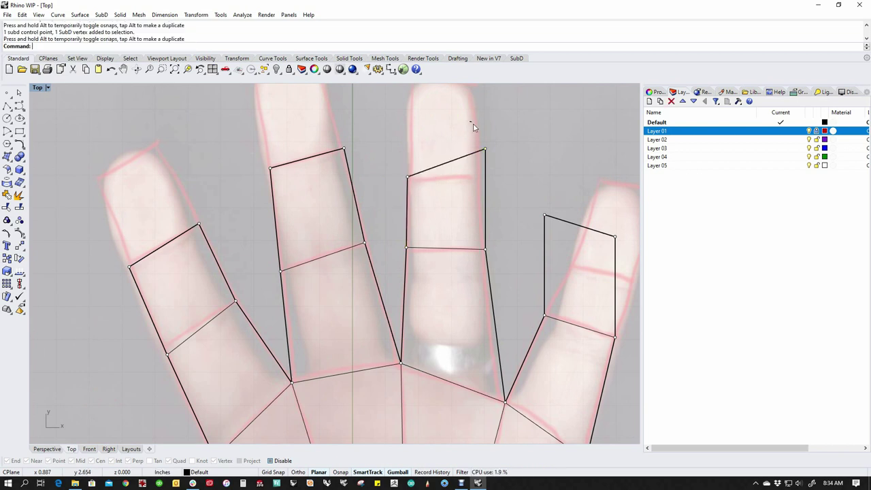
drag(471, 123, 516, 165)
drag(509, 126, 502, 149)
key(Escape)
Move the little finger's two new end points onto its second traced joint line
scroll(537, 165, down, 2)
right_drag(541, 170, 349, 163)
drag(335, 179, 369, 207)
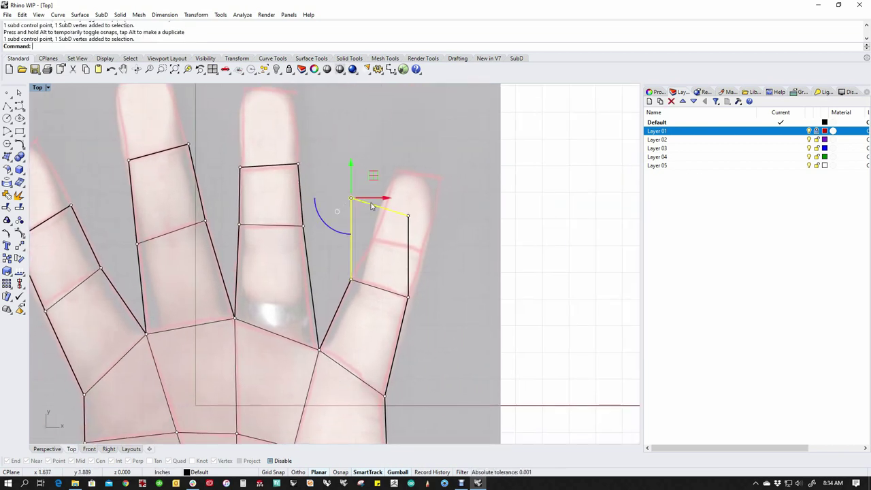
drag(375, 175, 424, 227)
key(Escape)
drag(431, 194, 423, 251)
scroll(364, 210, down, 6)
right_drag(365, 212, 473, 229)
click(444, 185)
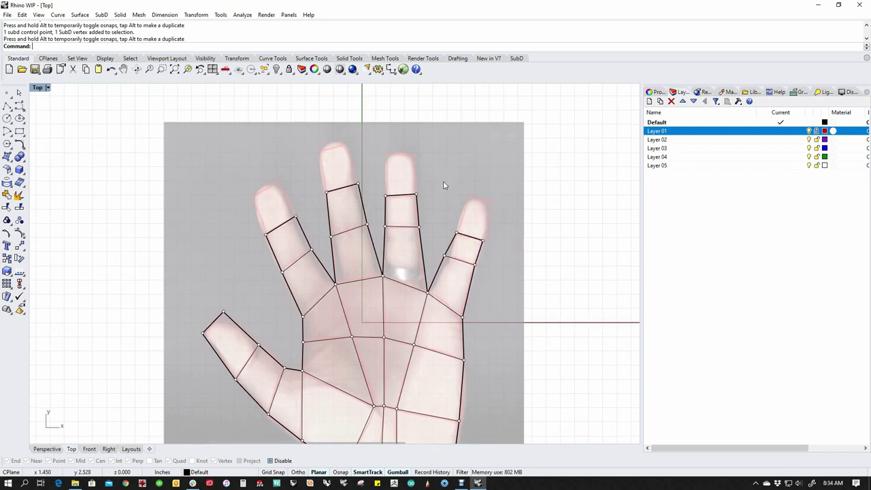
Extrude the end edges of all four fingers together toward the fingertips
right_drag(309, 204, 309, 241)
scroll(287, 259, up, 4)
click(288, 262)
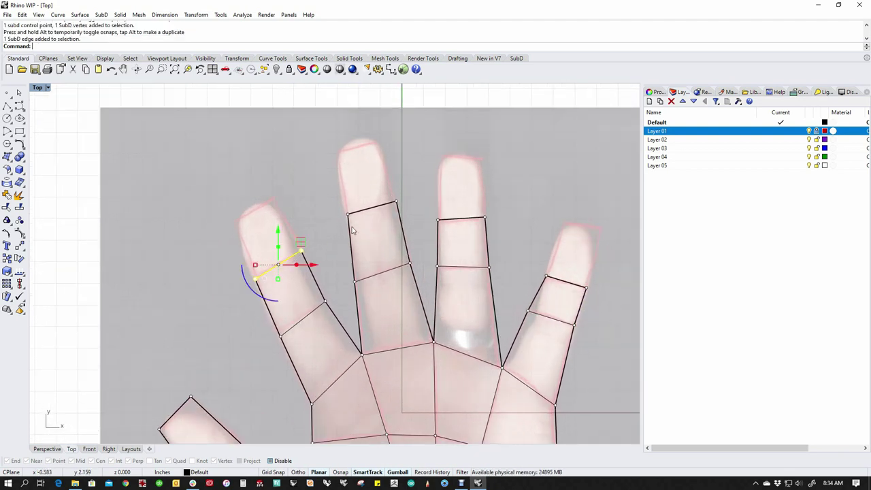
shift+click(377, 210)
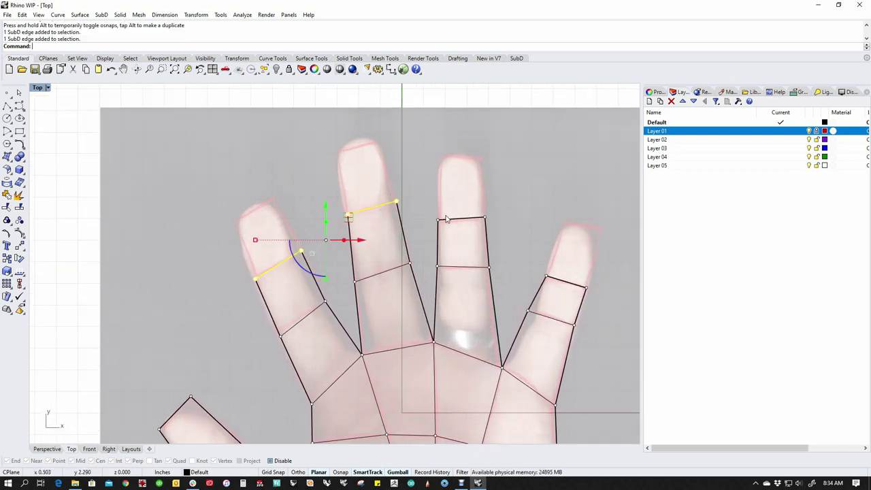
shift+click(444, 219)
shift+click(564, 283)
drag(421, 226, 412, 177)
click(287, 172)
Fit the index finger's two tip points to the corners of its traced fingertip
scroll(271, 199, up, 3)
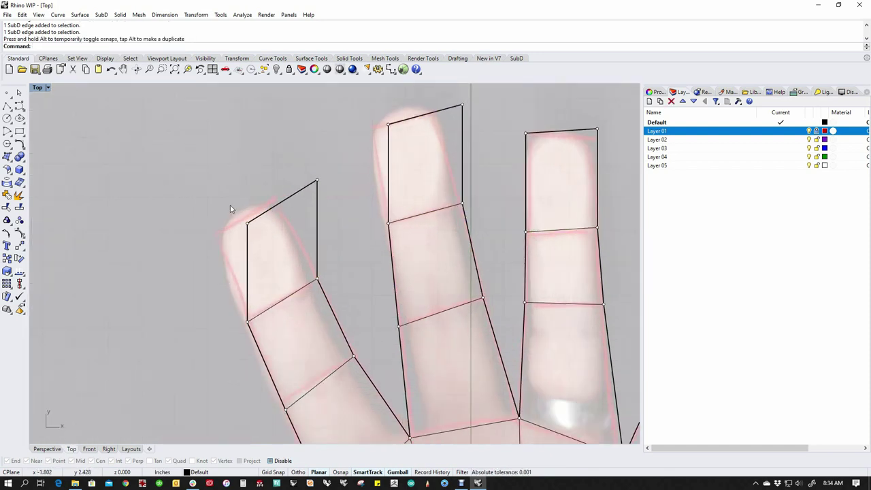
click(247, 223)
drag(247, 223, 215, 234)
click(243, 171)
drag(253, 158, 271, 203)
click(339, 156)
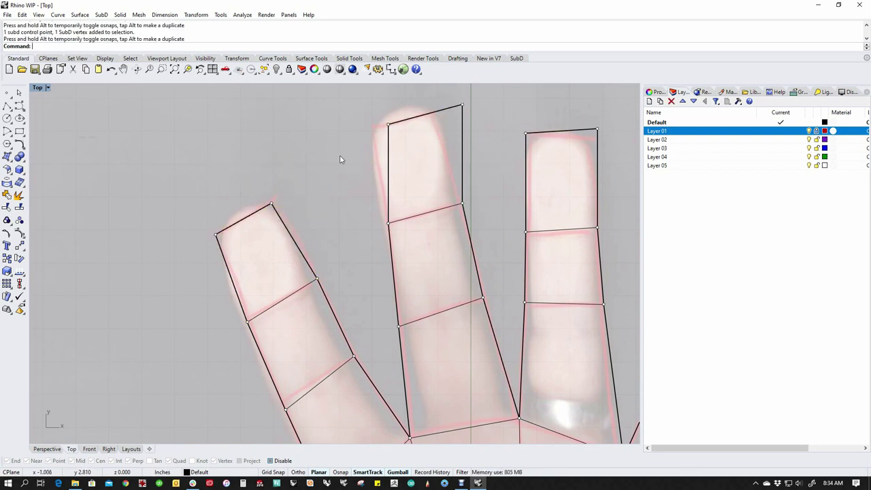
Fit the middle finger's two tip points to the corners of its traced fingertip
right_drag(362, 143, 310, 185)
drag(310, 151, 321, 171)
click(366, 150)
drag(423, 165, 384, 157)
click(454, 147)
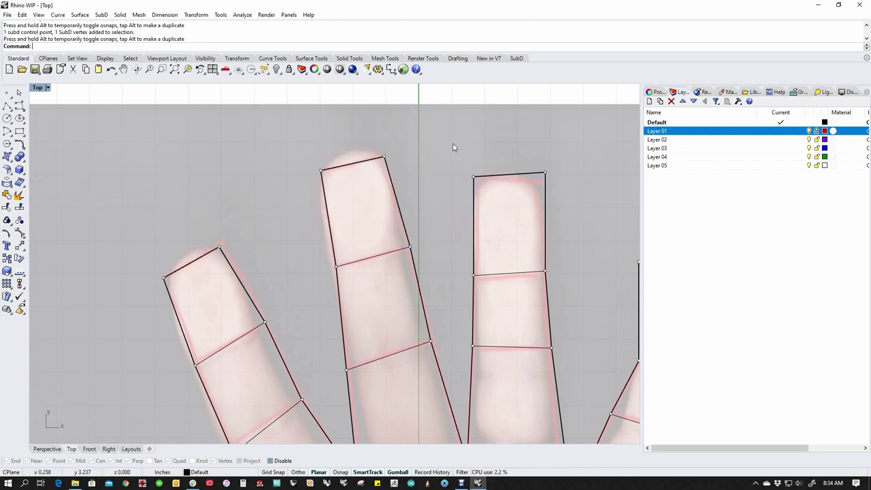
Fit the ring finger's two tip points to the corners of its traced fingertip
mouse_move(486, 187)
mouse_down()
mouse_move(487, 176)
mouse_move(478, 179)
mouse_up()
drag(536, 144, 543, 180)
click(562, 181)
Fit the little finger's two tip points to the corners of its traced fingertip
scroll(562, 181, down, 4)
right_drag(562, 181, 299, 183)
scroll(310, 209, up, 4)
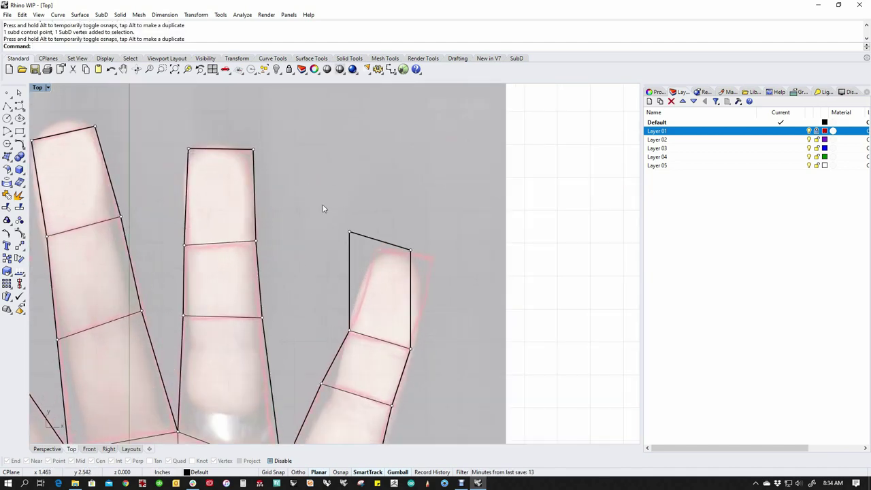
drag(323, 206, 433, 275)
drag(433, 229, 454, 239)
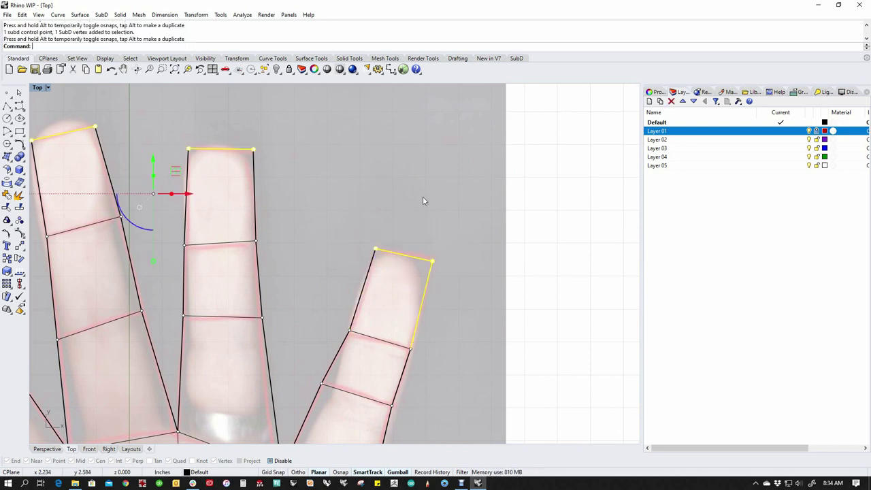
click(424, 198)
Move the little finger's lower joint point on the ring-finger side slightly inward onto the traced outline
scroll(418, 216, down, 8)
scroll(433, 209, up, 3)
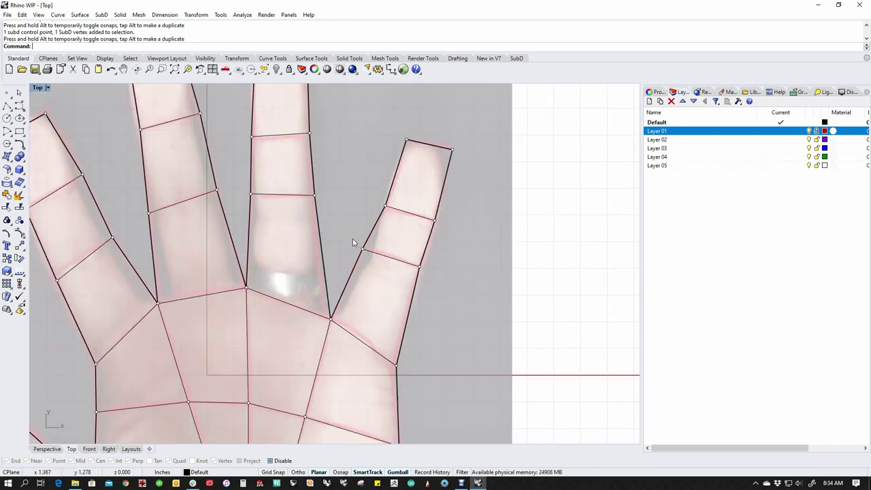
drag(354, 243, 371, 264)
mouse_move(383, 233)
mouse_down()
mouse_move(395, 237)
mouse_move(391, 227)
mouse_up()
click(459, 242)
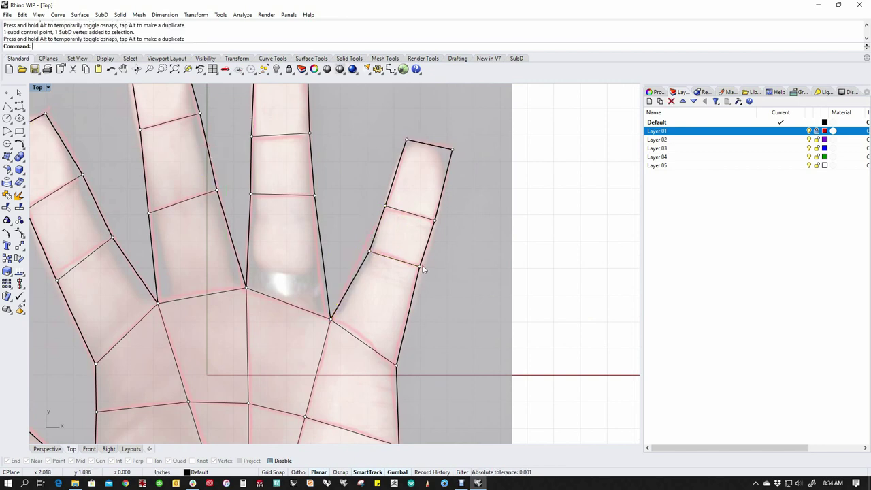
Move the middle of the three close points at the palm's heel slightly down to follow the traced line
scroll(355, 232, down, 2)
right_drag(362, 241, 412, 265)
scroll(400, 306, up, 1)
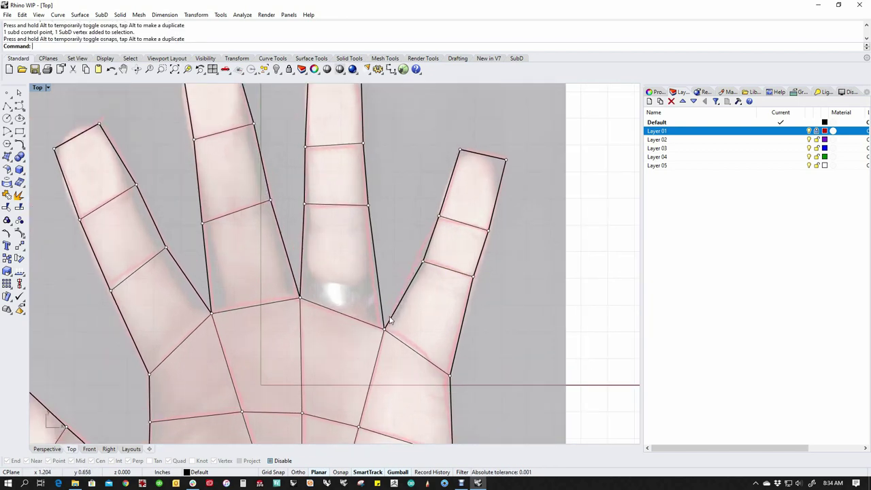
scroll(322, 259, down, 5)
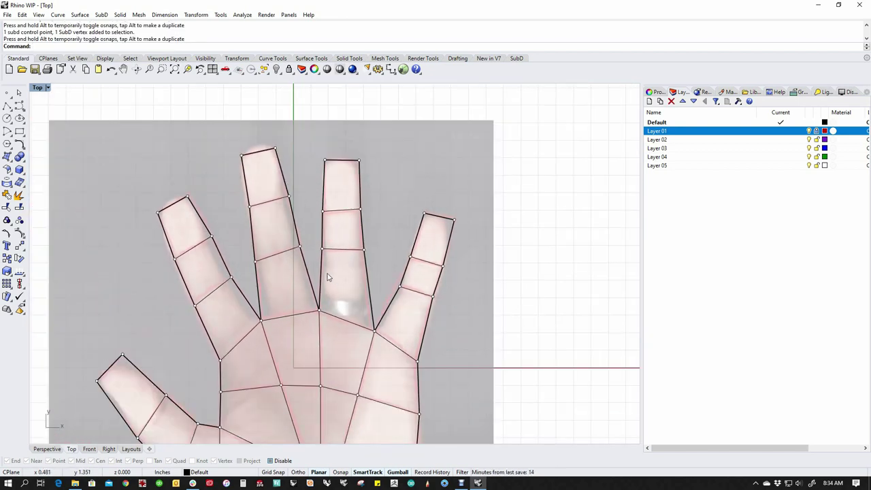
right_drag(382, 332, 375, 272)
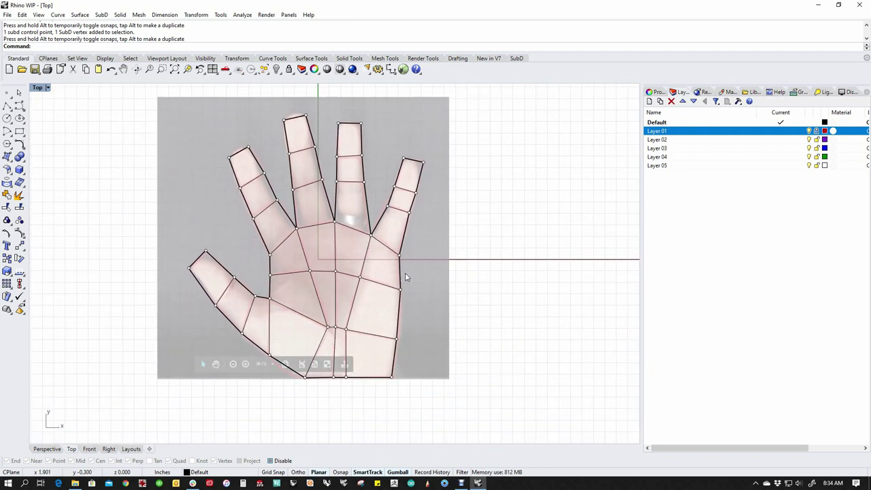
scroll(345, 337, up, 4)
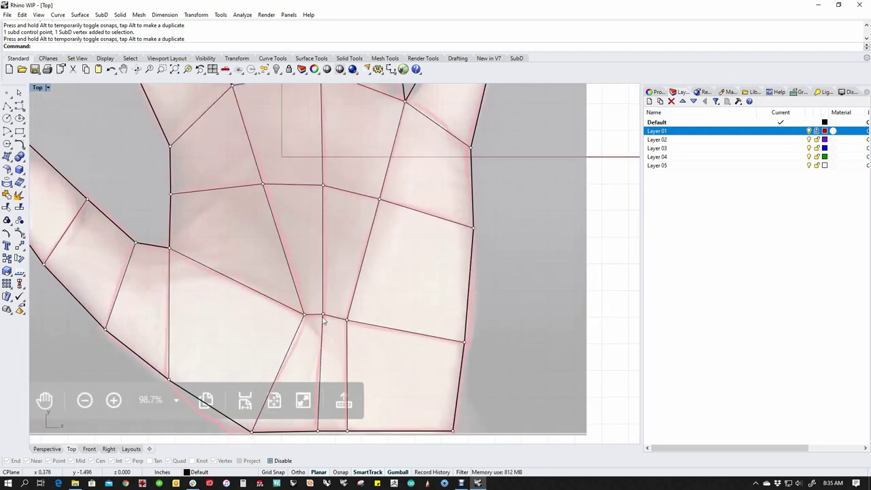
click(330, 313)
drag(323, 314, 323, 316)
click(520, 307)
scroll(383, 307, down, 2)
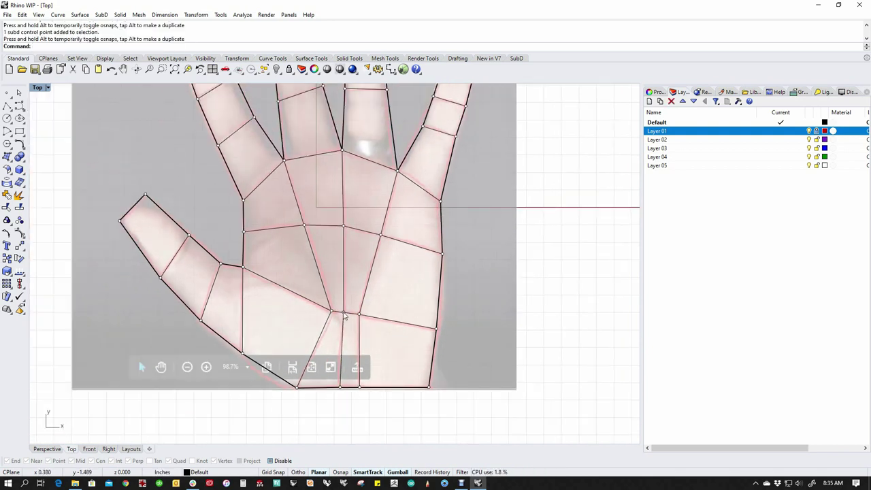
Move the palm's lower corner point on the thumb side slightly outward and down onto the traced outline
drag(291, 367, 287, 389)
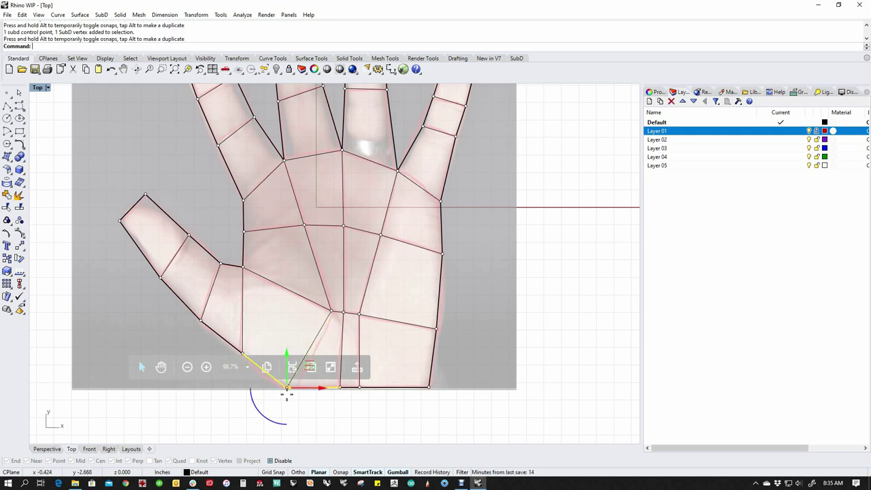
click(333, 410)
scroll(332, 375, down, 2)
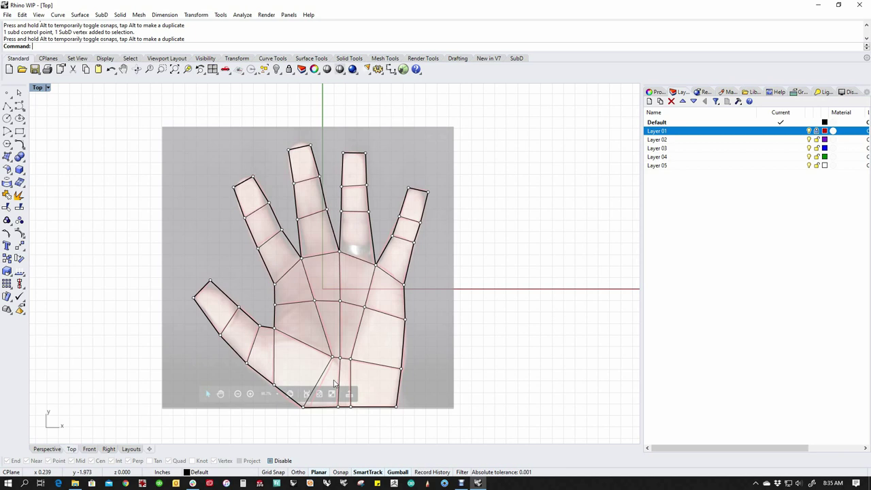
Extrude the whole flat hand SubD upward from the picture plane in the Perspective view to give it thickness
text(p)
key(Return)
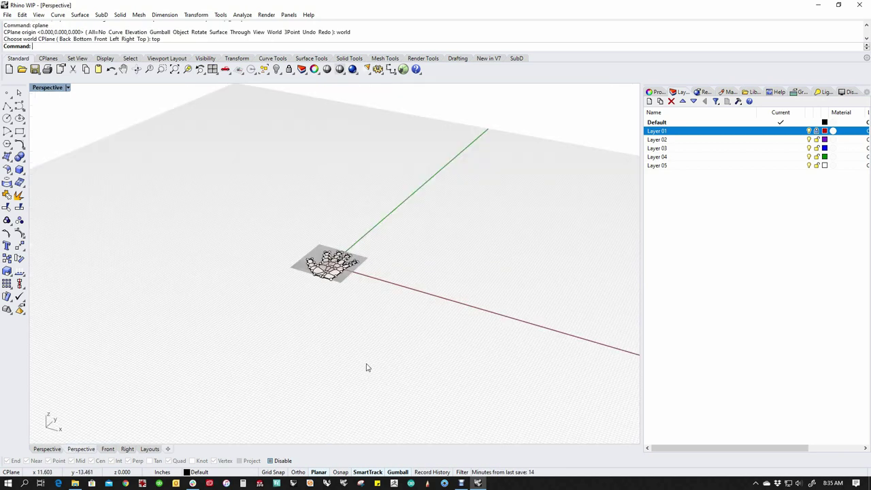
scroll(329, 267, up, 16)
shift+right_drag(353, 300, 372, 275)
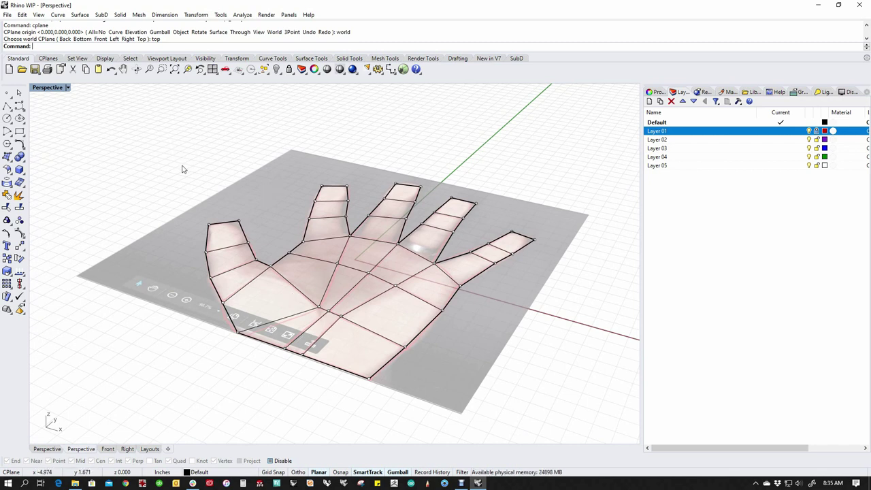
drag(158, 134, 584, 436)
right_drag(355, 238, 361, 190)
key(Escape)
click(340, 249)
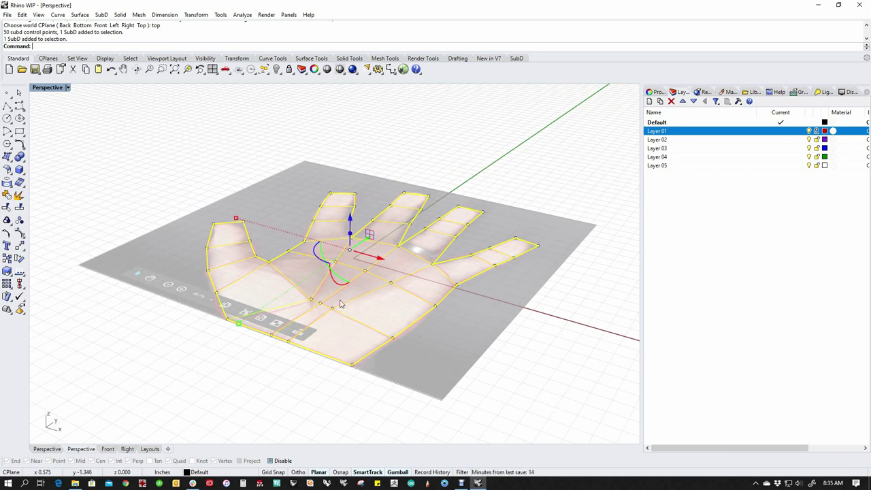
key(Escape)
click(337, 252)
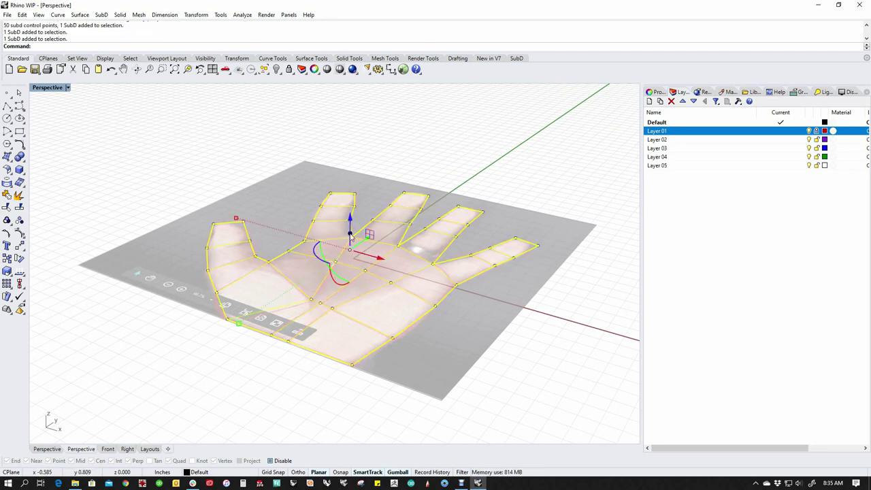
mouse_move(351, 235)
mouse_down()
mouse_move(350, 208)
mouse_move(353, 222)
mouse_up()
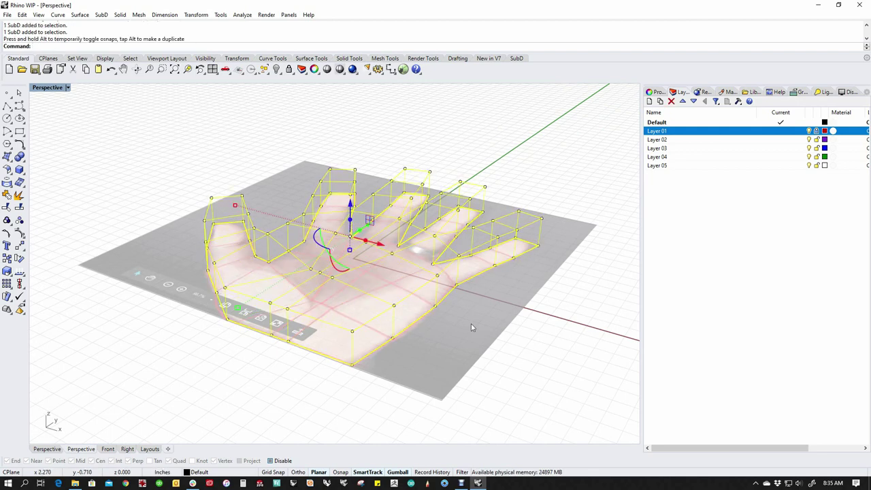
key(Escape)
mouse_move(472, 327)
right_down()
mouse_move(472, 344)
mouse_move(479, 298)
mouse_move(504, 367)
mouse_move(516, 372)
mouse_move(511, 340)
mouse_move(511, 351)
mouse_move(462, 319)
right_up()
Switch the hand SubD from flat to smooth display and show the Perspective view shaded
key(Tab)
middle_click(264, 222)
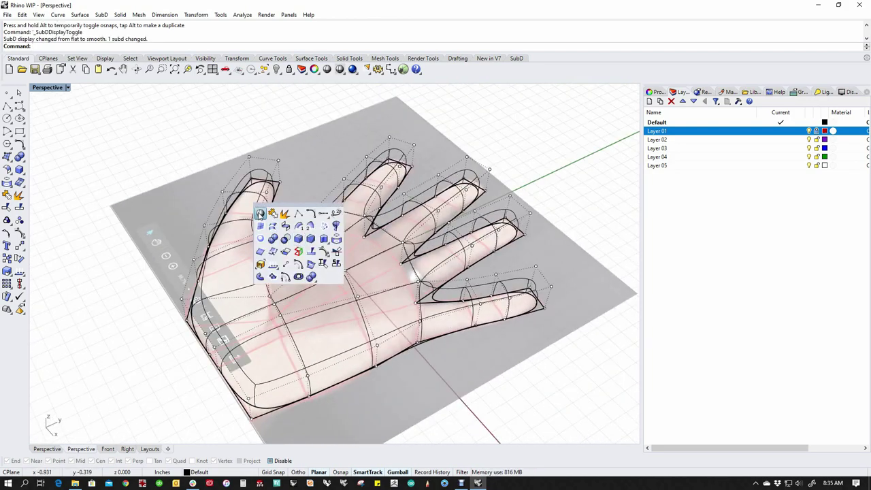
click(259, 214)
mouse_move(210, 219)
right_down()
mouse_move(266, 300)
mouse_move(317, 97)
mouse_move(321, 442)
mouse_move(341, 406)
mouse_move(459, 417)
mouse_move(350, 428)
mouse_move(279, 89)
mouse_move(210, 152)
right_up()
Reflect the hand SubD in the Front view across a horizontal plane along its base, keeping the upper side with automatic snapping
key(ctrl+F2)
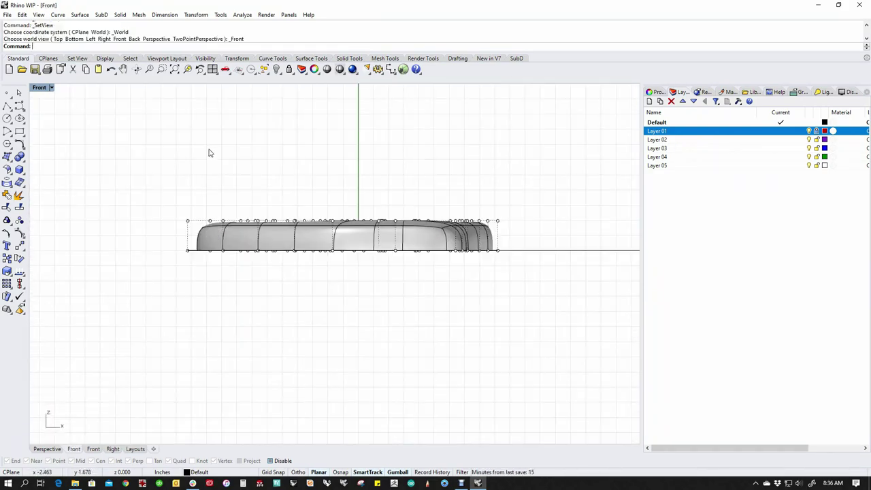
right_drag(327, 181, 326, 249)
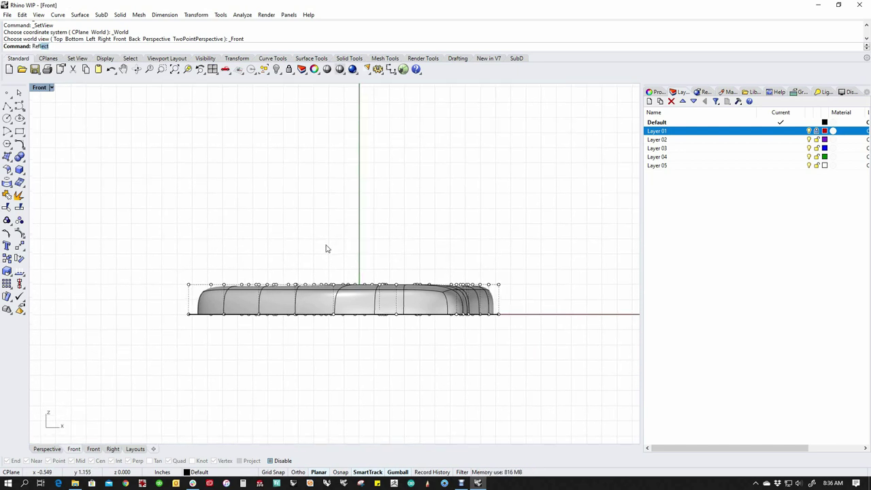
key(Return)
click(317, 302)
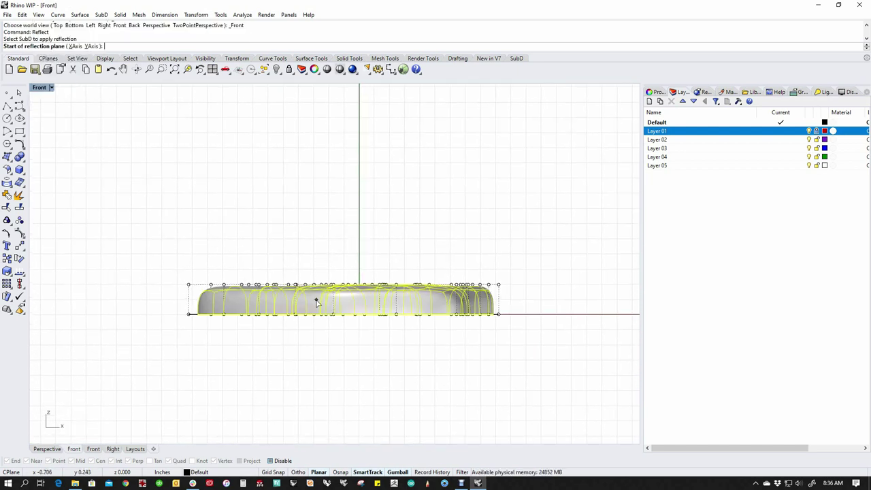
scroll(227, 335, up, 5)
click(204, 315)
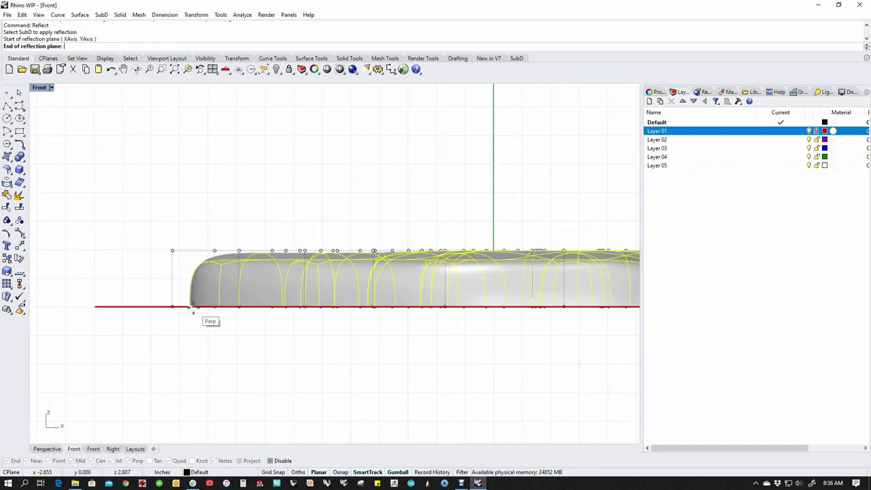
scroll(204, 317, down, 5)
click(398, 324)
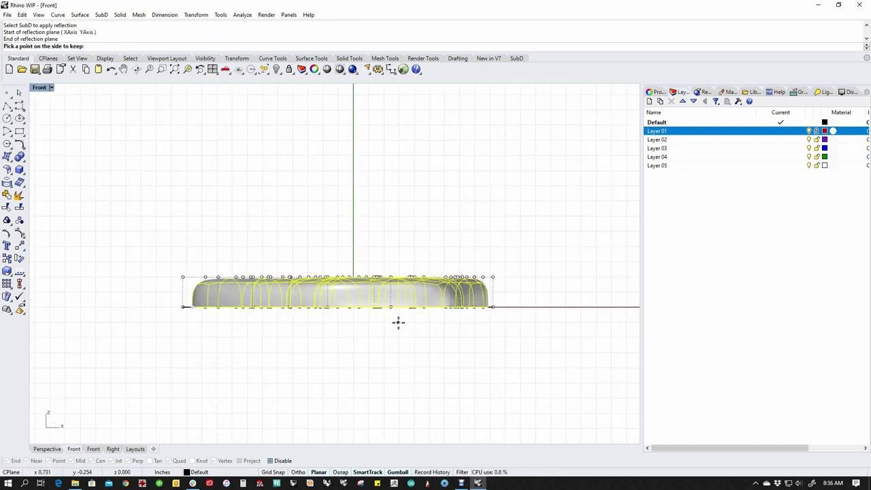
click(398, 291)
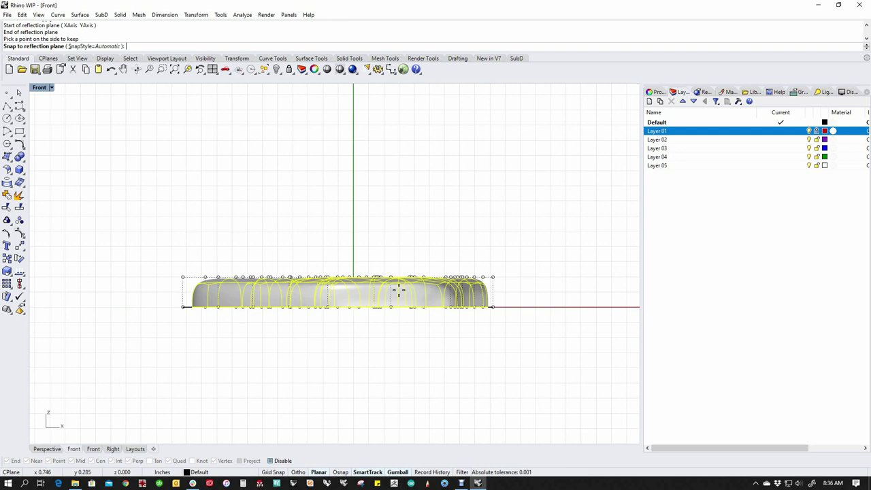
key(Return)
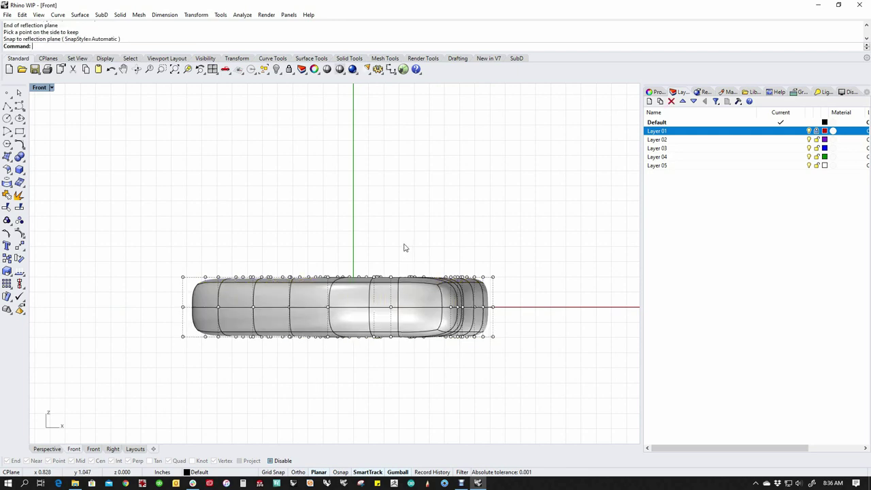
Raise a single control point in the middle of the palm's upper face well above the surface in the Perspective view
text(p)
key(Return)
right_drag(414, 289, 351, 271)
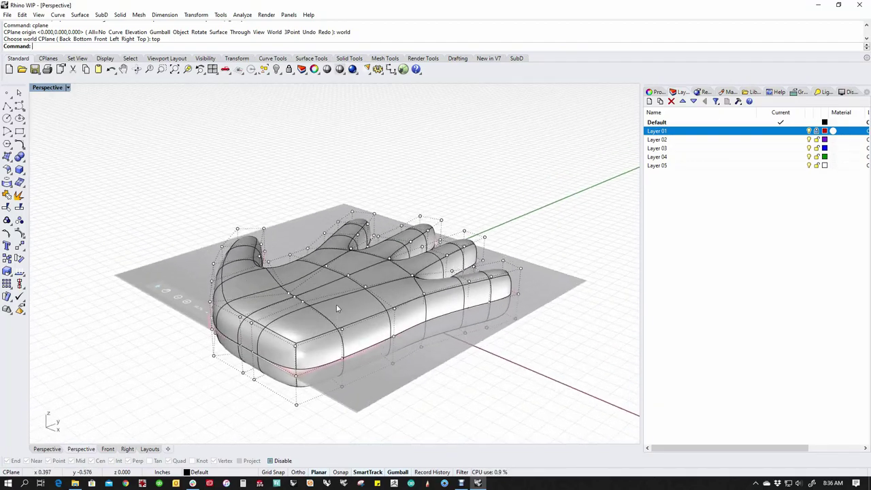
click(352, 275)
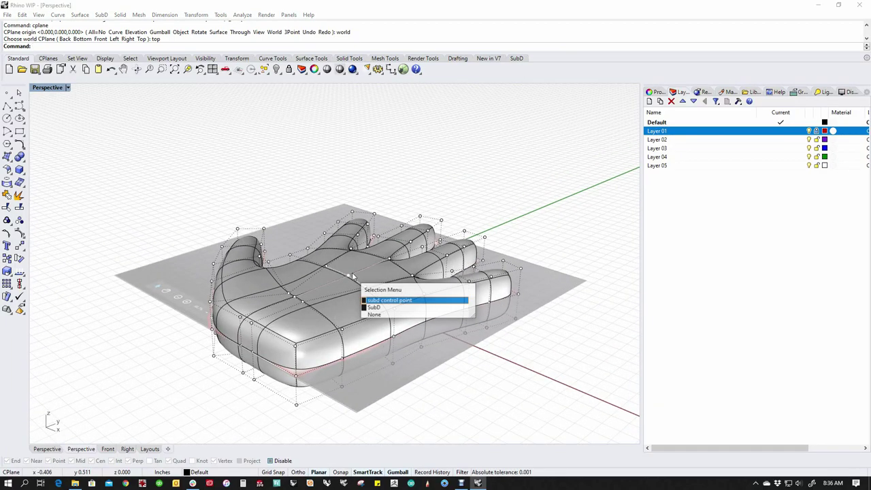
click(380, 304)
drag(350, 247, 349, 178)
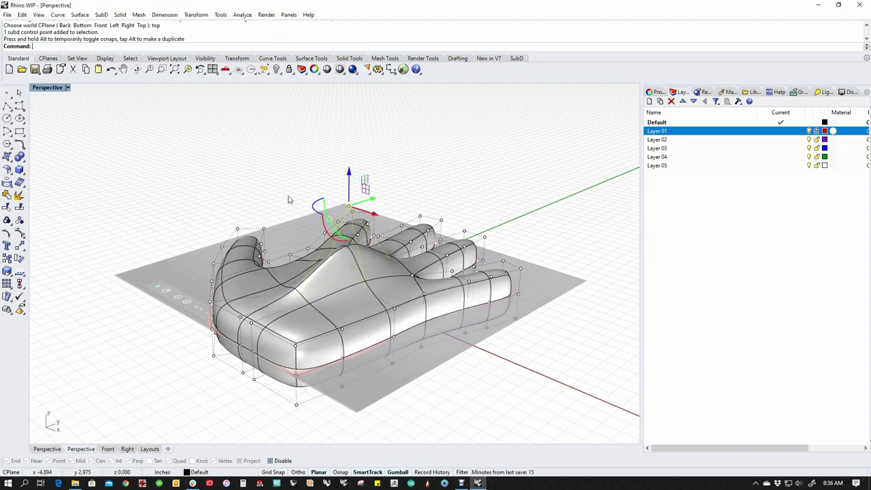
Apply Reflect to the hand SubD again using its current reflection plane and automatic snapping
right_drag(289, 200, 400, 340)
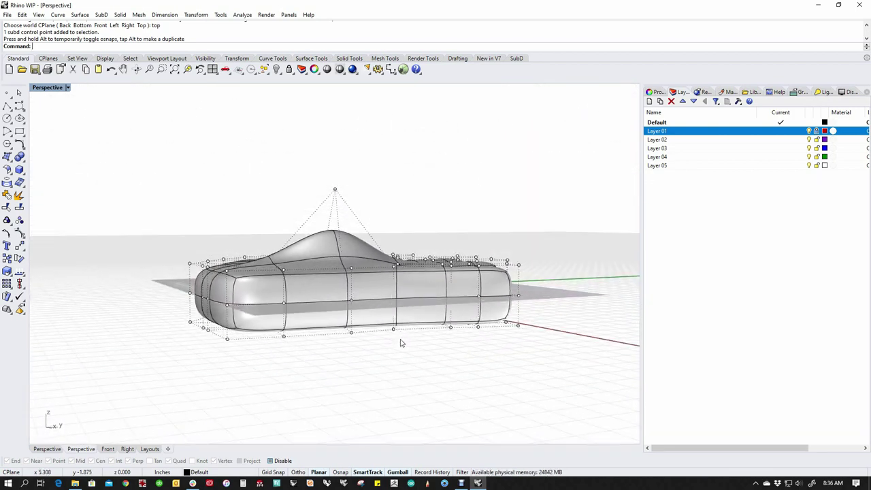
key(Return)
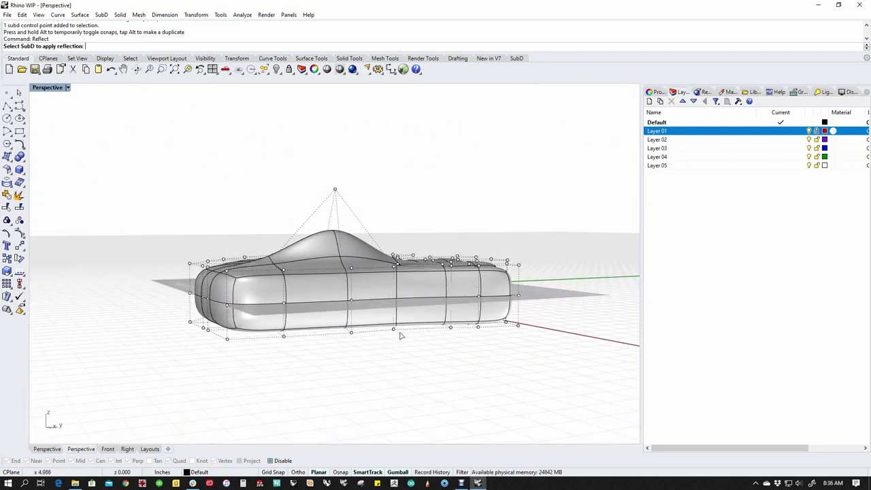
click(373, 288)
key(Return)
right_drag(416, 336, 473, 385)
key(Return)
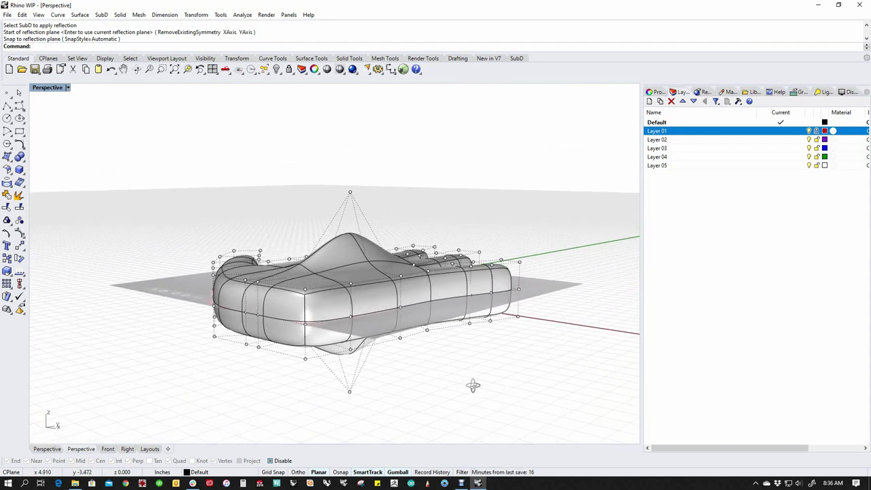
Undo the second reflection and the upward move of the palm's control point
key(ctrl+z)
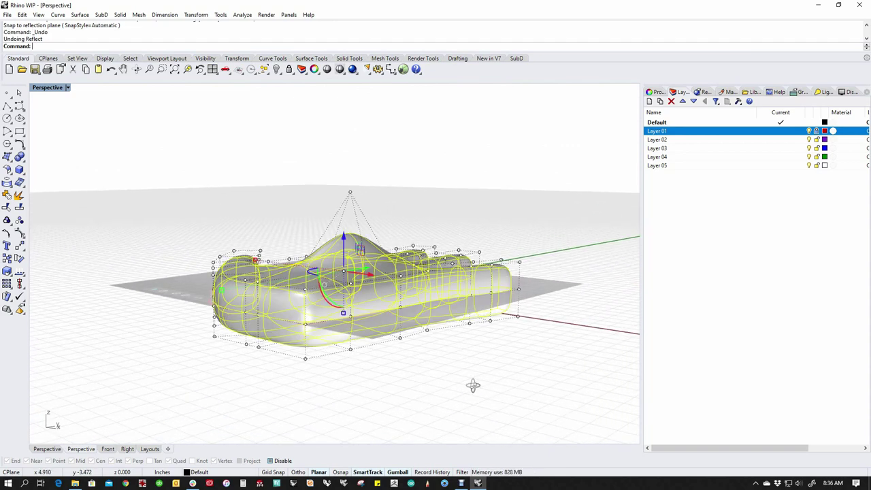
key(Escape)
mouse_move(484, 366)
right_down()
mouse_move(453, 408)
mouse_move(435, 343)
mouse_move(483, 352)
right_up()
key(ctrl+z)
key(Escape)
Scale the hand SubD vertically in the Front view to a little over half its thickness
click(392, 318)
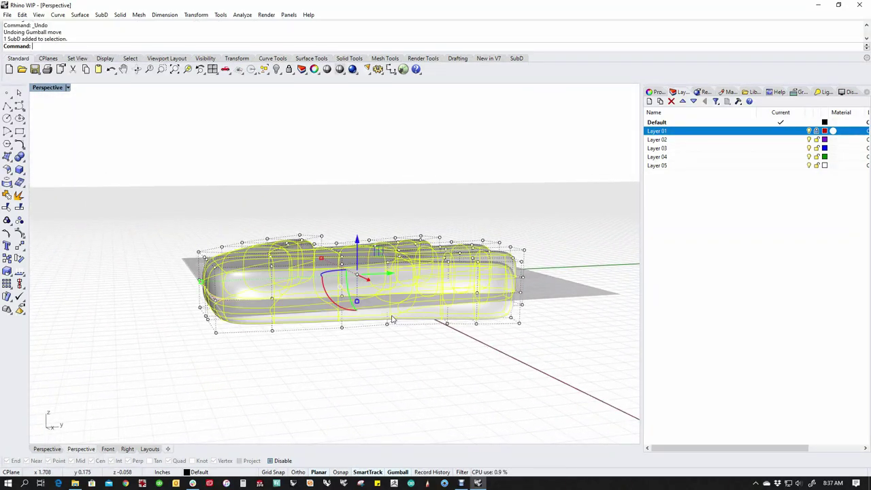
key(ctrl+F2)
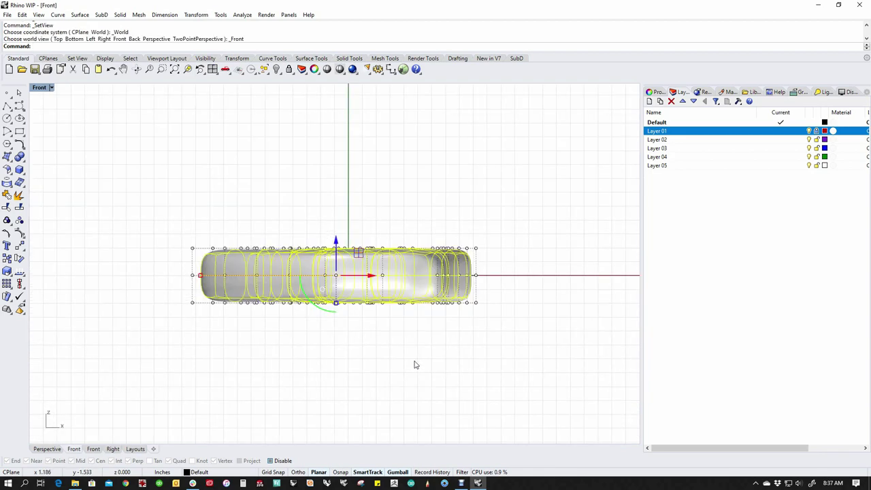
drag(336, 303, 334, 292)
click(363, 358)
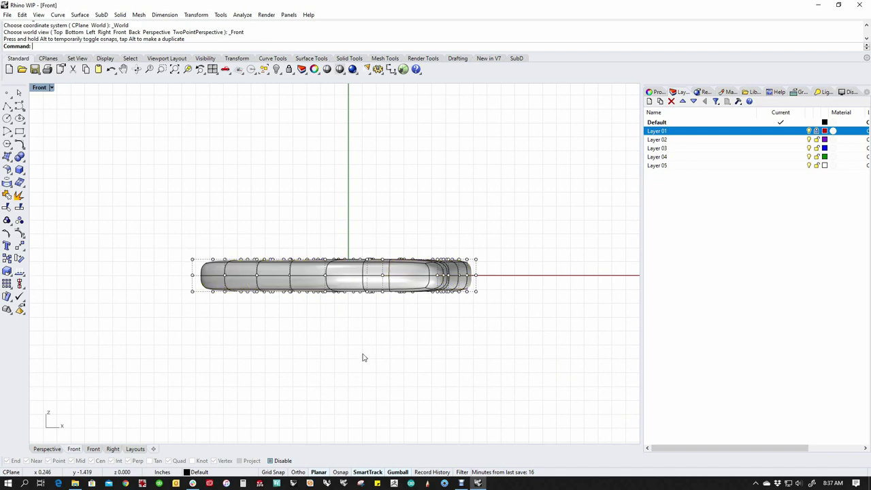
Show the hand from the Top view in wireframe so the traced picture can be compared with the finger outlines
key(ctrl+F4)
right_drag(493, 317, 521, 379)
right_drag(311, 292, 347, 340)
scroll(356, 220, up, 7)
shift+right_drag(345, 204, 351, 232)
scroll(351, 235, down, 4)
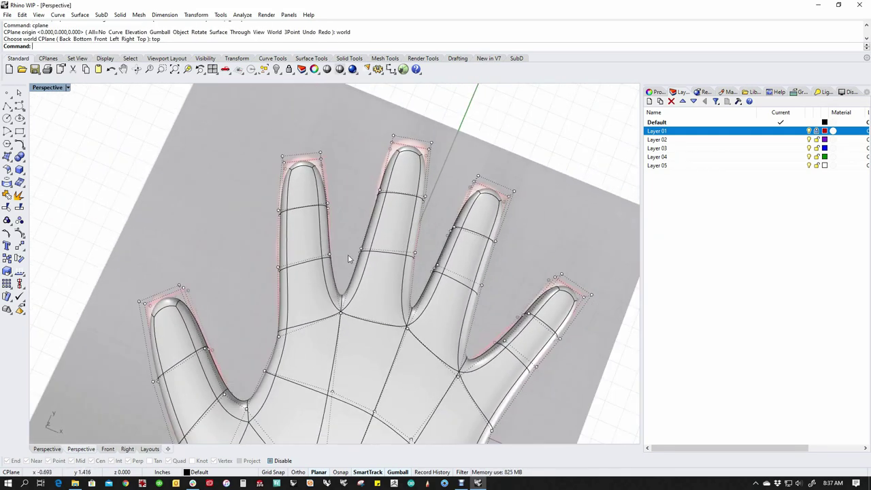
text(top)
key(Return)
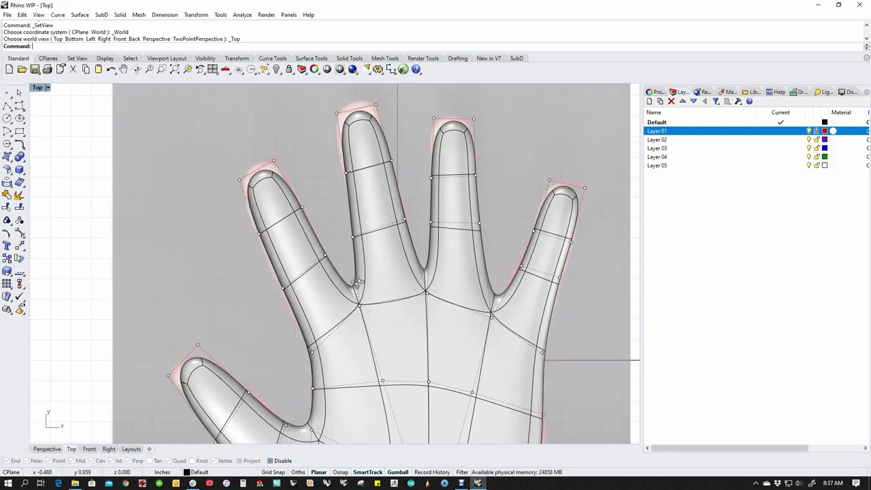
right_drag(379, 199, 308, 224)
middle_click(220, 183)
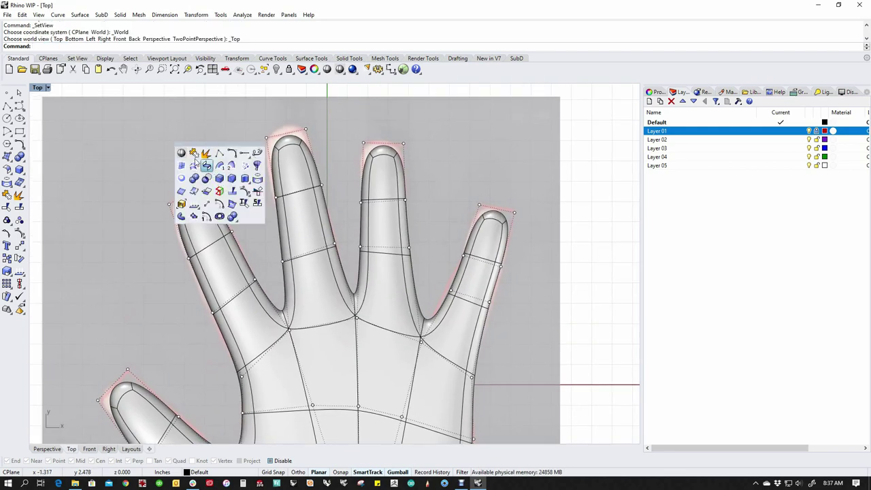
click(181, 154)
scroll(188, 217, up, 3)
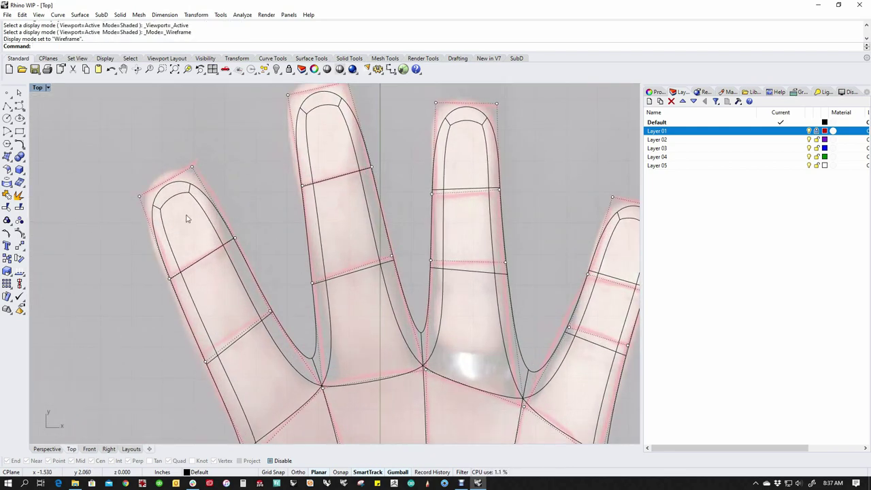
Move the index finger's tip control points outward about 0.09 in so the rounded tip reaches toward the traced fingertip
right_drag(188, 217, 226, 211)
drag(155, 150, 320, 231)
scroll(320, 231, up, 2)
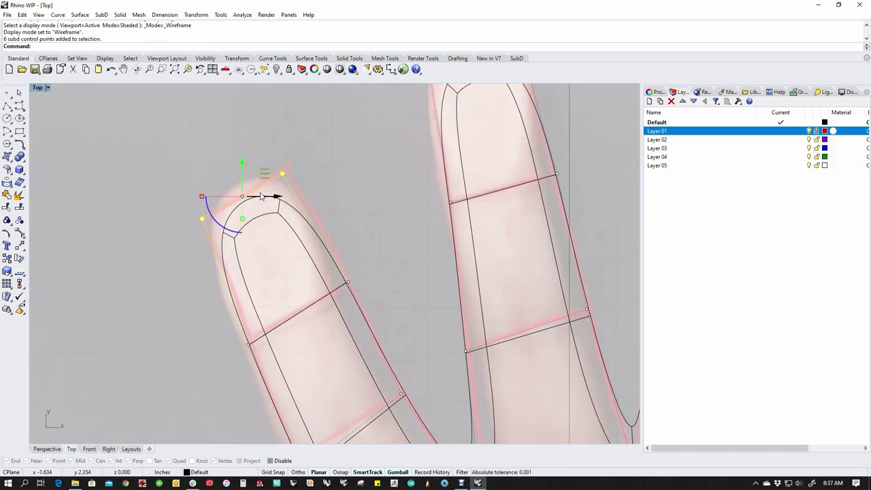
drag(264, 175, 257, 159)
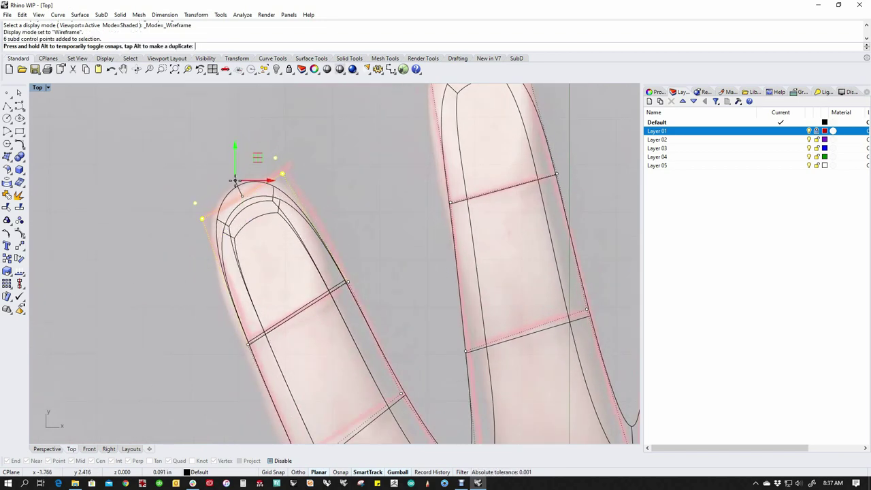
click(138, 159)
scroll(211, 194, down, 4)
right_drag(267, 181, 204, 178)
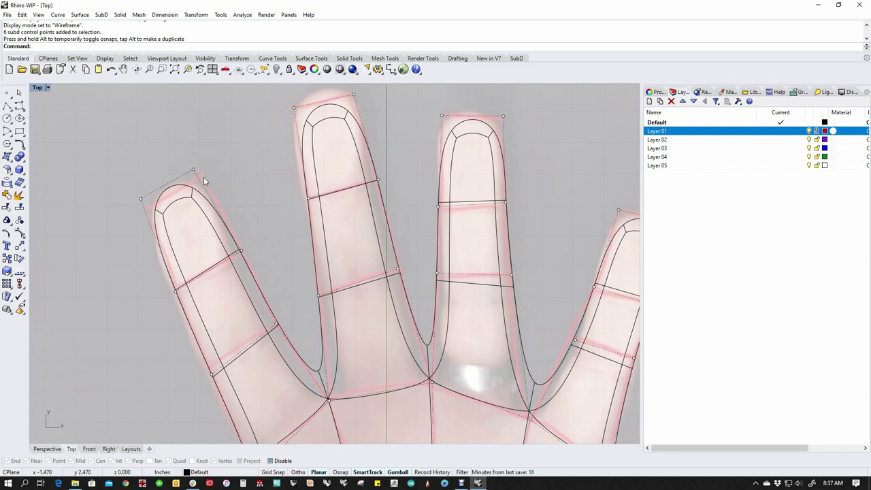
Restrict selection to vertices and control points with SelectionFilterVertices, and test it by window-selecting points on the fingers
text(SelectionFilterEdges)
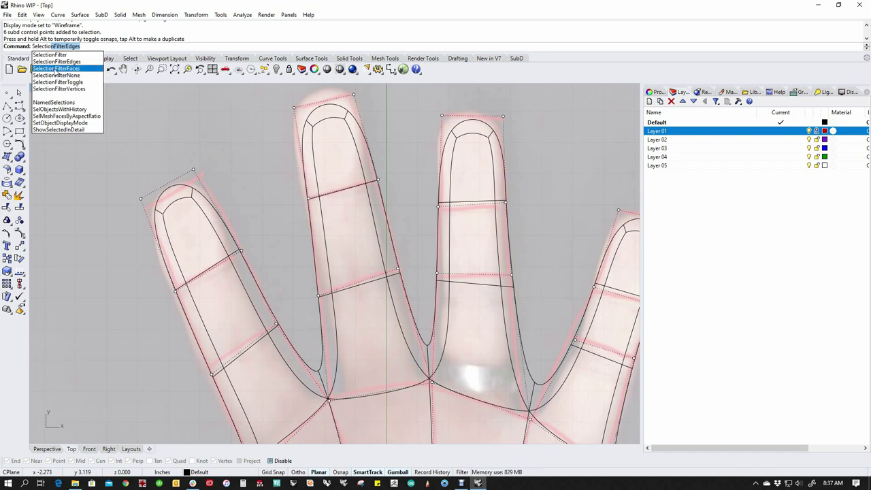
click(53, 90)
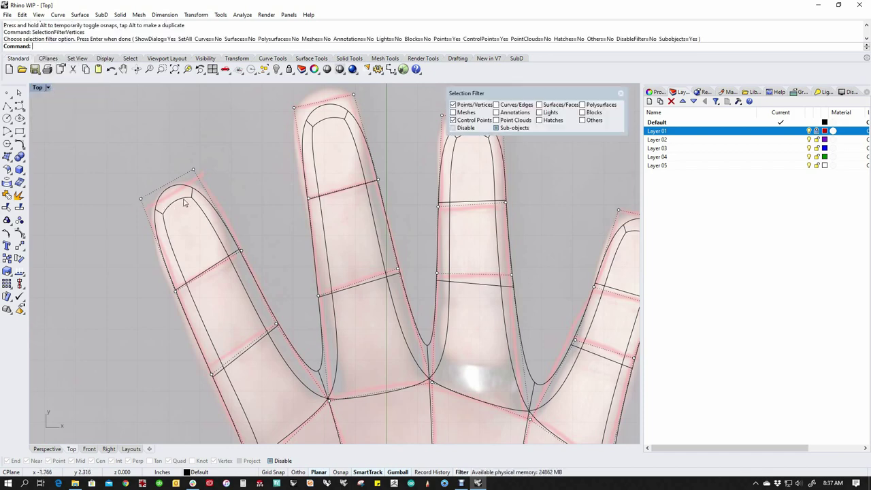
scroll(276, 195, down, 2)
click(194, 199)
drag(117, 133, 413, 357)
click(161, 203)
drag(151, 178, 203, 229)
click(239, 178)
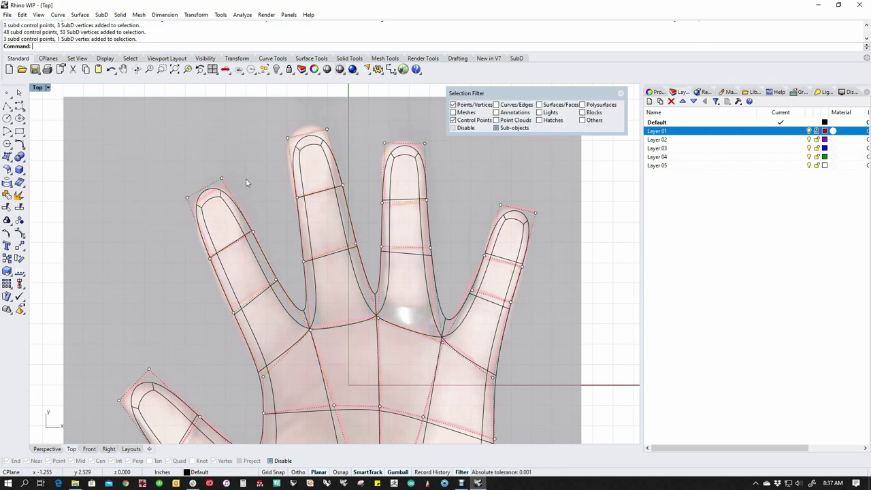
Switch the selection filter from vertices to surfaces and faces, and test it by window-selecting the middle fingertip
click(454, 106)
click(539, 105)
drag(268, 128, 359, 171)
key(Escape)
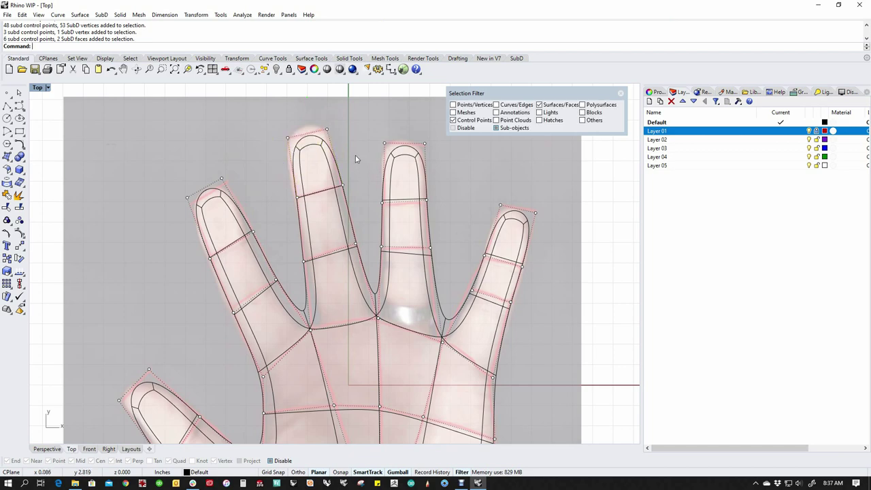
Restrict selection to curves and edges, and test it by window-selecting the edges of the middle fingertip
scroll(312, 146, up, 2)
scroll(313, 143, up, 1)
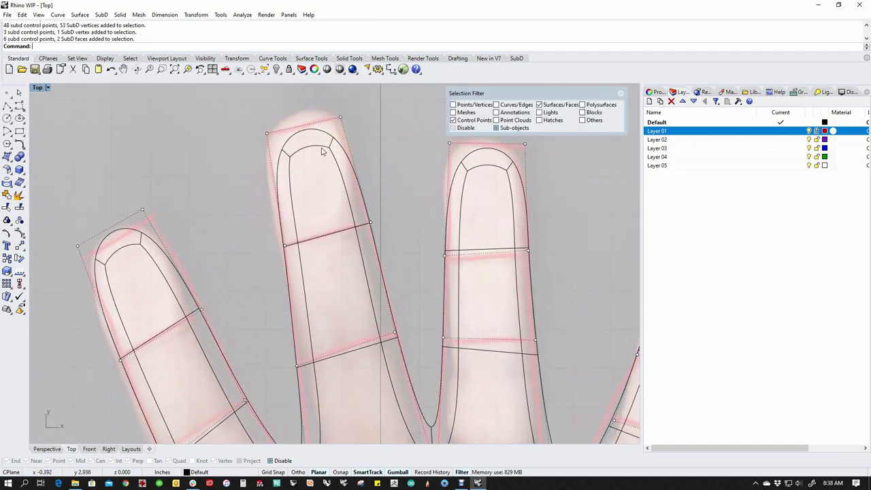
drag(136, 145, 367, 253)
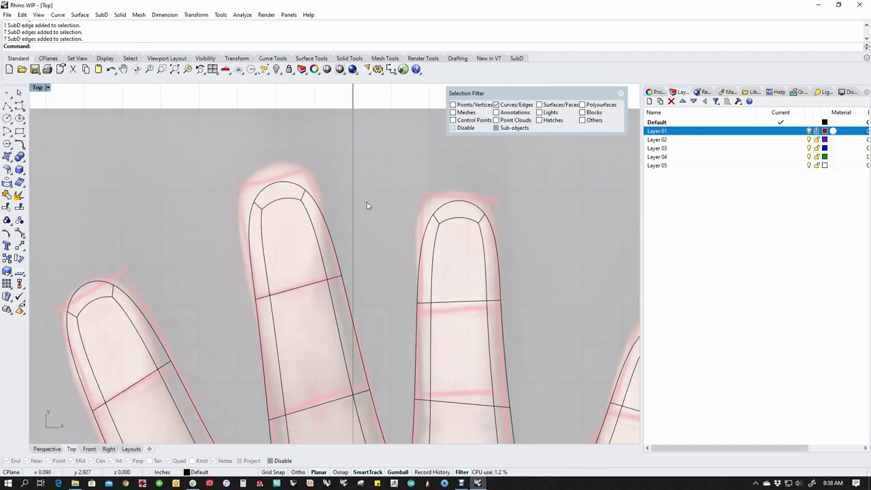
drag(222, 160, 273, 241)
key(Escape)
Restrict selection to points and vertices, and test it by window-selecting both corners of the middle fingertip
click(496, 104)
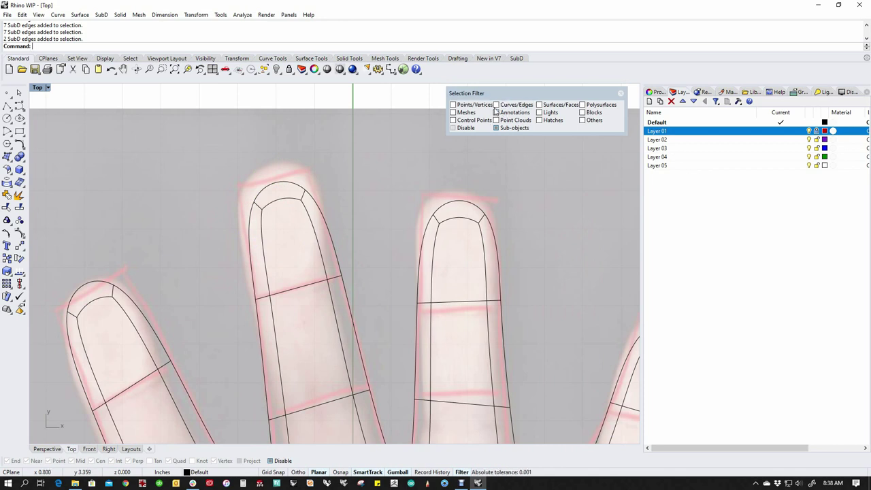
click(453, 104)
drag(222, 180, 264, 216)
key(Escape)
drag(284, 157, 354, 229)
key(Escape)
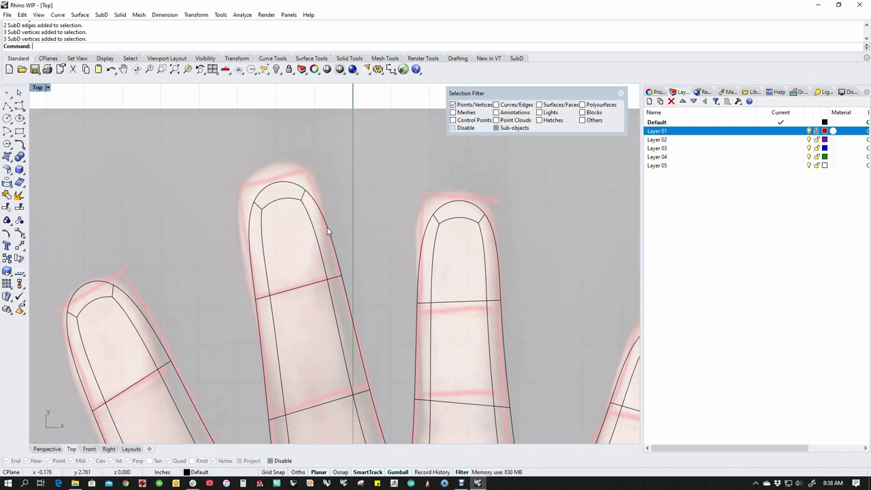
Test a surfaces-and-faces selection filter on the middle fingertip, and switch the filter back to points and vertices
click(540, 106)
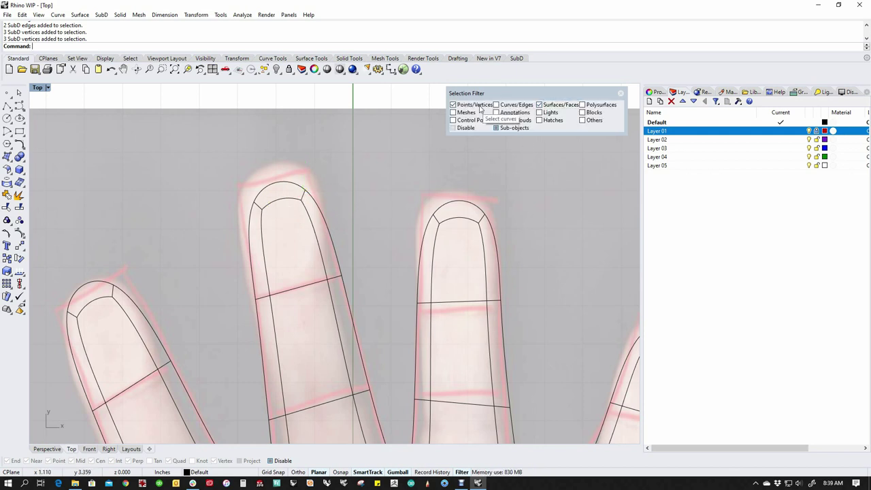
click(453, 105)
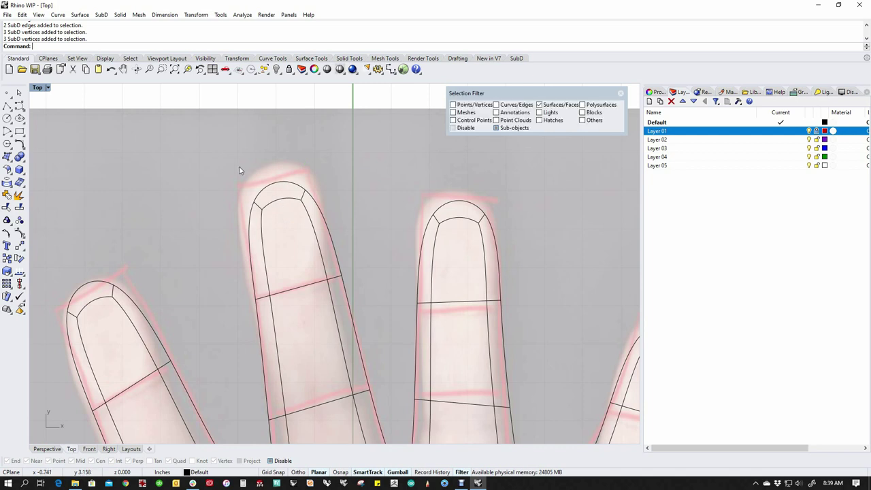
drag(241, 171, 321, 217)
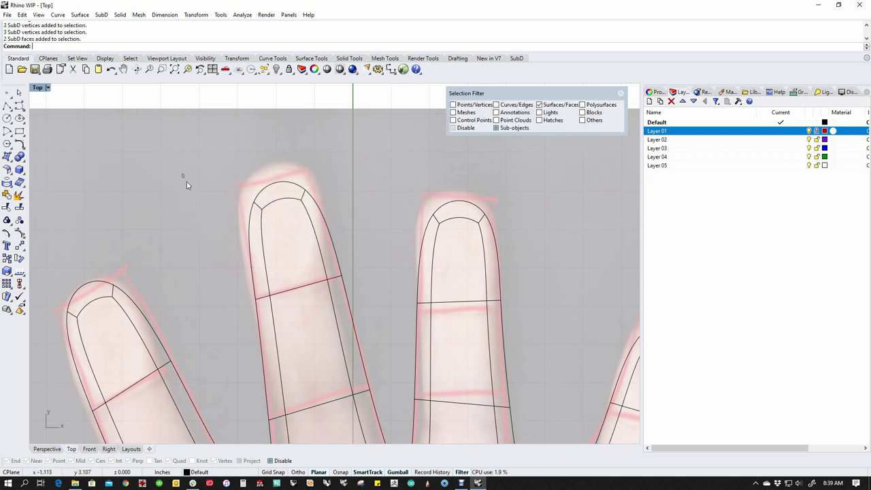
drag(184, 175, 319, 317)
click(358, 252)
click(538, 105)
click(454, 106)
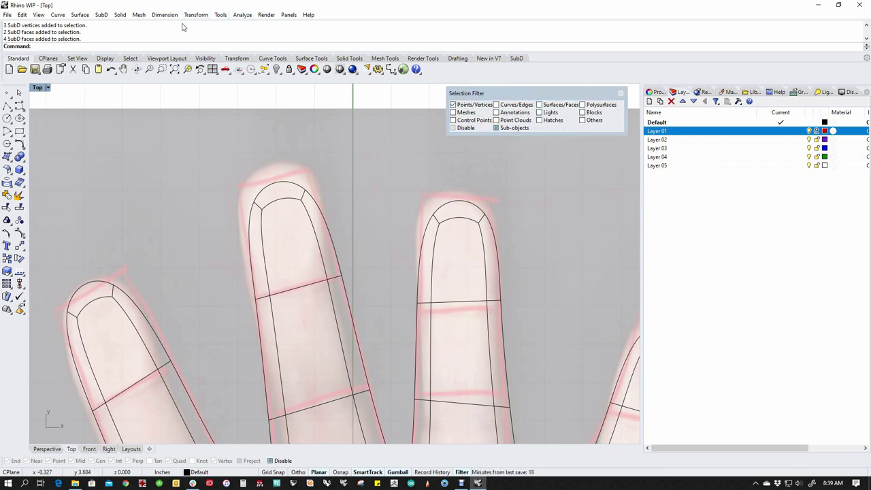
Examine the command aliases in Rhino Options that are assigned to the edge, face and vertex selection filters
click(219, 17)
click(238, 256)
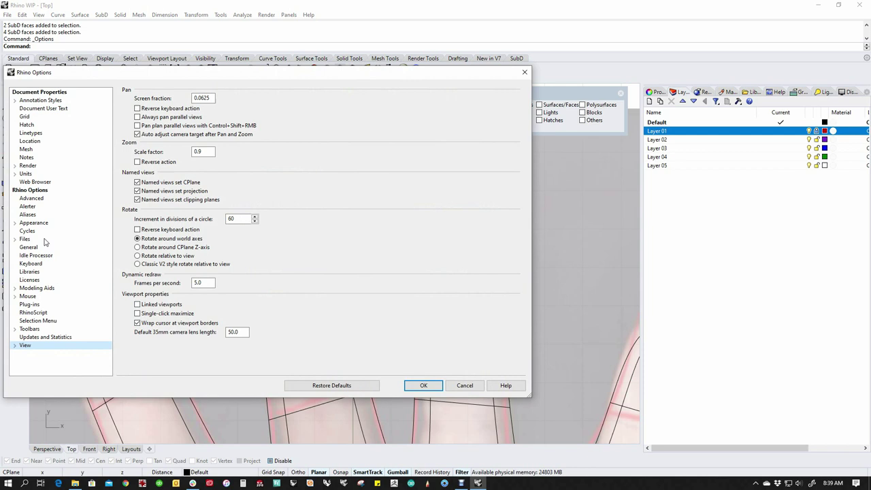
click(28, 214)
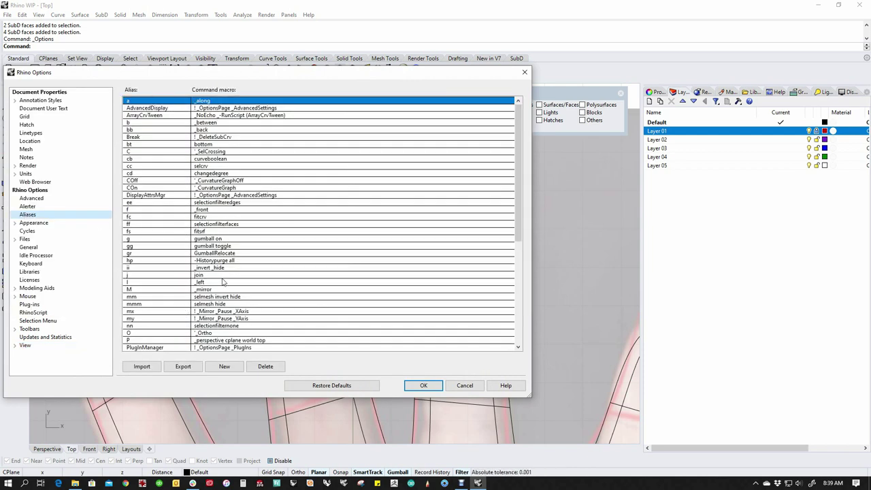
double_click(220, 203)
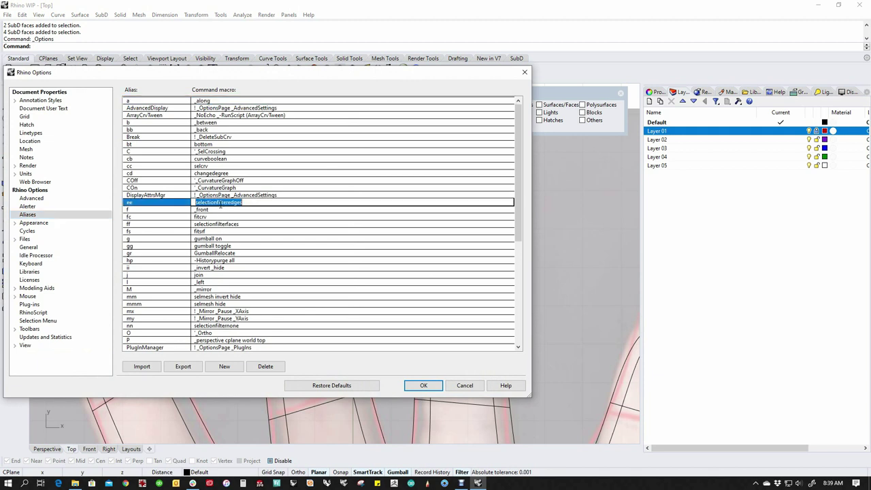
double_click(225, 225)
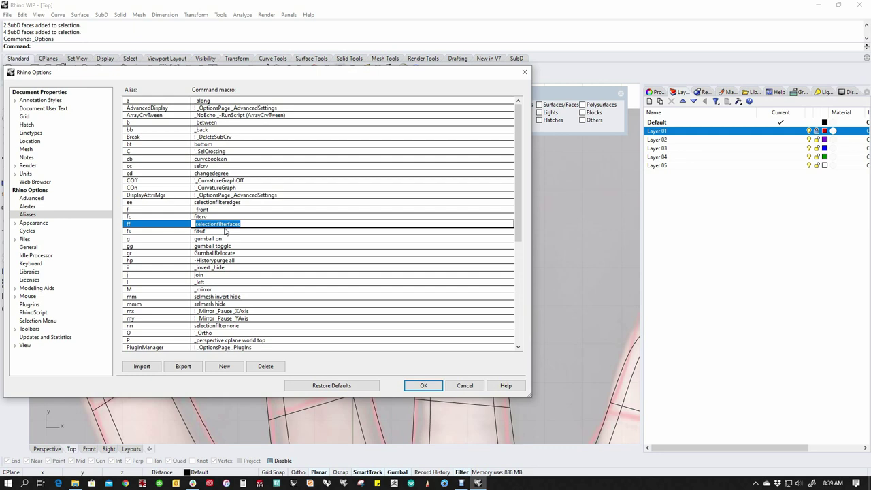
scroll(225, 238, down, 4)
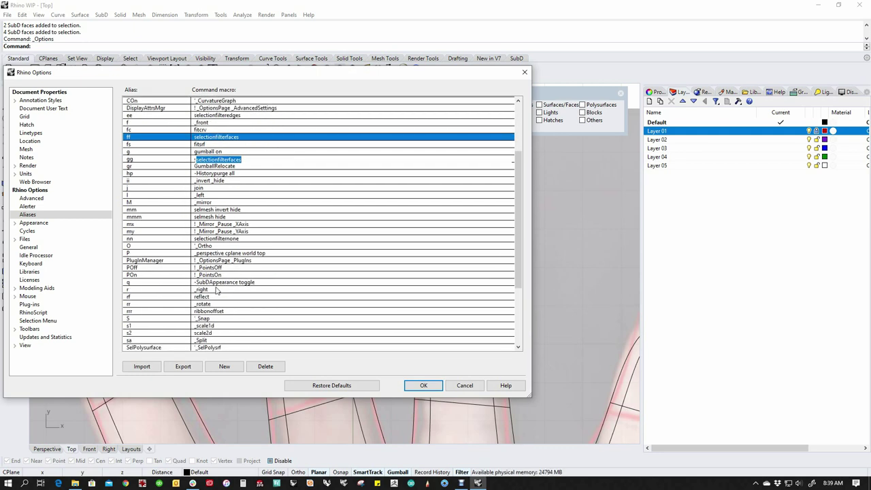
scroll(229, 305, down, 1)
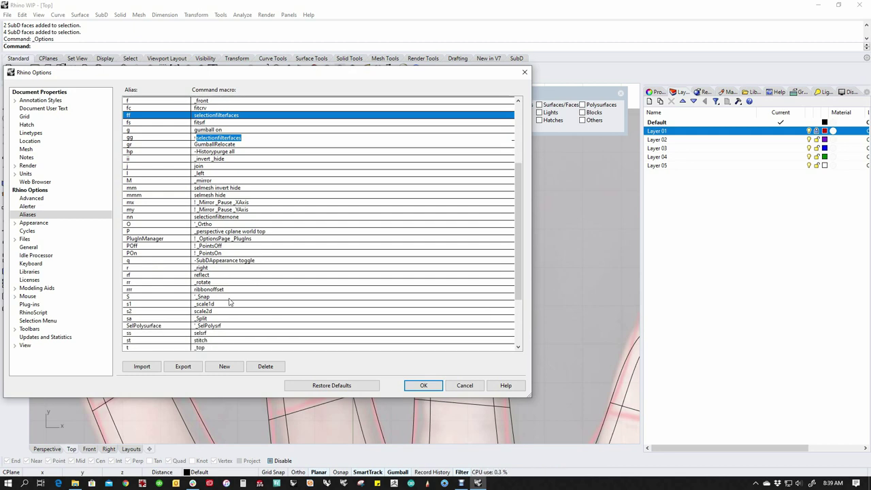
scroll(230, 302, down, 2)
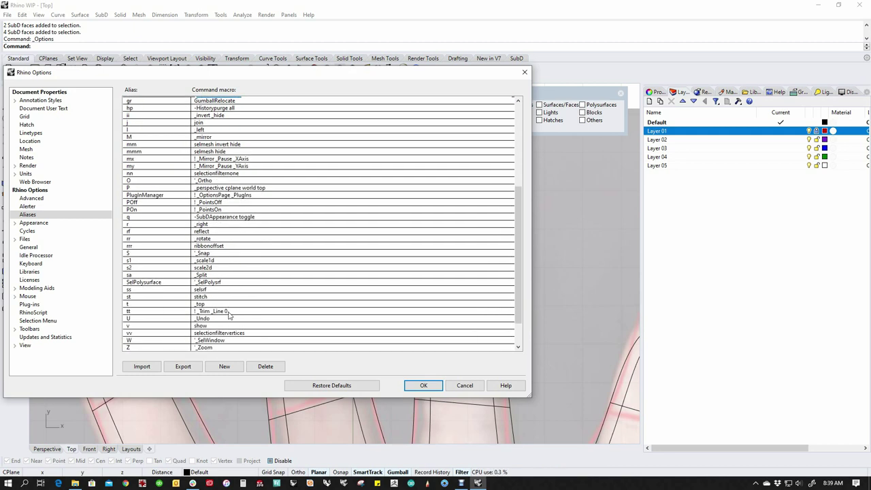
click(236, 334)
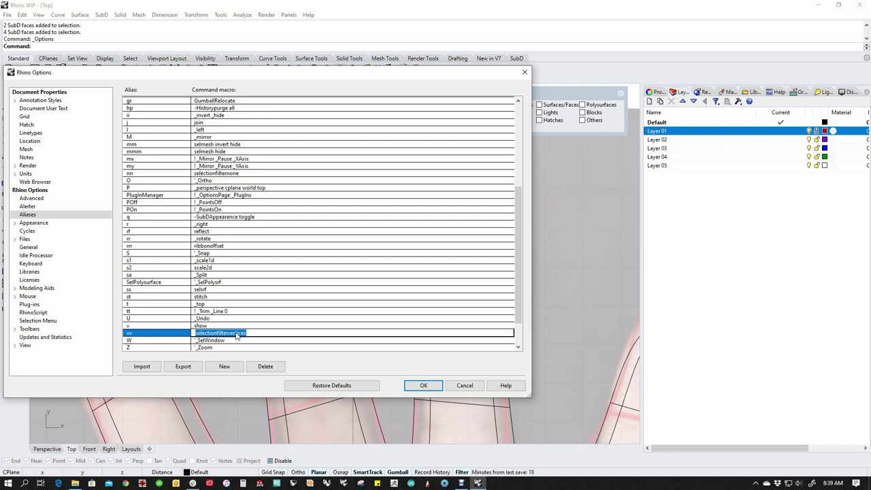
scroll(189, 173, up, 1)
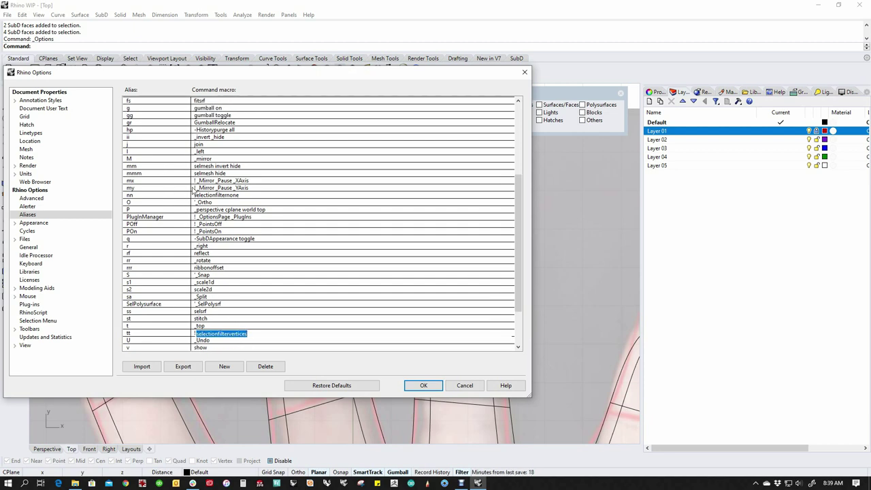
scroll(197, 187, up, 3)
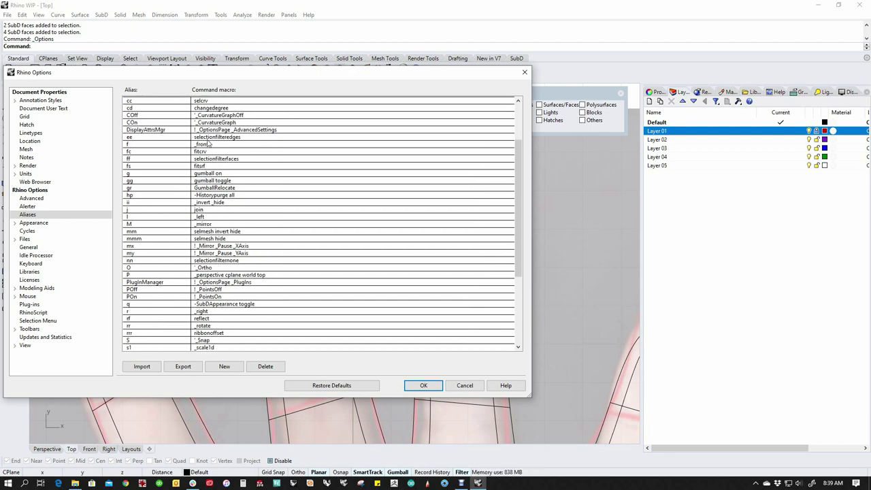
click(462, 385)
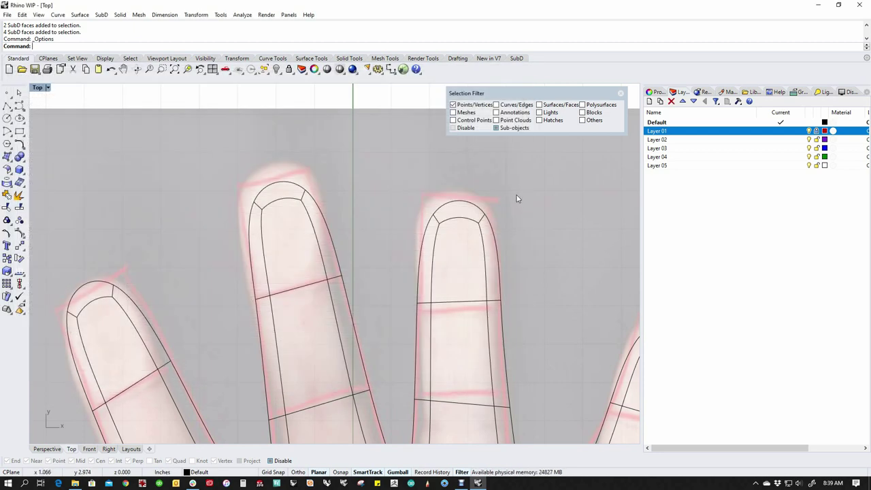
Restrict selection to curves and edges with the ee alias for selectionfilteredges, and window-select the corner edges of the middle fingertip
click(453, 104)
right_drag(358, 202, 345, 188)
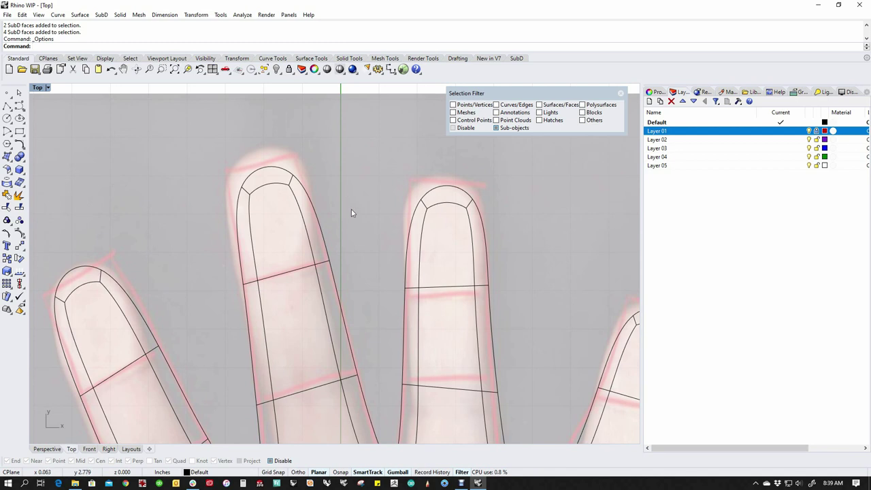
text(ee)
key(Return)
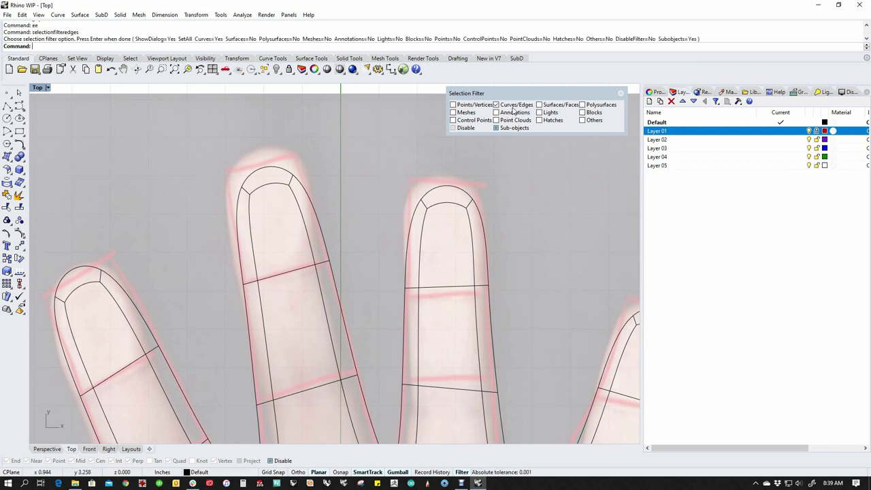
drag(264, 149, 354, 227)
shift+drag(226, 171, 264, 213)
Reposition the short corner edges on both sides of the index fingertip so the tip follows the finger in the picture
right_drag(200, 274, 360, 257)
scroll(266, 262, up, 4)
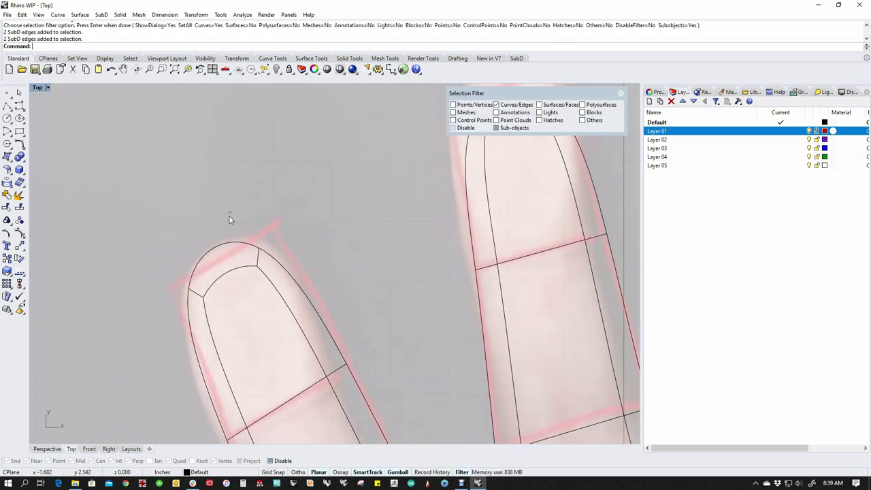
drag(229, 212, 305, 262)
drag(281, 230, 264, 246)
click(351, 227)
drag(163, 261, 216, 307)
drag(215, 266, 208, 271)
click(135, 288)
Move the thumb-side edges at the index finger's upper joint slightly outward to match the finger in the picture
scroll(150, 297, down, 4)
right_drag(174, 364, 182, 303)
drag(120, 306, 266, 368)
scroll(207, 348, up, 3)
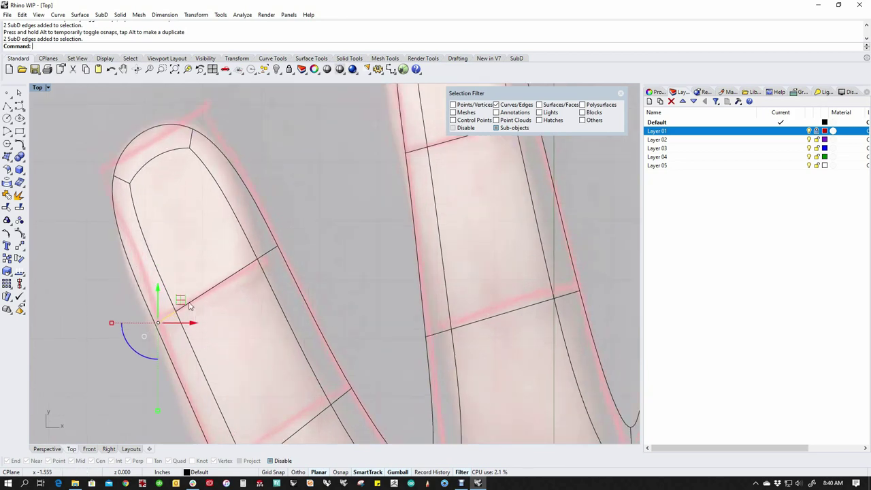
mouse_move(155, 317)
mouse_down()
mouse_move(175, 311)
mouse_move(152, 329)
mouse_up()
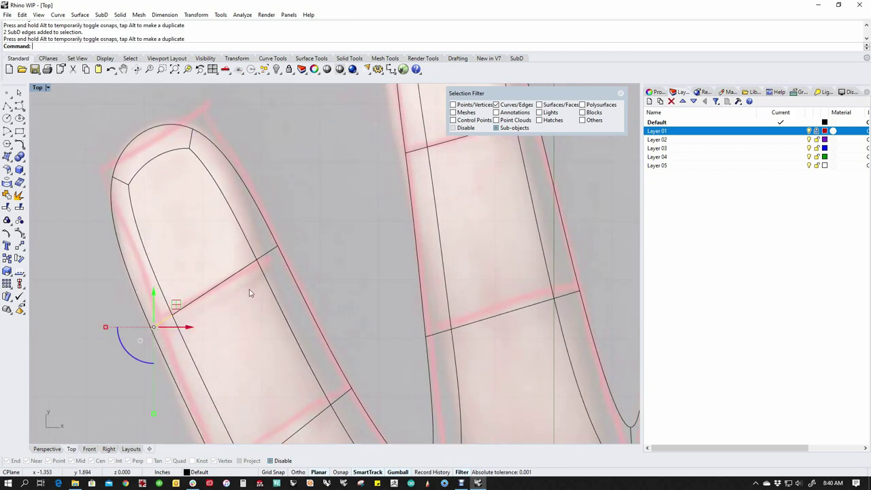
click(343, 258)
Move the edges on the middle-finger side of the index finger's upper joint inward to match the picture
drag(194, 214, 319, 270)
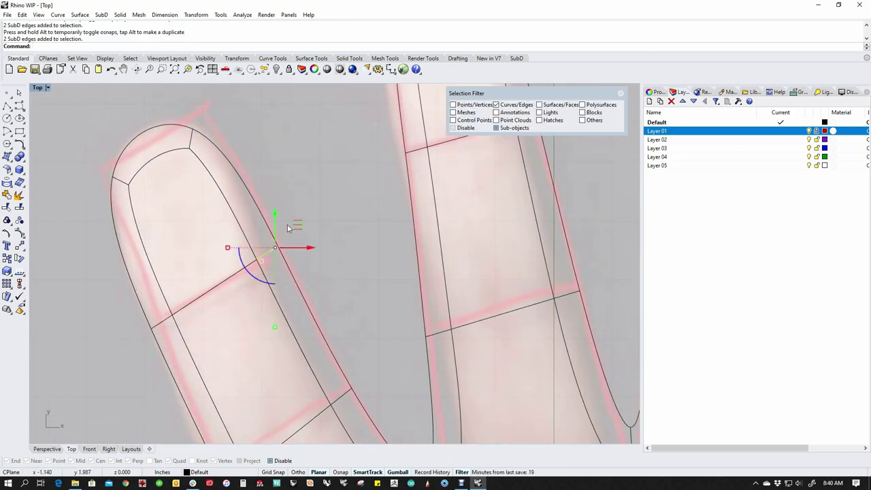
drag(285, 226, 267, 255)
drag(195, 219, 287, 262)
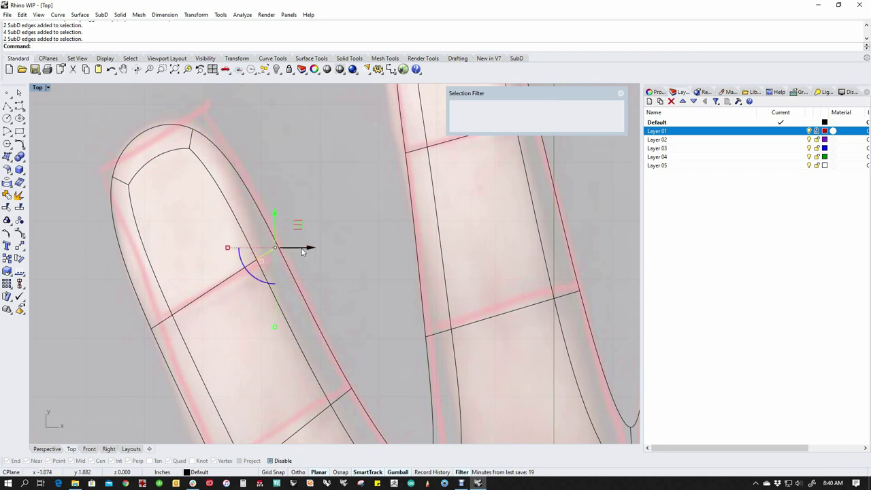
drag(295, 228, 264, 256)
click(330, 281)
Move the edges on the middle-finger side of the index finger's lower joint inward to the finger outline in the picture
scroll(351, 306, down, 4)
right_drag(366, 331, 344, 275)
scroll(344, 278, up, 2)
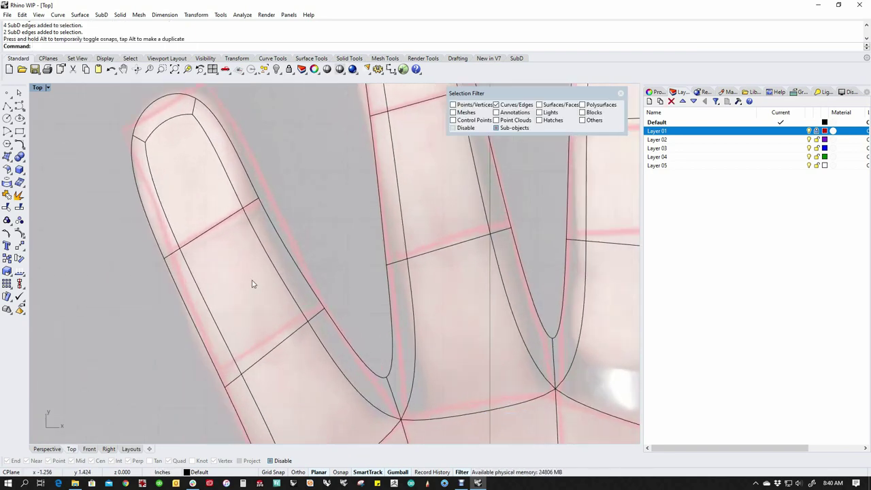
drag(250, 275, 376, 342)
drag(346, 292, 326, 299)
click(346, 295)
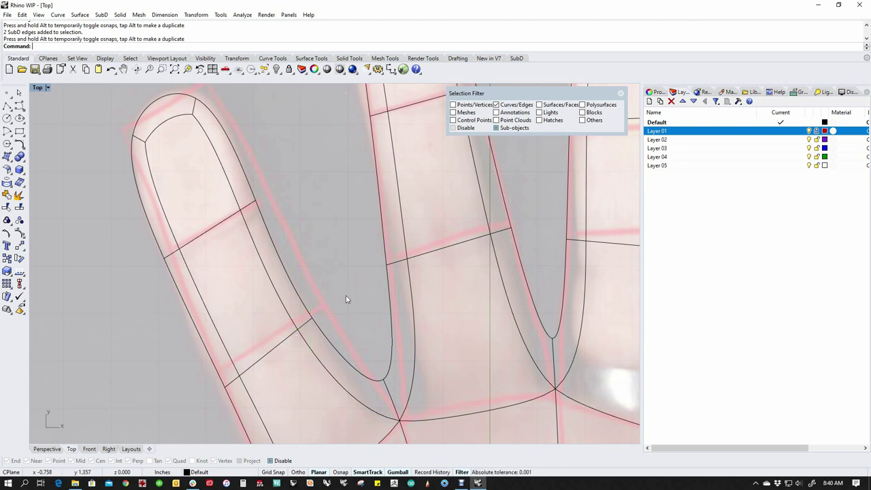
Adjust the edges in the web between thumb and index finger so the curve follows the hand in the picture
right_drag(330, 342, 320, 272)
right_drag(302, 383, 288, 295)
right_drag(269, 379, 276, 321)
right_drag(226, 361, 236, 280)
drag(224, 263, 295, 372)
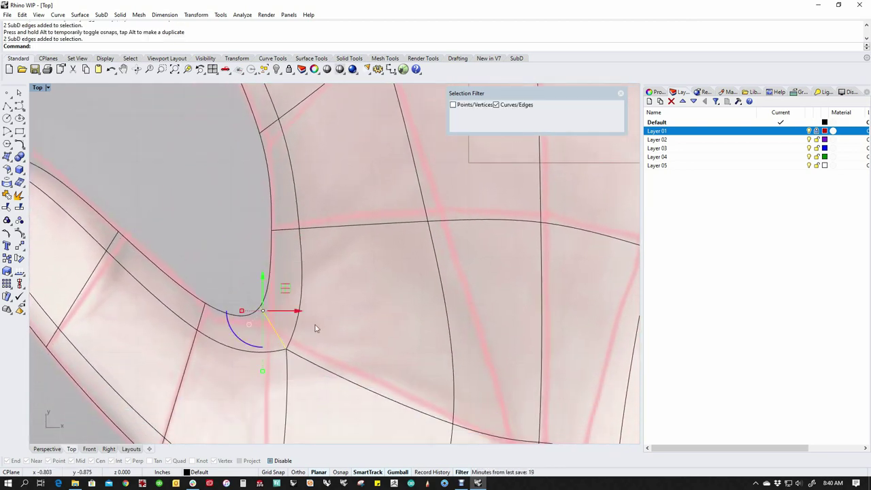
drag(286, 287, 316, 308)
mouse_move(279, 330)
mouse_down()
mouse_move(288, 335)
mouse_move(272, 332)
mouse_up()
Move the outer corner edges of the thumb tip outward so the rounded tip matches the thumb in the picture
scroll(179, 252, down, 3)
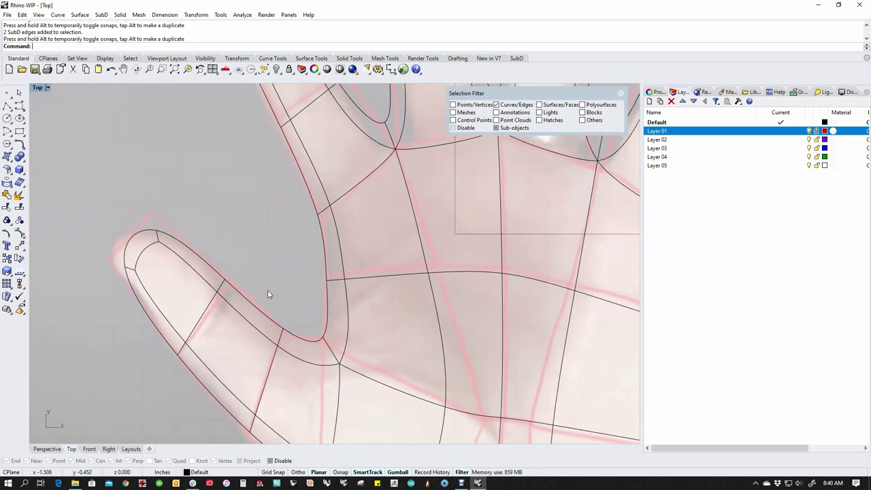
scroll(102, 265, up, 2)
drag(99, 261, 189, 312)
drag(130, 277, 109, 273)
click(214, 190)
right_drag(183, 369, 174, 294)
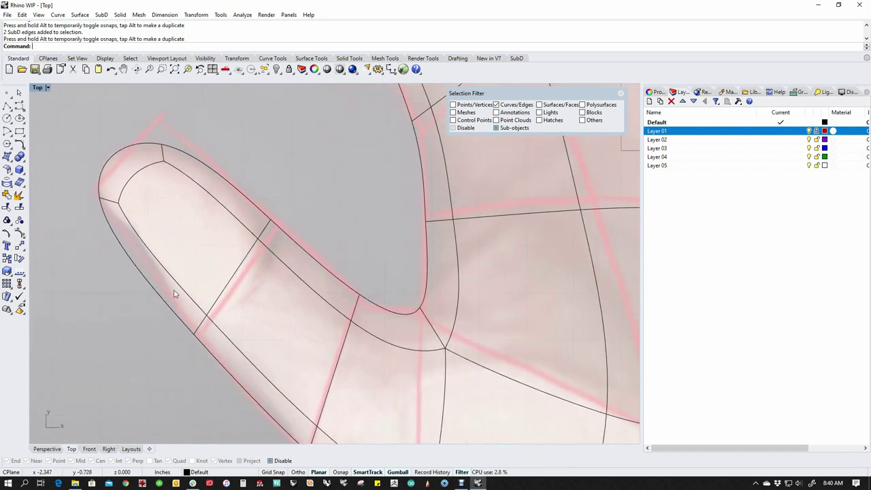
Shift the outer edges at the thumb's upper joint and the index-side edge of the thumb tip slightly to match the picture
drag(134, 311, 234, 375)
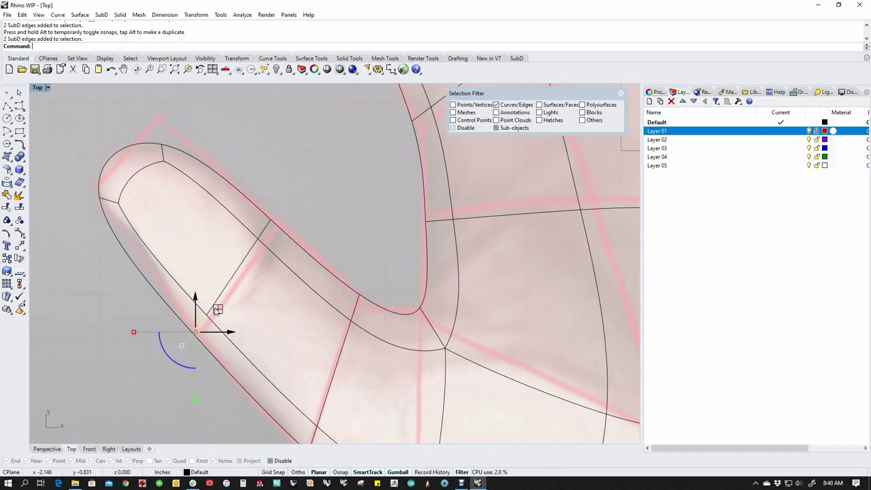
mouse_move(216, 310)
mouse_down()
mouse_move(240, 285)
mouse_move(217, 312)
mouse_up()
click(192, 239)
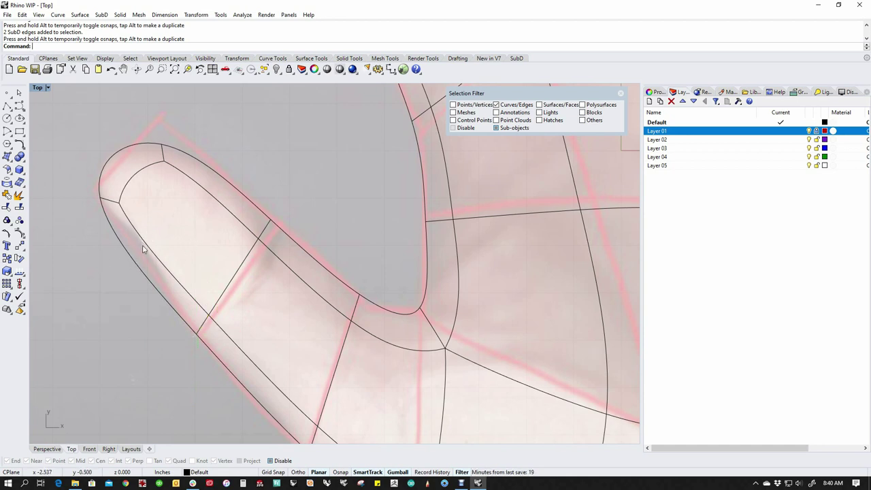
click(218, 173)
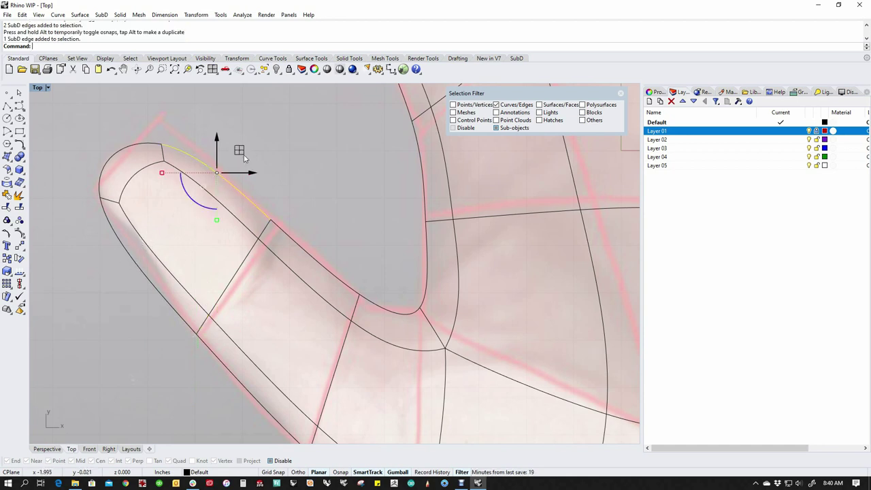
mouse_move(240, 151)
mouse_down()
mouse_move(252, 138)
mouse_move(242, 148)
mouse_up()
click(356, 212)
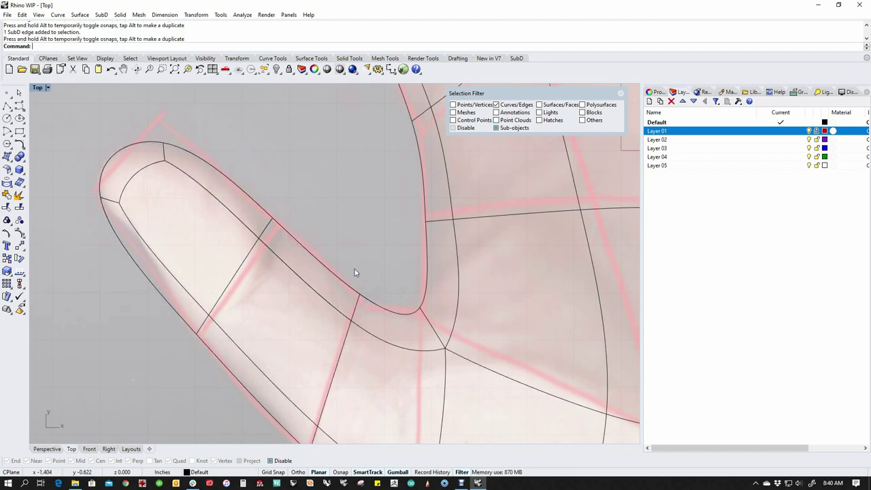
Adjust the edges at both ends of the thumb's lower joint so the outline follows the hand in the picture
drag(368, 340, 368, 340)
mouse_move(356, 302)
mouse_down()
mouse_move(364, 292)
mouse_move(357, 301)
mouse_up()
click(352, 249)
scroll(352, 250, down, 6)
right_drag(357, 310, 255, 214)
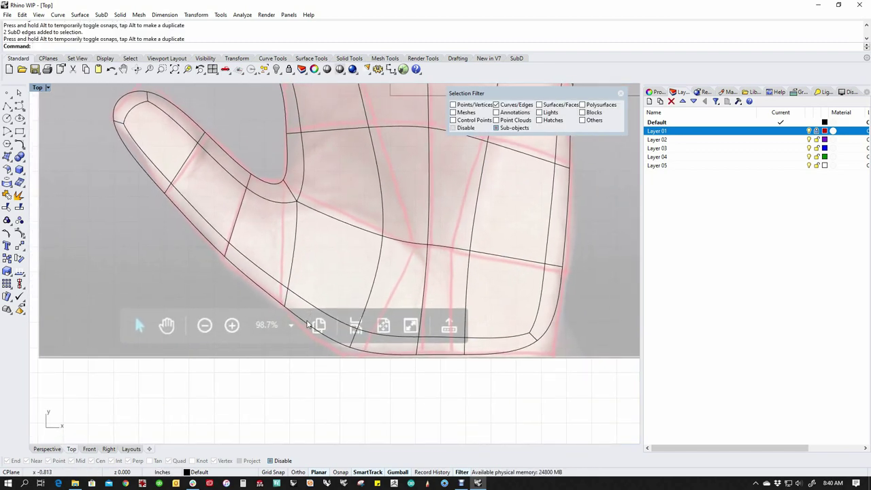
drag(189, 240, 225, 262)
click(203, 291)
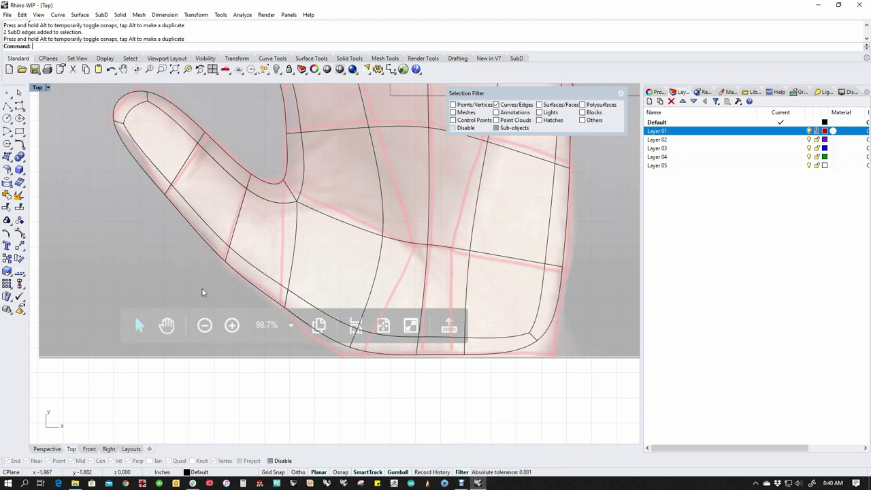
Move the outer edges at the thumb's base and at the thumb-side wrist corner outward to the hand outline
right_drag(279, 329, 236, 331)
drag(246, 290, 241, 310)
click(261, 369)
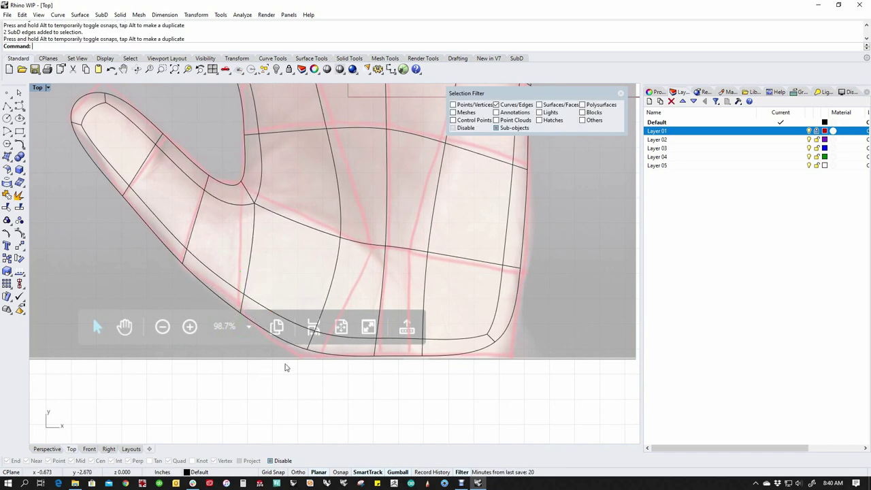
drag(286, 366, 329, 318)
mouse_move(307, 347)
mouse_down()
mouse_move(314, 337)
mouse_move(300, 352)
mouse_up()
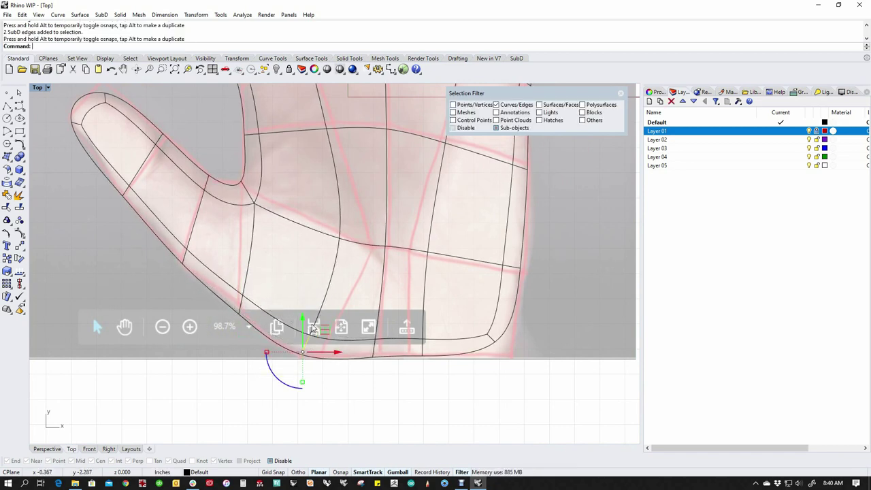
key(Escape)
Adjust the edges along the middle of the wrist end to line up with the lower outline in the picture
right_drag(469, 328, 374, 338)
drag(421, 362, 402, 356)
click(449, 332)
right_drag(423, 353, 444, 299)
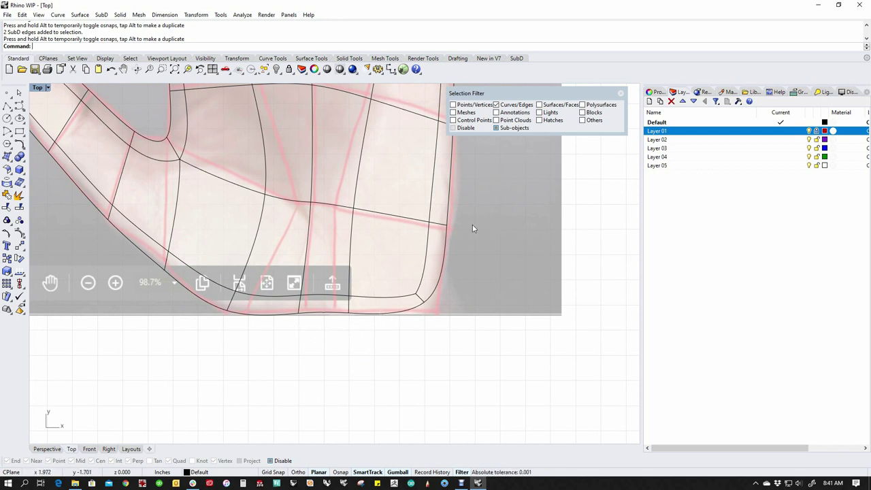
Restrict selection to SubD faces and delete the row of faces closing off the wrist end
text(ff)
key(Return)
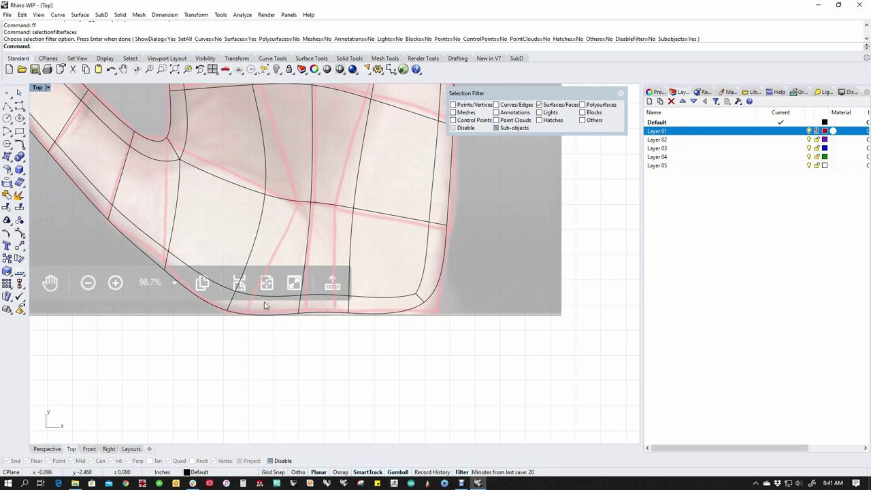
drag(259, 331, 260, 332)
drag(204, 278, 435, 341)
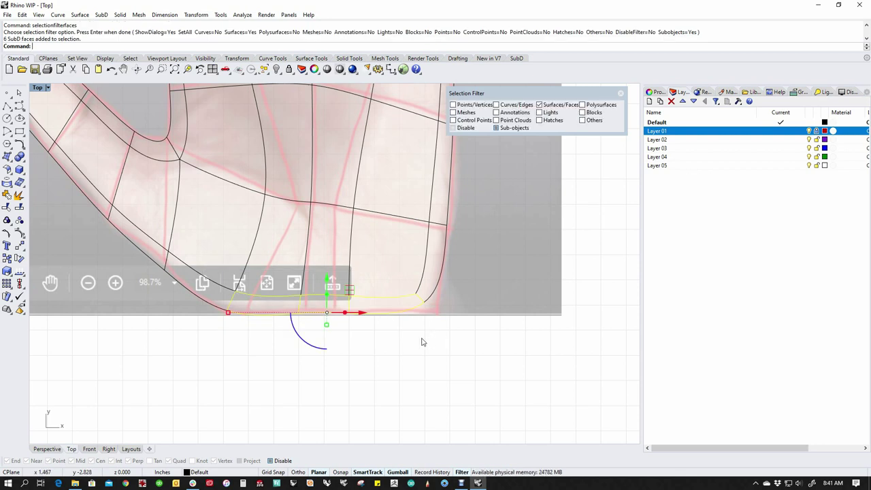
key(Delete)
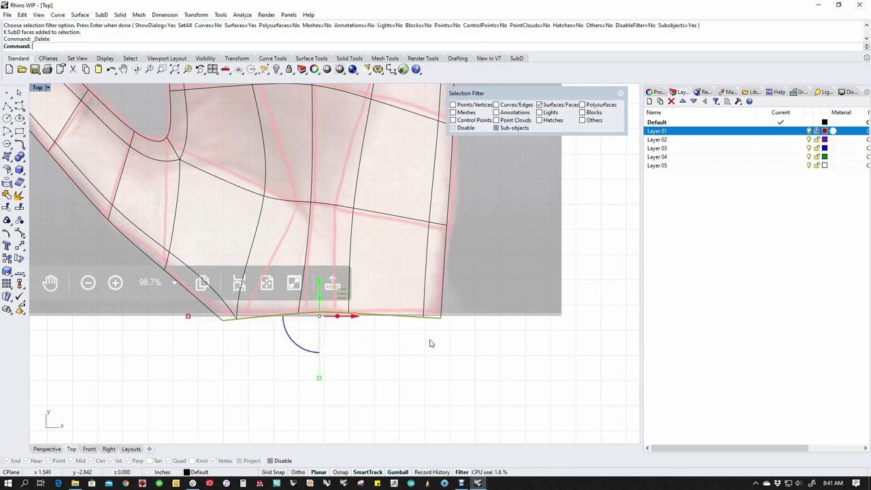
In the perspective view, extrude the open wrist edges away from the hand in two segments to form a forearm
key(ctrl+F4)
right_drag(430, 342, 320, 338)
drag(327, 274, 151, 294)
click(292, 371)
scroll(253, 320, down, 3)
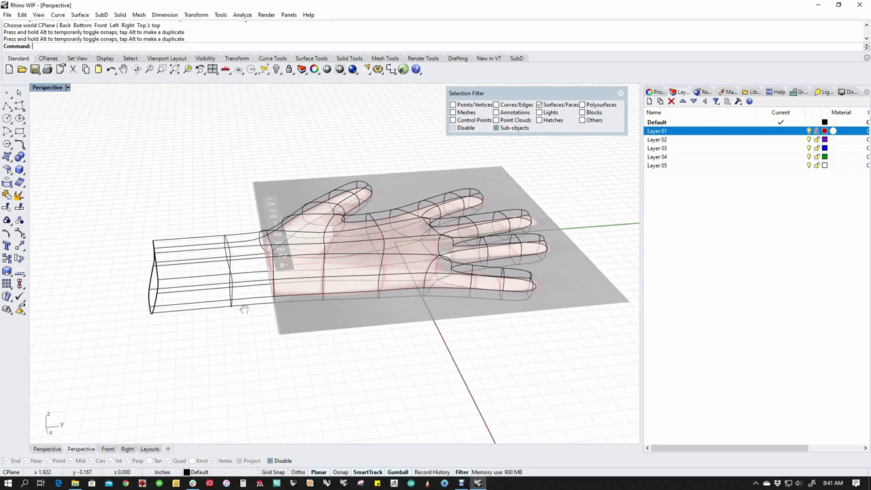
right_drag(243, 308, 434, 310)
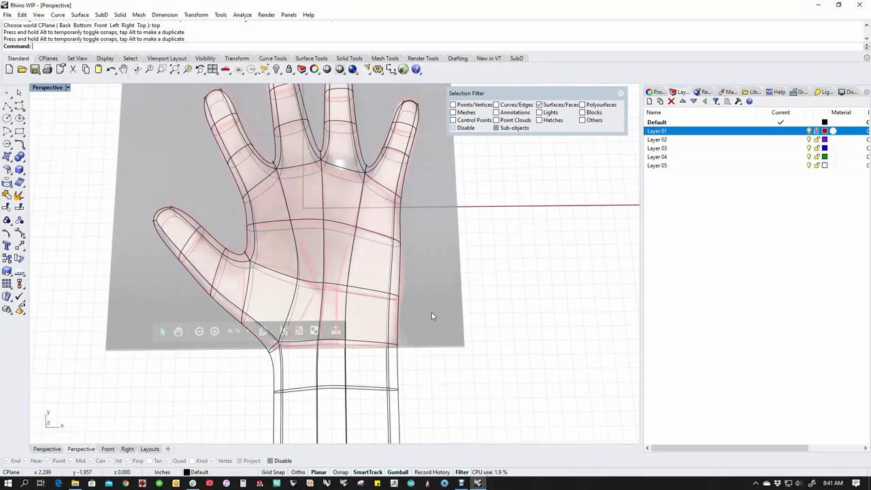
shift+right_drag(434, 318, 429, 330)
In the top view, restrict selection to edges and move the web edges between index and middle finger toward the palm
key(ctrl+F1)
right_drag(426, 255, 472, 329)
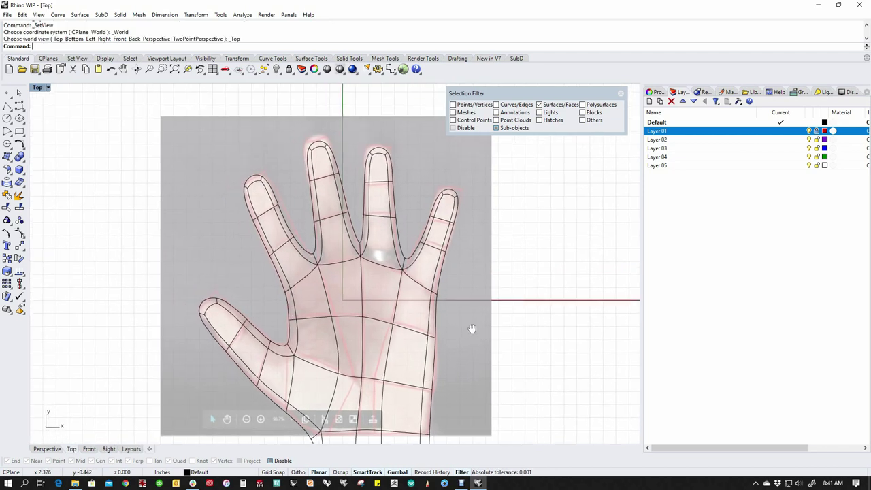
scroll(330, 224, up, 4)
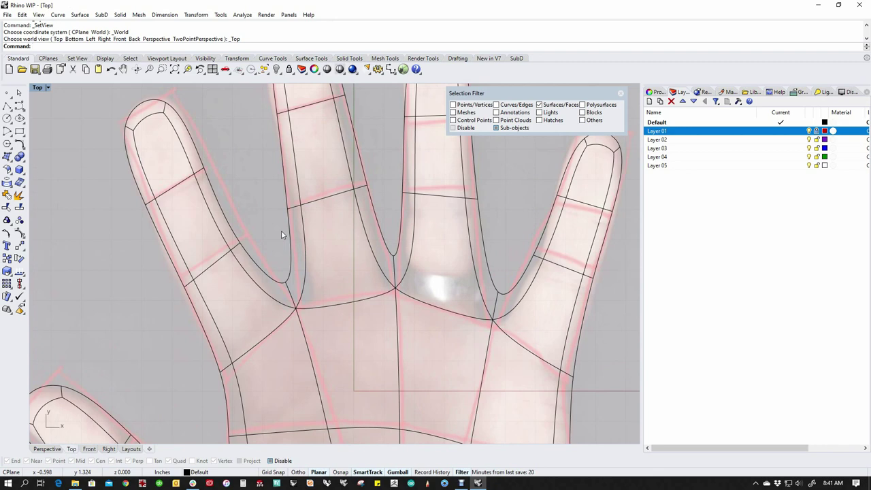
text(ee)
key(Return)
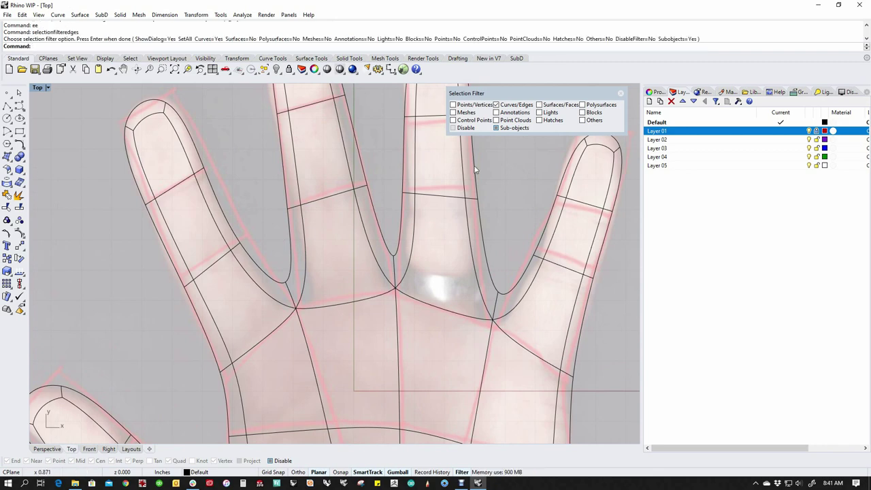
drag(266, 257, 320, 317)
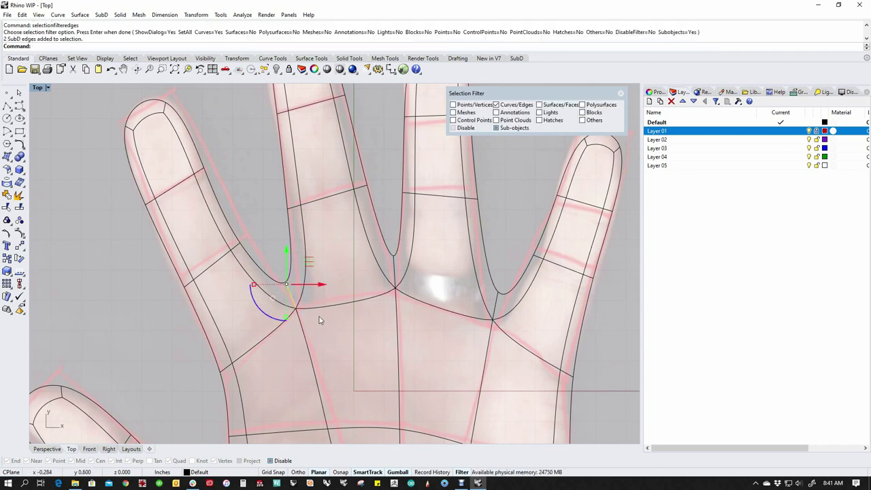
drag(308, 261, 323, 285)
click(275, 232)
Move the web edges between the middle and ring fingers down toward the palm to match the picture
right_drag(393, 288, 346, 279)
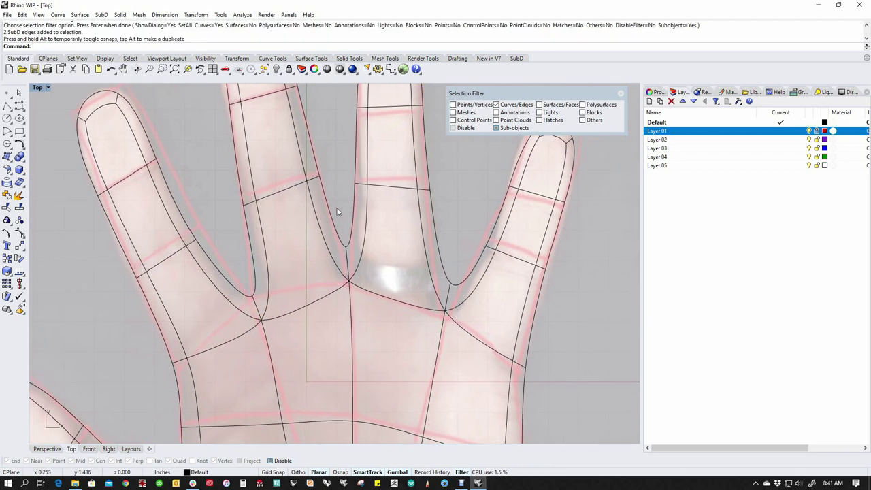
drag(344, 220, 369, 318)
drag(369, 227, 350, 302)
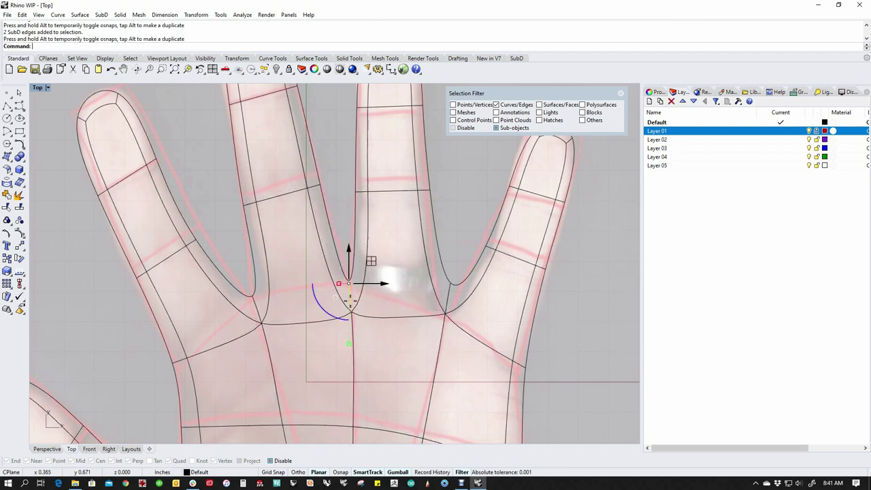
click(458, 224)
Move the web edges between the ring and little fingers down toward the palm to match the picture
right_drag(458, 278, 400, 239)
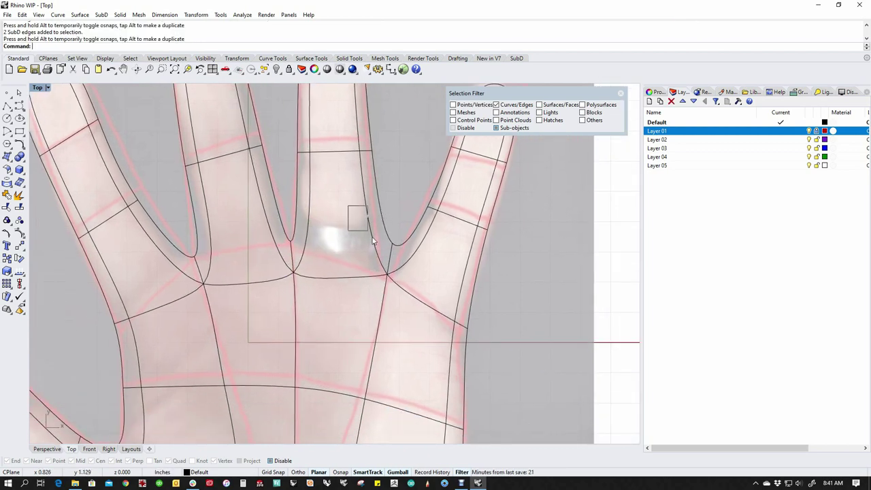
drag(372, 237, 417, 306)
drag(415, 223, 384, 275)
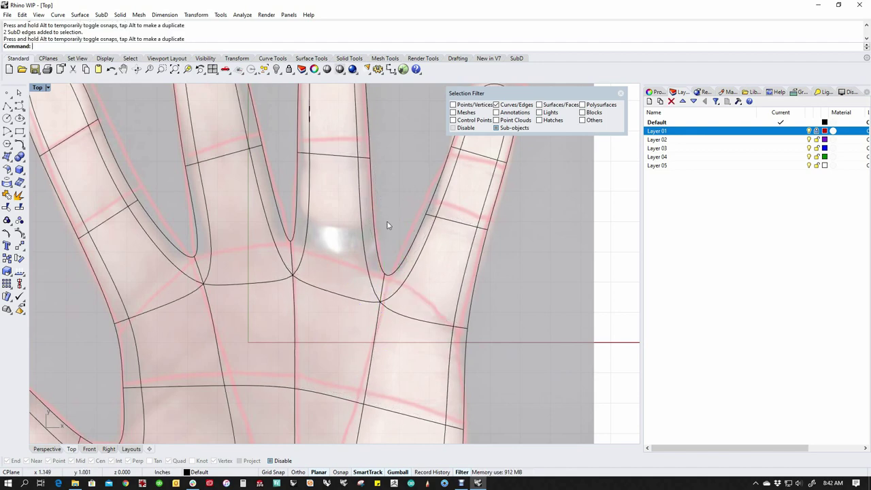
scroll(387, 226, down, 2)
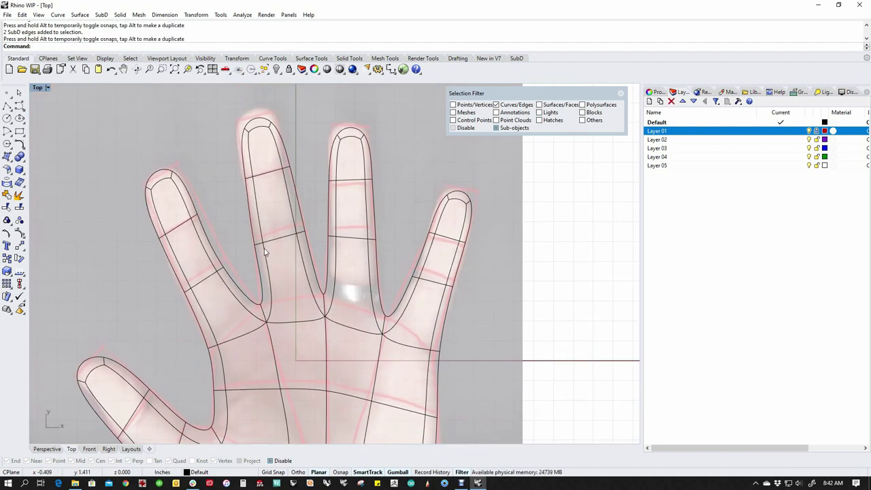
Move the corner edges on both sides of the middle fingertip outward so the rounded tip fills the finger in the picture
scroll(265, 252, up, 4)
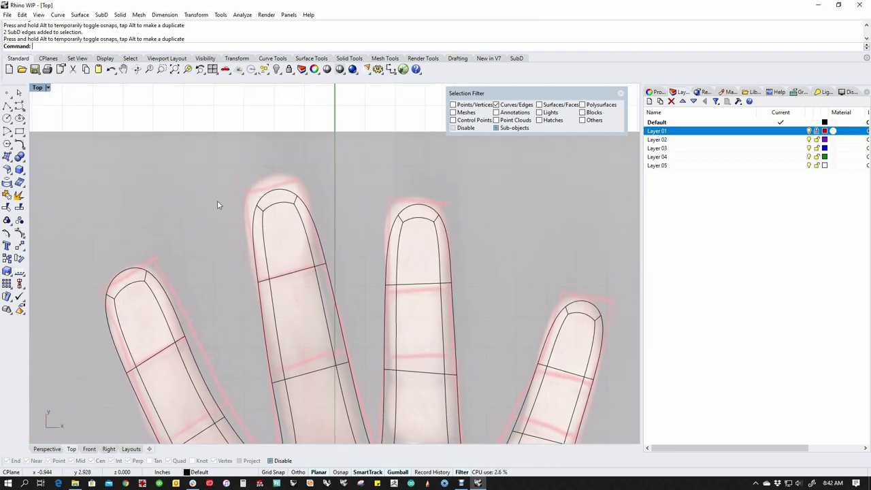
scroll(211, 180, up, 4)
drag(251, 198, 310, 256)
drag(305, 198, 353, 238)
click(206, 170)
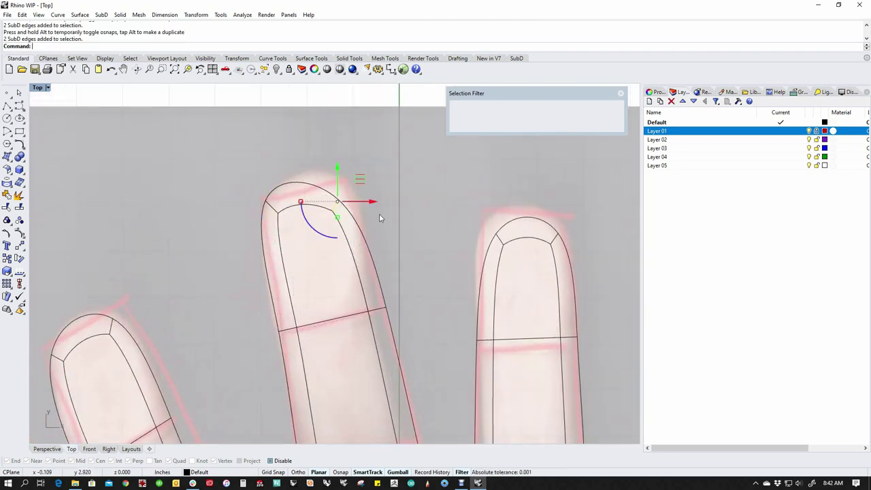
click(366, 176)
drag(301, 148, 365, 230)
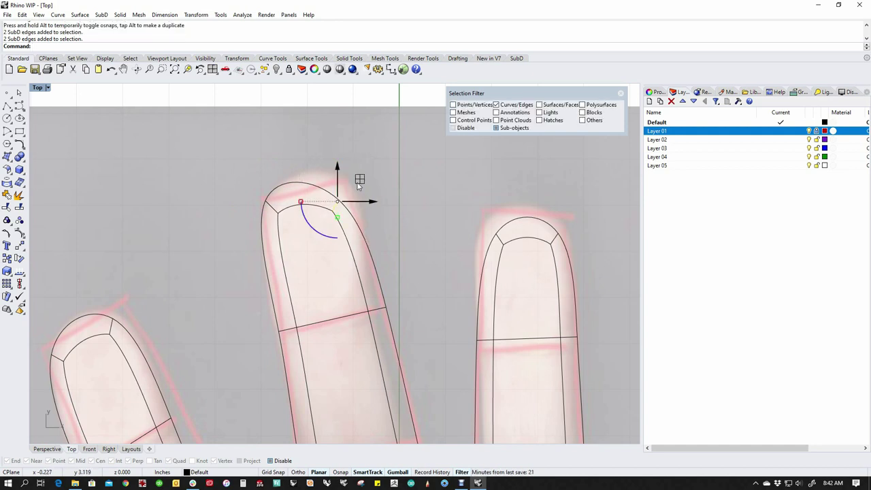
drag(360, 179, 345, 184)
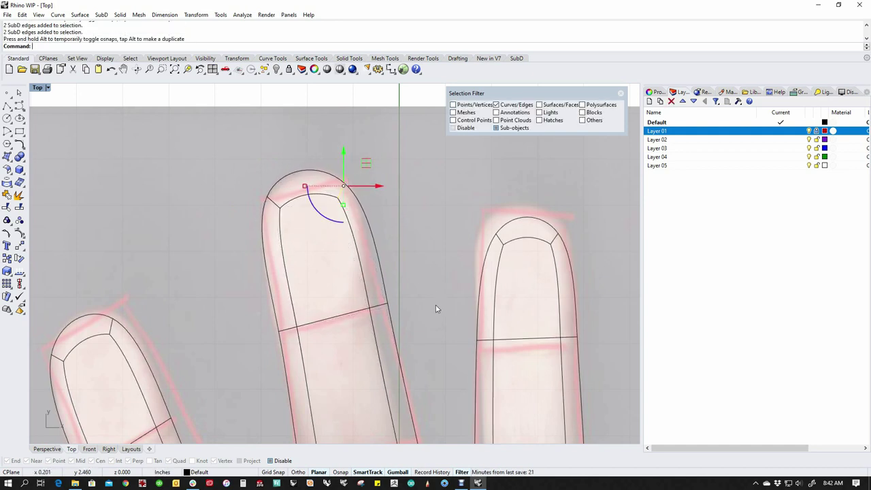
Move the edges on the ring-finger side of the middle finger's upper joint inward to the picture's outline
right_drag(437, 306, 426, 273)
drag(330, 252, 413, 294)
drag(397, 249, 385, 250)
click(433, 238)
scroll(414, 272, down, 4)
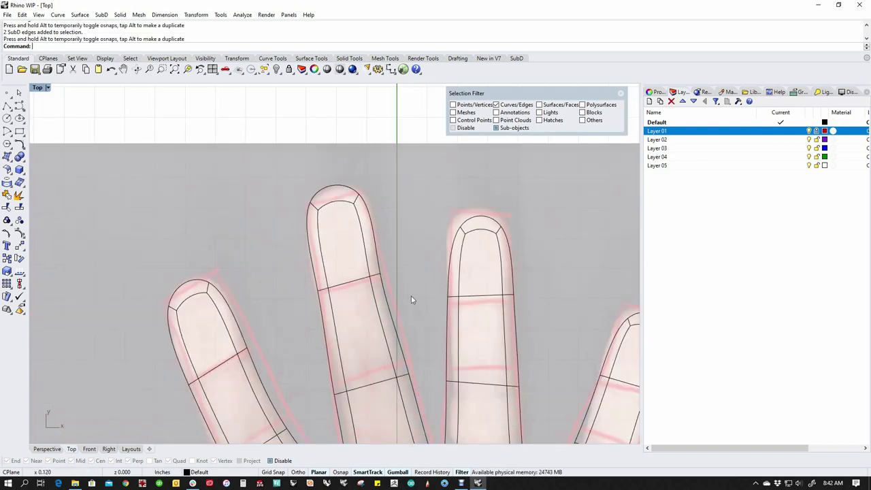
right_drag(414, 362, 401, 316)
scroll(398, 342, up, 2)
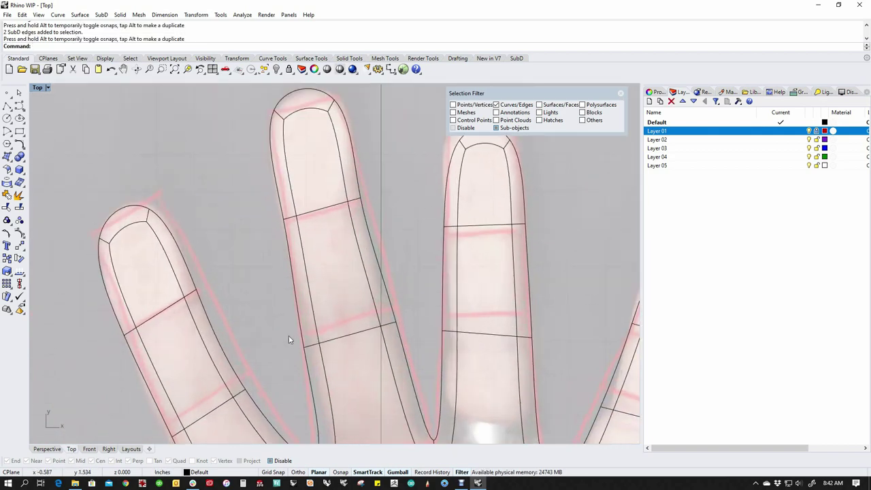
right_drag(288, 338, 286, 302)
drag(249, 260, 324, 315)
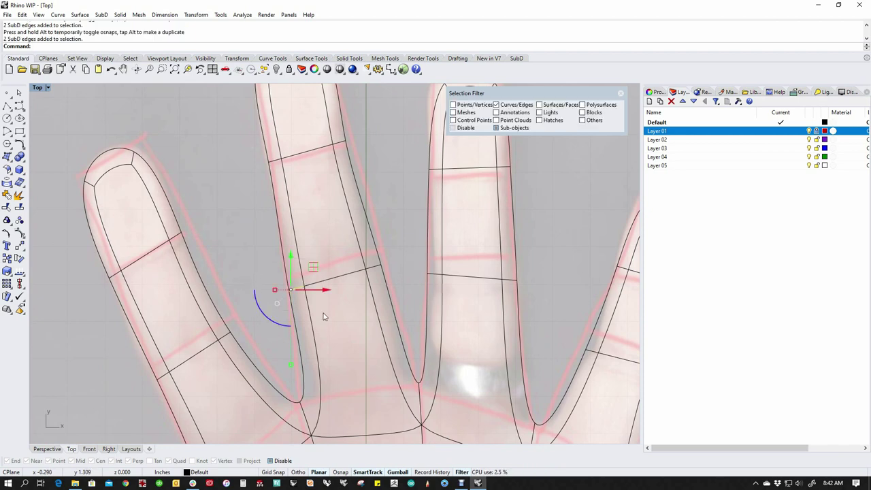
click(235, 232)
Move the corner edges on both sides of the ring fingertip outward so the rounded tip matches the picture
scroll(323, 247, down, 3)
scroll(395, 233, up, 6)
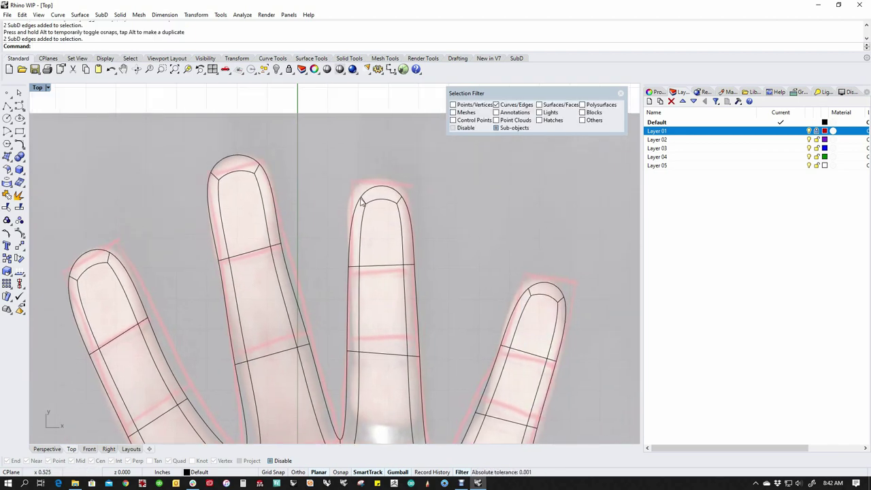
drag(351, 180, 383, 241)
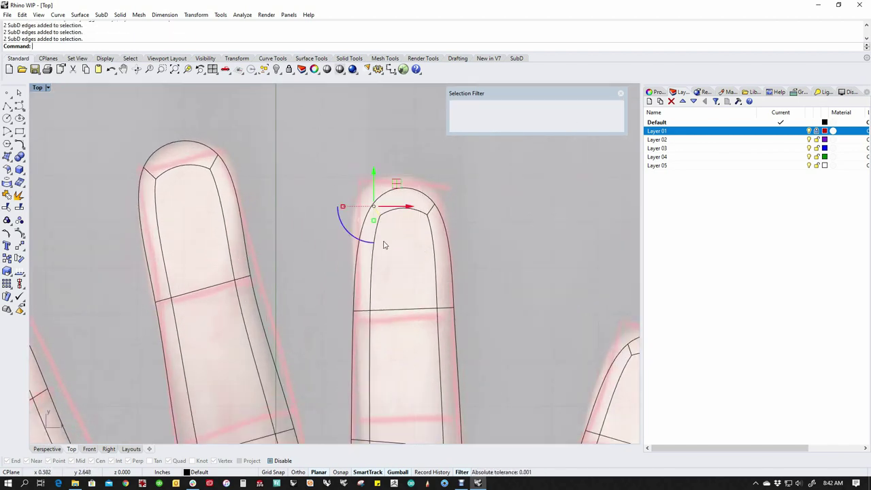
drag(395, 183, 364, 194)
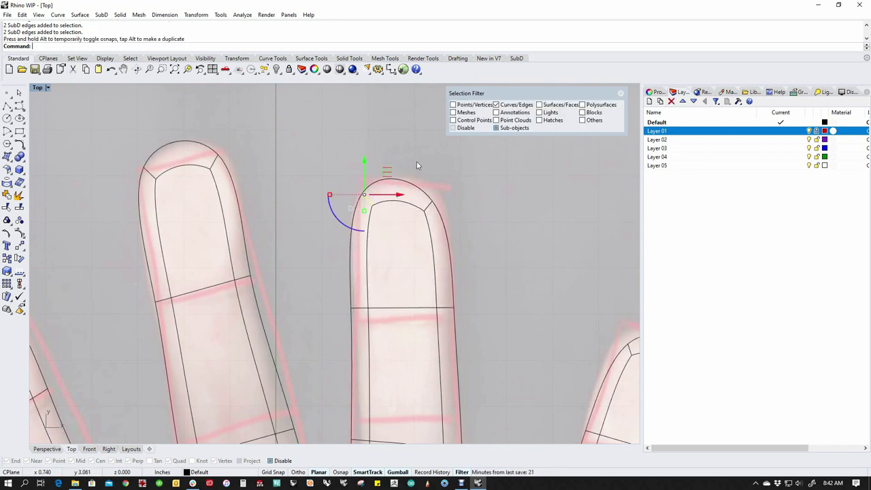
mouse_move(430, 193)
mouse_down()
mouse_move(453, 181)
mouse_move(434, 194)
mouse_up()
click(485, 242)
Adjust the edges on both sides of the ring finger's lower joint to the picture's outline
scroll(485, 270, down, 4)
right_drag(482, 321, 432, 259)
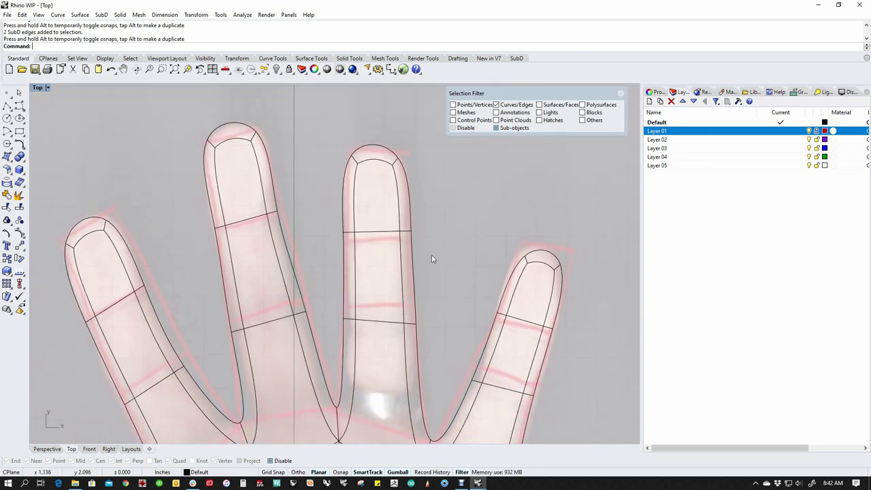
right_drag(440, 329, 425, 275)
drag(333, 268, 357, 284)
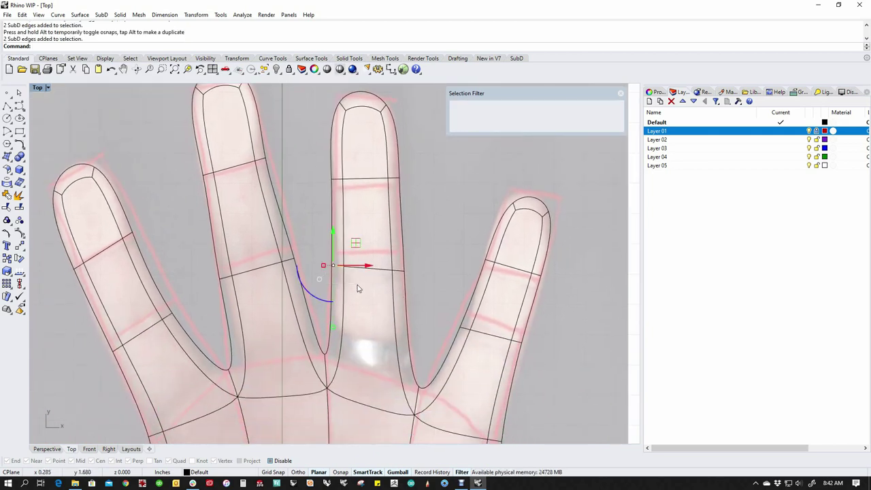
drag(356, 243, 400, 264)
click(435, 256)
click(439, 262)
Move the edges on the ring-finger side of the little finger's upper joint to match the picture
right_drag(450, 317, 373, 296)
click(409, 270)
drag(356, 263, 404, 310)
drag(407, 265, 388, 279)
click(381, 229)
Move the corner edges on both sides of the little fingertip so the rounded tip fills the finger in the picture
scroll(418, 187, up, 3)
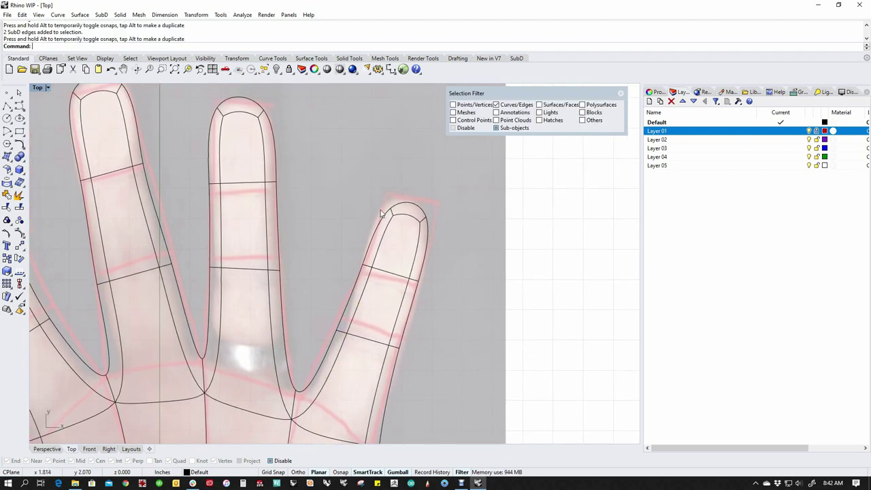
drag(369, 185, 417, 238)
mouse_move(419, 191)
mouse_down()
mouse_move(417, 178)
mouse_move(409, 177)
mouse_move(413, 184)
mouse_up()
click(446, 174)
drag(481, 252, 484, 260)
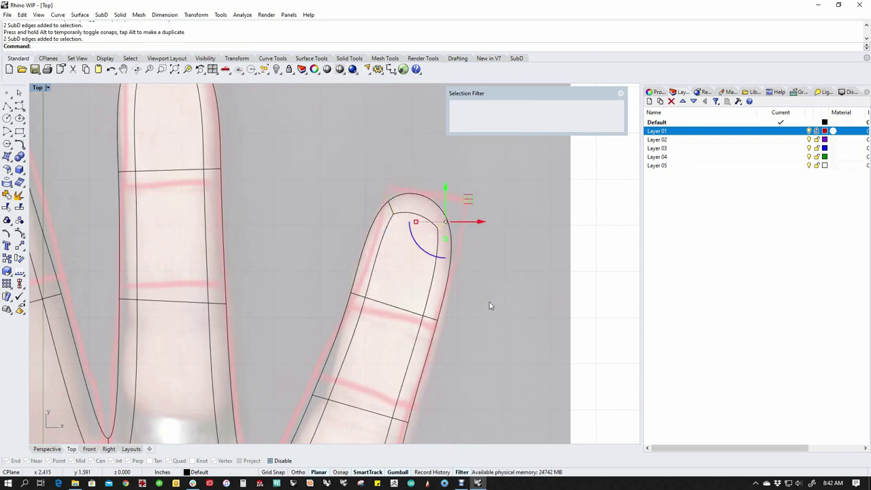
click(489, 304)
Move the edges on the outer side of the little finger's lower joint outward to the picture's outline
right_drag(477, 368, 477, 266)
drag(417, 332, 419, 333)
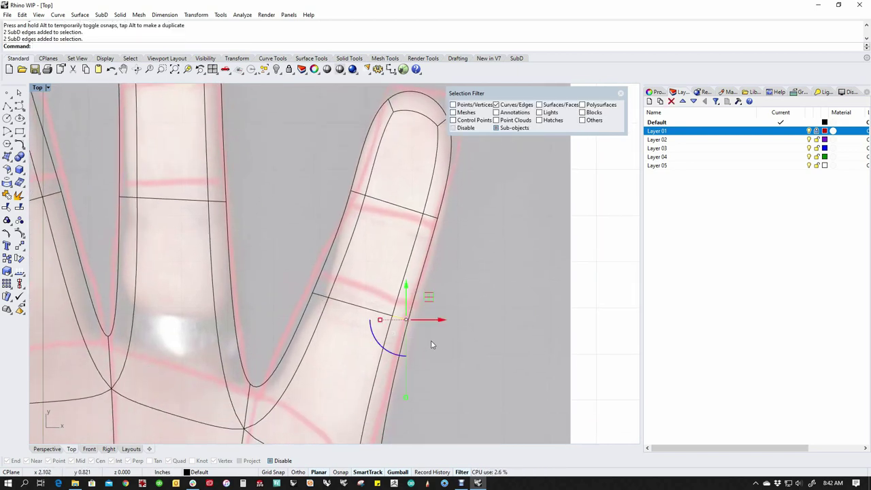
mouse_move(429, 300)
mouse_down()
mouse_move(442, 296)
mouse_move(432, 296)
mouse_up()
click(438, 370)
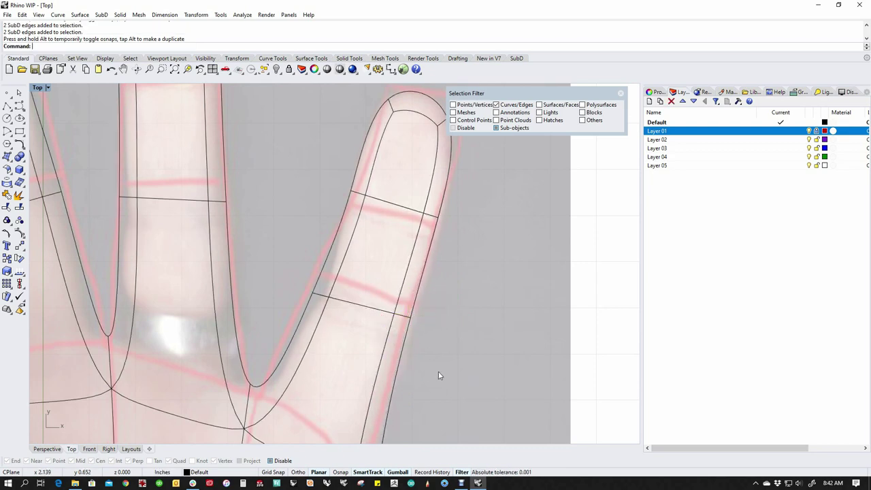
Adjust the edges on the ring-finger side of the little finger's lower joint to the picture's outline
scroll(437, 370, down, 4)
right_drag(435, 369, 442, 310)
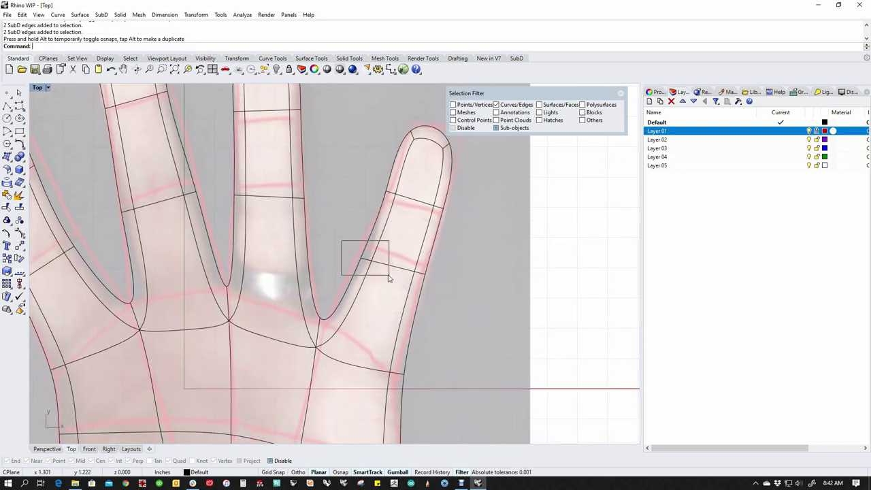
drag(389, 275, 389, 275)
drag(384, 235, 366, 257)
scroll(446, 292, down, 4)
Adjust the outer edges at the base of the little finger to the side of the palm in the picture
scroll(434, 311, up, 5)
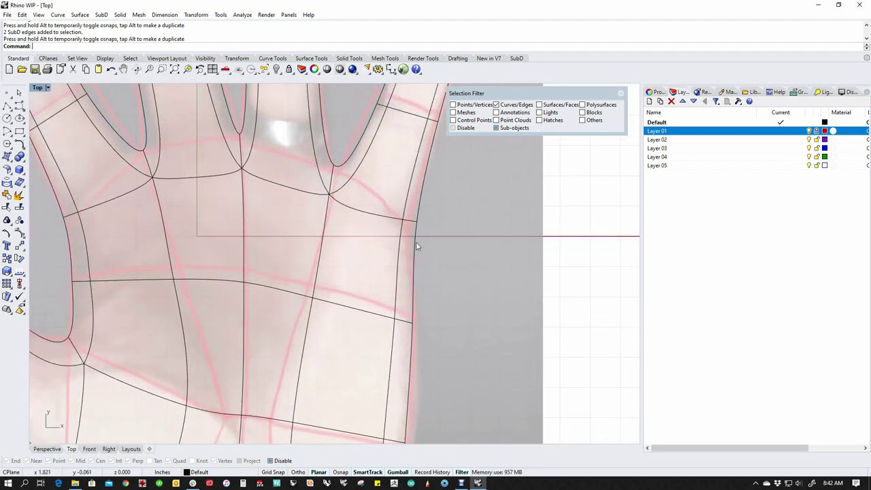
drag(402, 218, 427, 232)
drag(438, 199, 408, 225)
scroll(441, 323, down, 3)
Move the outer palm edges above the wrist outward and fit the outer wrist edges to the picture
scroll(443, 343, up, 5)
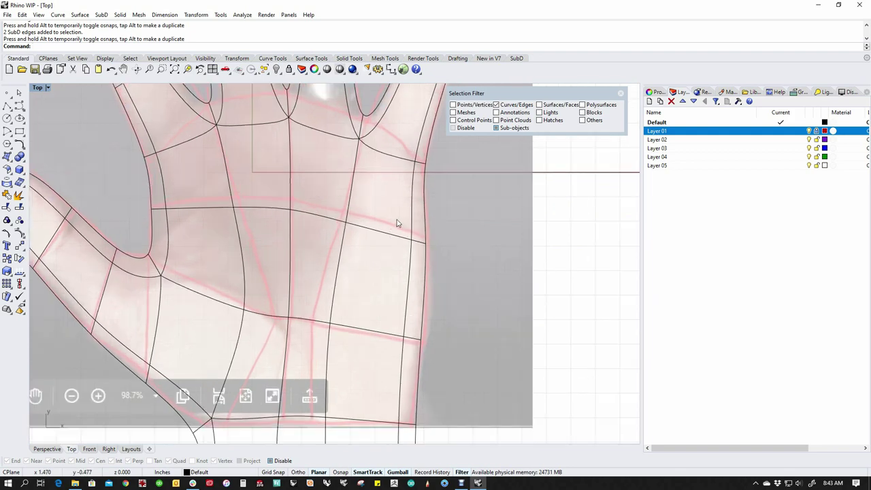
drag(395, 318, 455, 358)
drag(442, 317, 453, 300)
right_drag(460, 388, 466, 332)
click(466, 332)
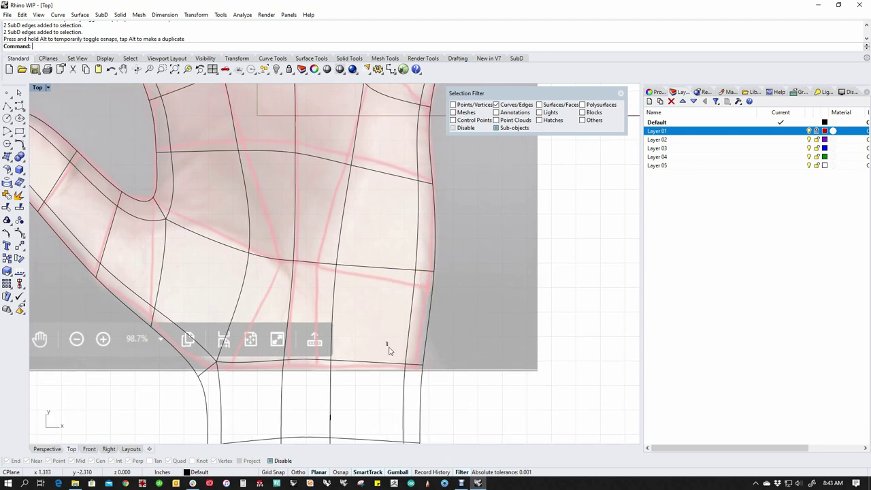
drag(388, 347, 452, 365)
click(462, 314)
Switch to the Perspective viewport in Shaded display and view the hand from above
scroll(473, 336, down, 4)
right_drag(473, 336, 376, 356)
key(ctrl+F4)
middle_click(375, 360)
click(337, 338)
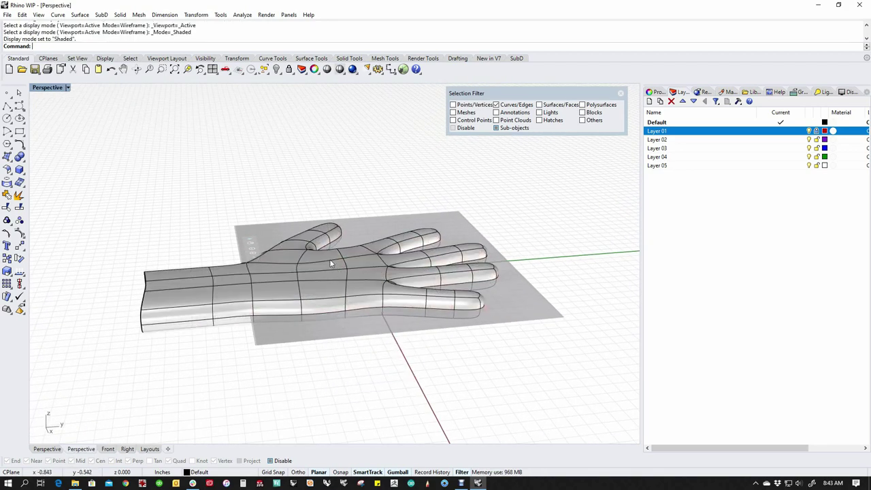
mouse_move(332, 264)
right_down()
mouse_move(391, 331)
mouse_move(334, 272)
mouse_move(351, 293)
right_up()
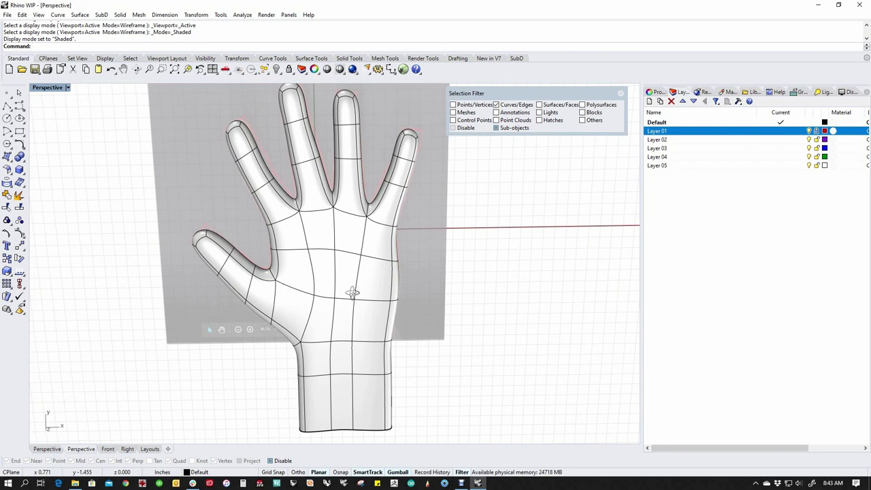
Limit selection to faces and raise the row of four palm faces just below the fingers slightly
scroll(345, 272, up, 3)
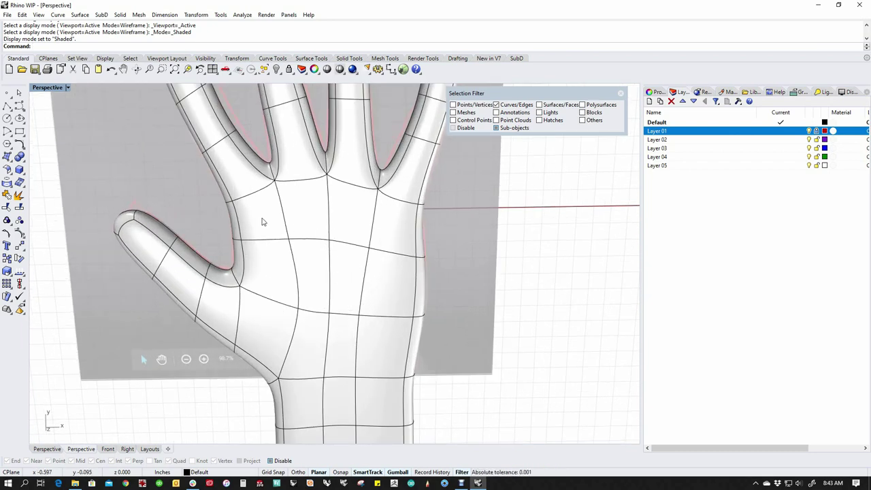
key(Return)
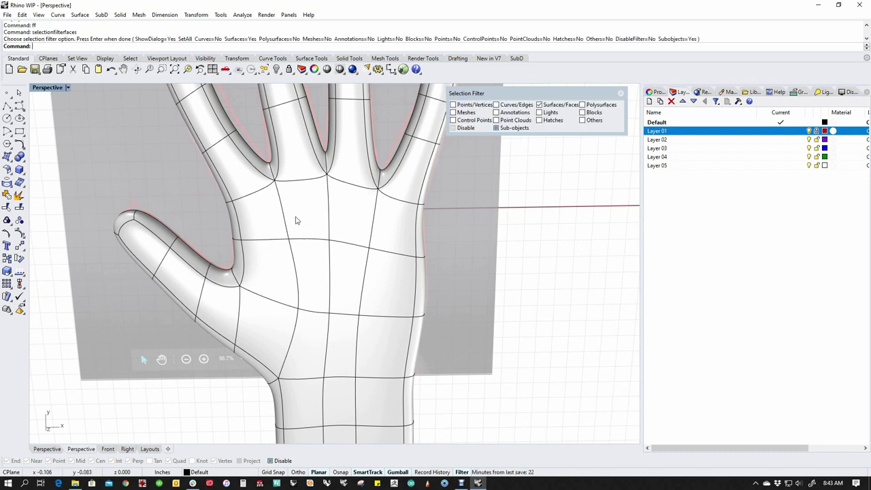
click(259, 220)
click(313, 218)
click(400, 233)
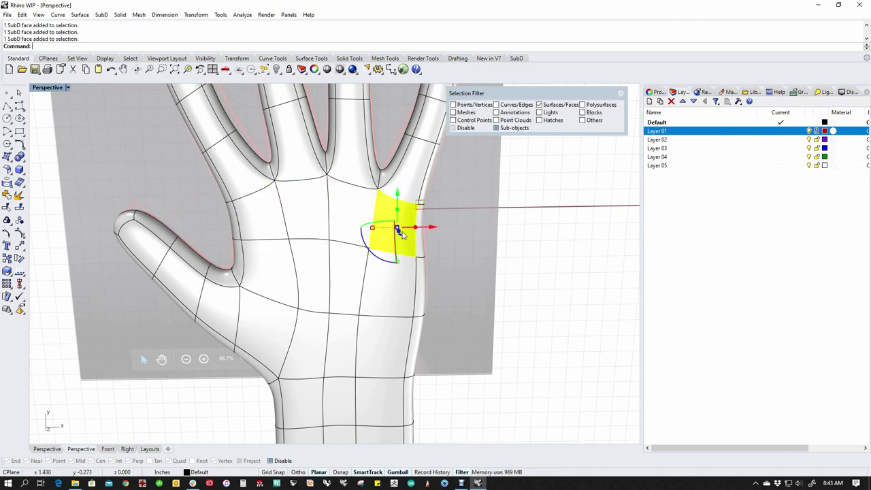
shift+click(351, 227)
shift+click(265, 217)
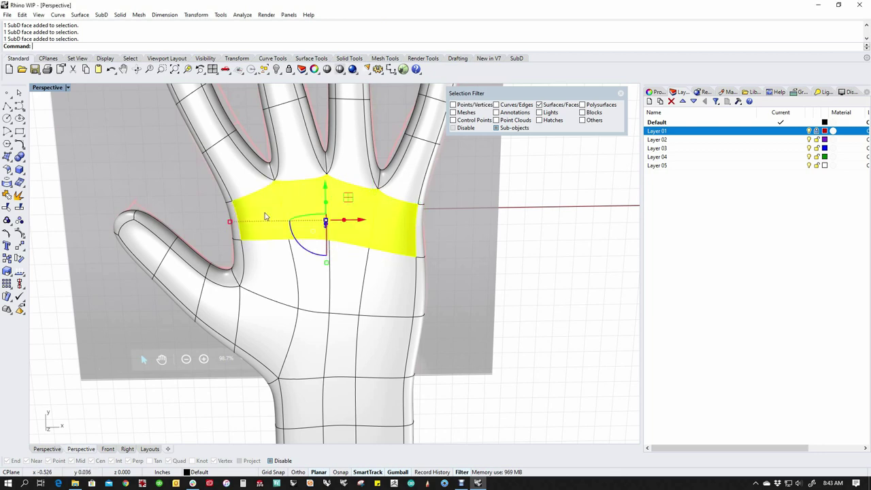
right_drag(352, 287, 345, 231)
mouse_move(335, 188)
mouse_down()
mouse_move(335, 153)
mouse_move(333, 184)
mouse_up()
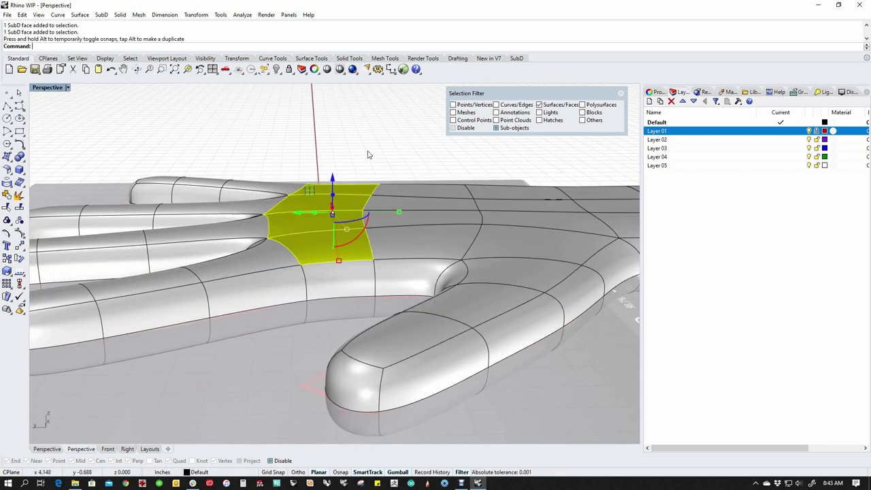
click(391, 168)
Select the central palm faces between the upper palm row and the wrist and lower them to hollow the palm
right_drag(417, 206, 343, 301)
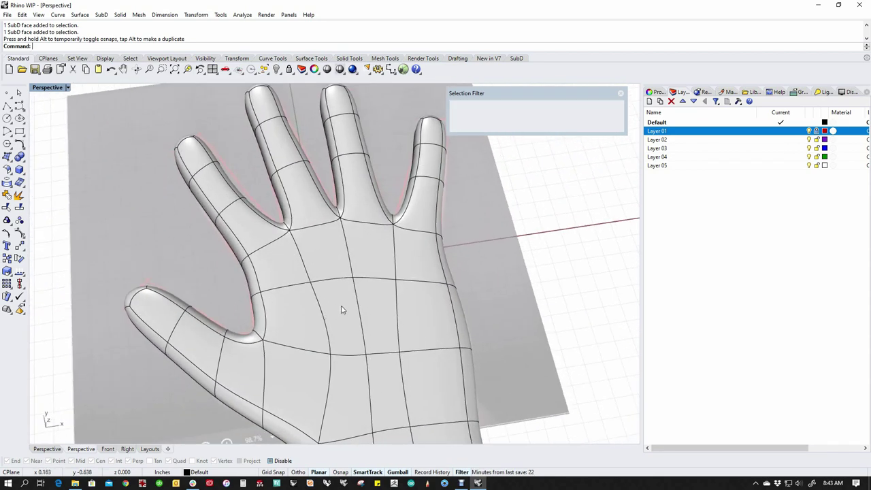
click(342, 306)
click(373, 310)
shift+click(380, 342)
shift+right_drag(382, 373, 425, 245)
shift+click(389, 289)
shift+click(350, 305)
scroll(346, 262, up, 4)
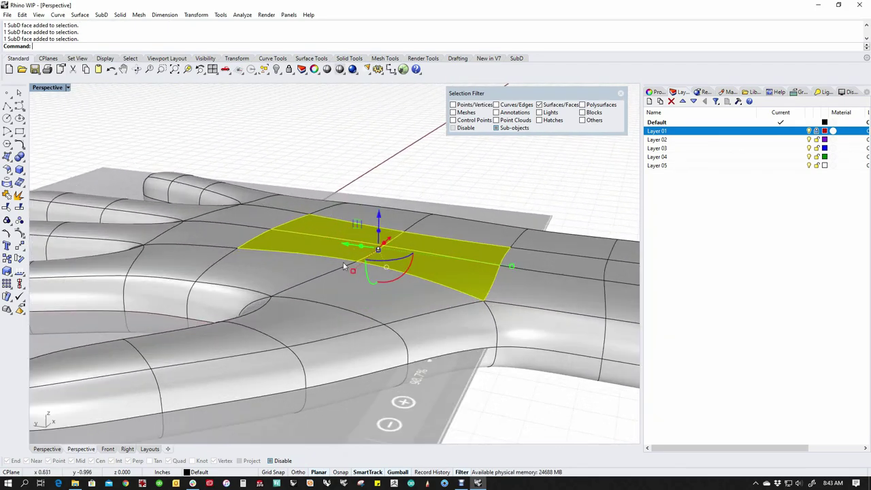
right_drag(346, 263, 373, 241)
mouse_move(379, 217)
mouse_down()
mouse_move(379, 205)
mouse_move(379, 225)
mouse_up()
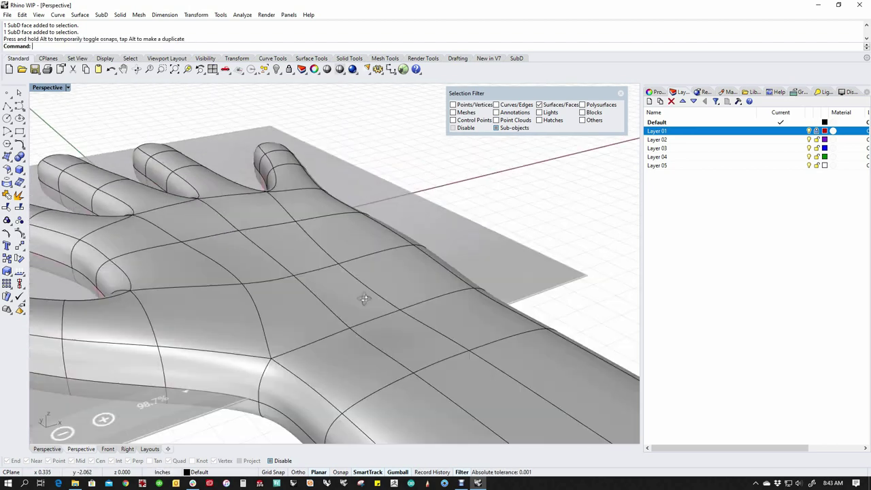
Push a single palm face downward to deepen the hollow
scroll(334, 293, up, 3)
right_drag(274, 291, 336, 279)
click(343, 297)
drag(330, 261, 319, 276)
key(Escape)
Limit selection to edges and raise the three lengthwise edges along the little-finger side of the palm
right_drag(229, 246, 410, 312)
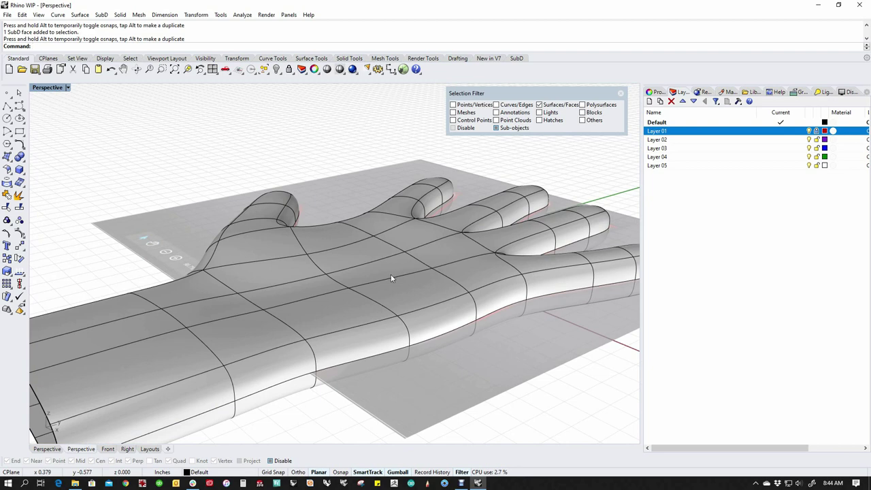
text(ee)
key(Return)
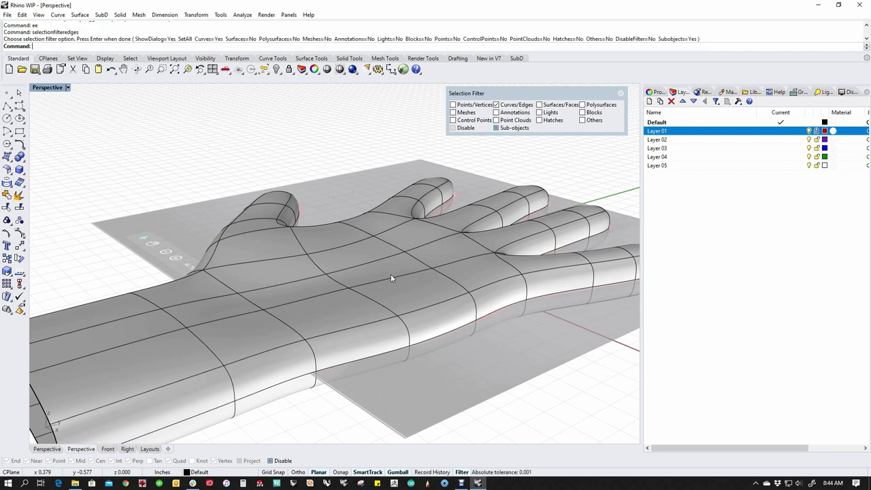
click(366, 327)
shift+click(442, 304)
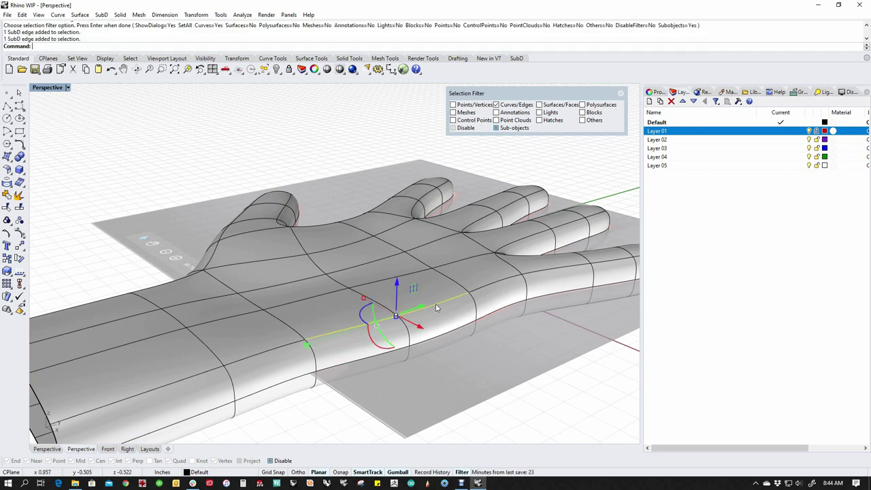
shift+click(482, 295)
right_drag(456, 299, 455, 304)
drag(430, 270, 430, 249)
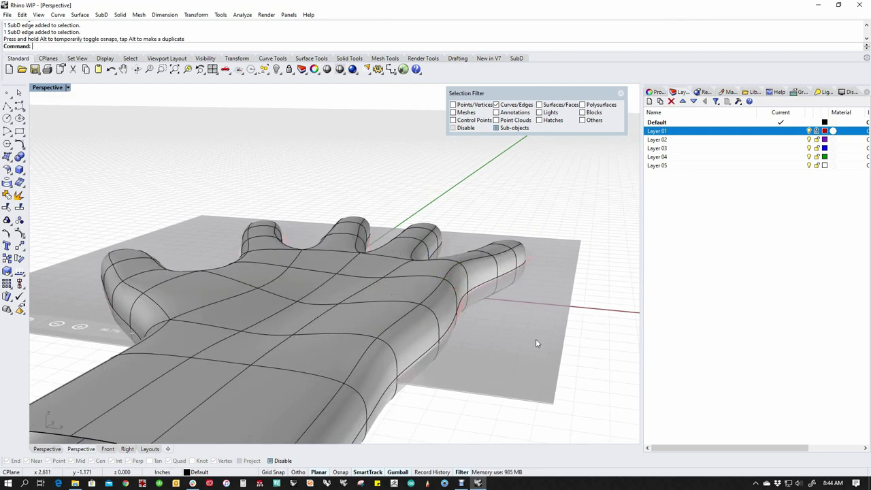
Limit selection to vertices and lower the palm-side vertices near the wrist and at the base of the little finger
right_drag(536, 339, 441, 332)
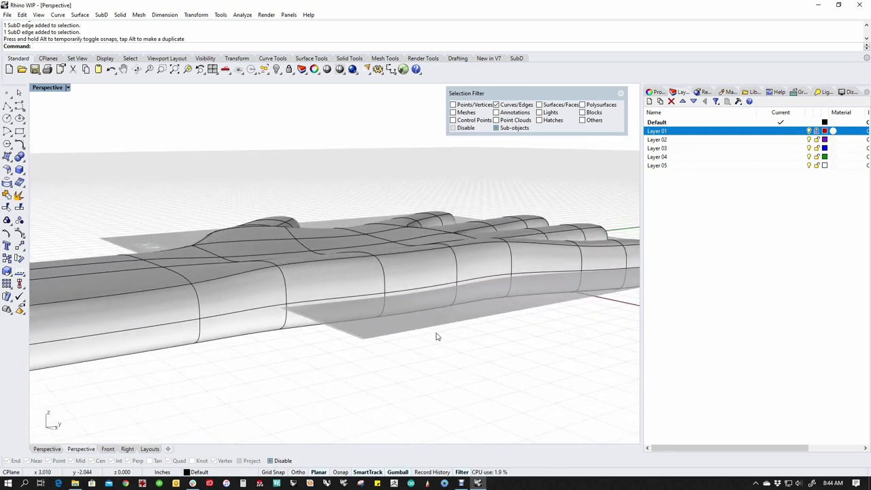
text(v)
key(Return)
click(279, 270)
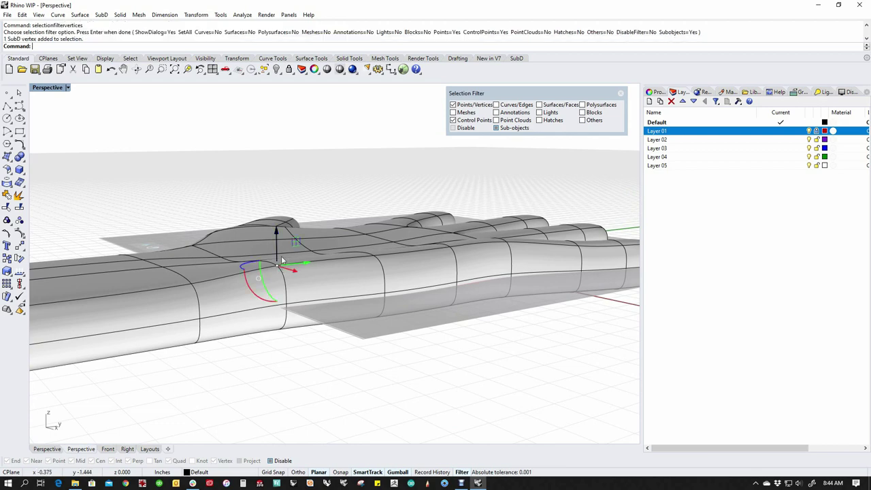
mouse_move(278, 270)
mouse_down()
mouse_move(278, 234)
mouse_move(276, 273)
mouse_up()
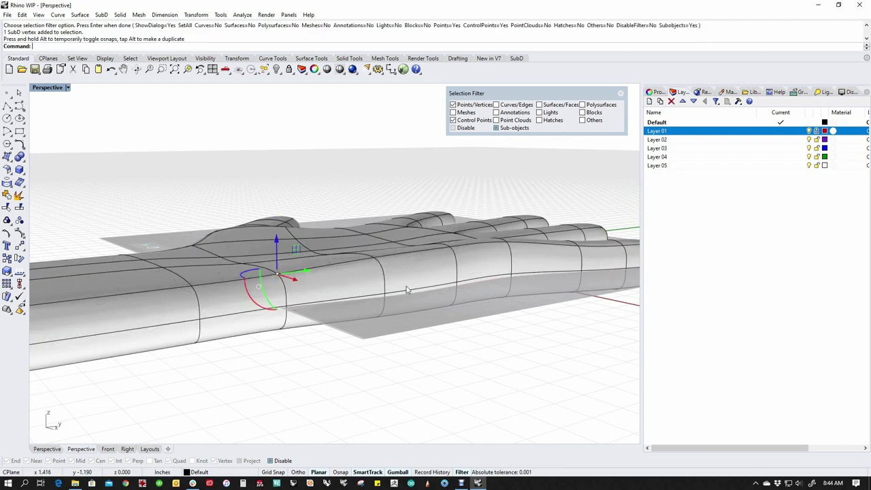
right_drag(407, 288, 475, 298)
click(561, 256)
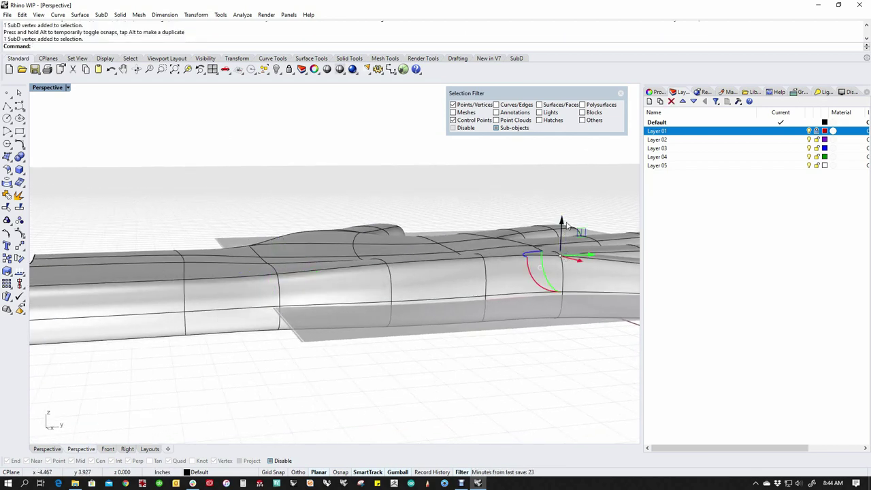
drag(566, 225, 567, 235)
click(385, 347)
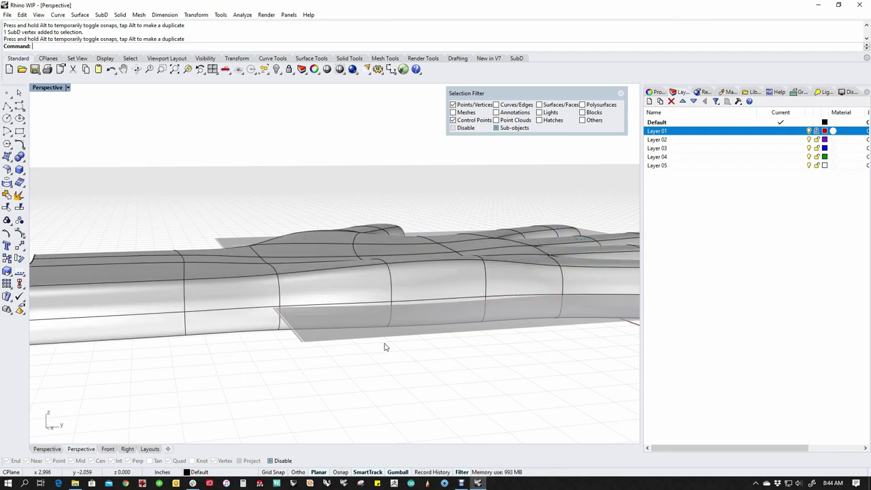
Limit selection to edges again and pick an edge along the little-finger side of the palm
right_drag(385, 347, 450, 308)
key(F3)
click(442, 298)
mouse_move(454, 262)
mouse_down()
mouse_move(454, 245)
mouse_move(454, 260)
mouse_up()
right_drag(306, 207, 311, 235)
shift+right_drag(310, 236, 347, 324)
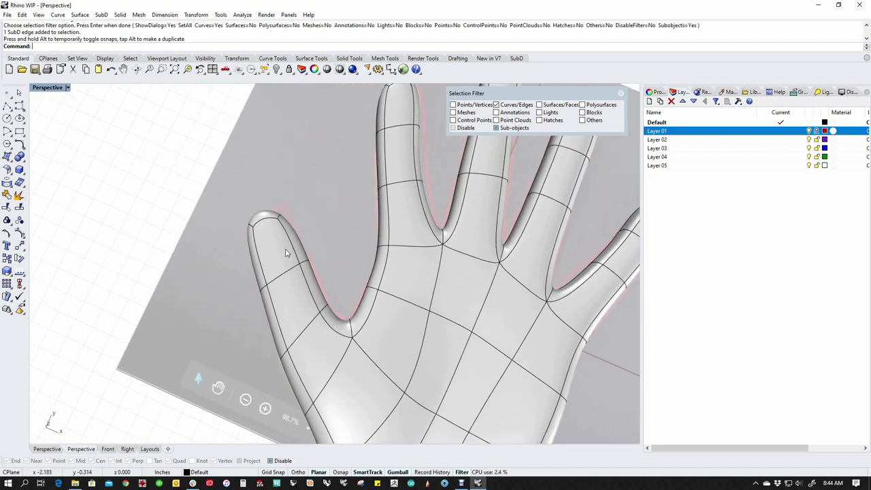
Set the viewport to the Top view in Wireframe display and bring the thumb into view
text(top)
key(Return)
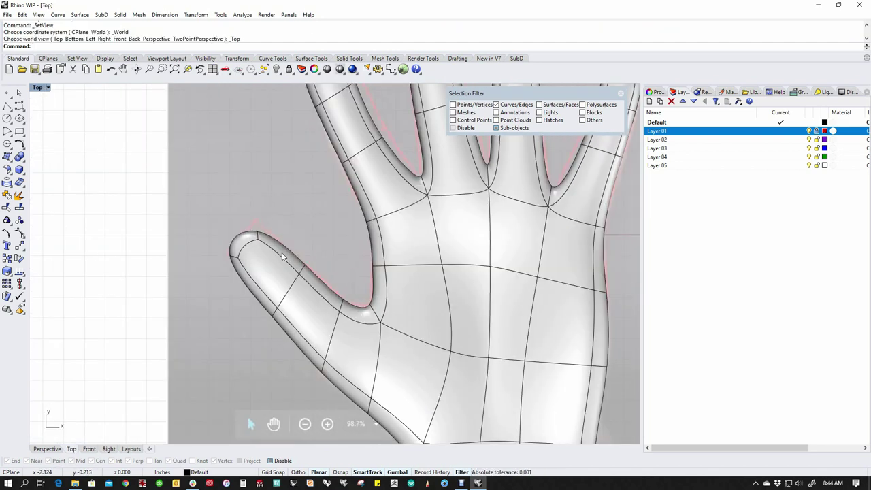
right_drag(283, 256, 260, 224)
middle_click(260, 222)
click(221, 191)
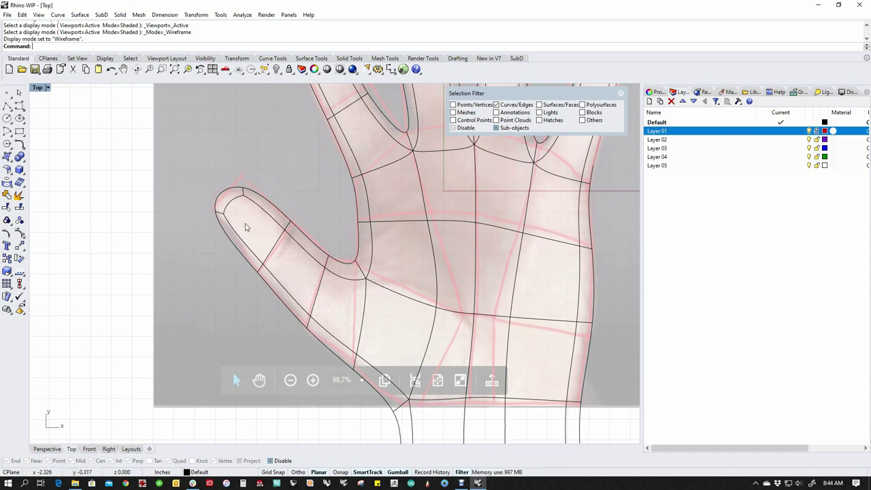
right_drag(213, 246, 267, 262)
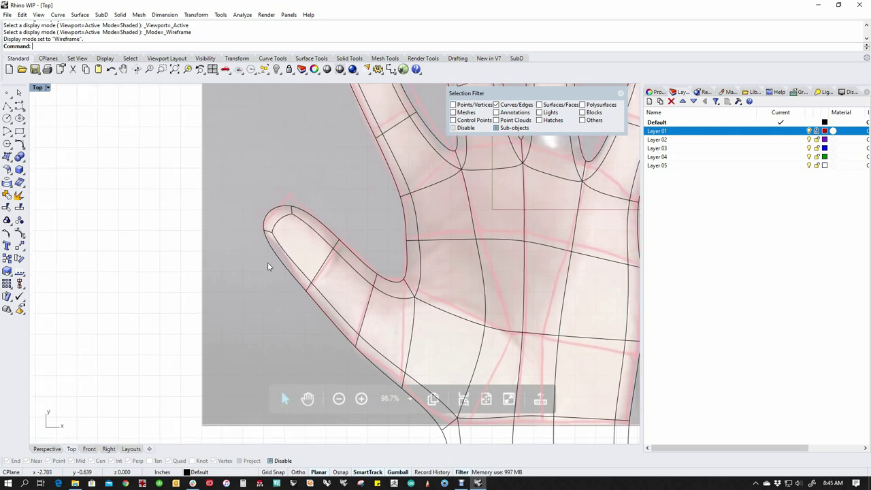
Remove the edge filter, close the Selection Filter and show the whole hand SubD's control points
click(320, 267)
scroll(218, 240, down, 3)
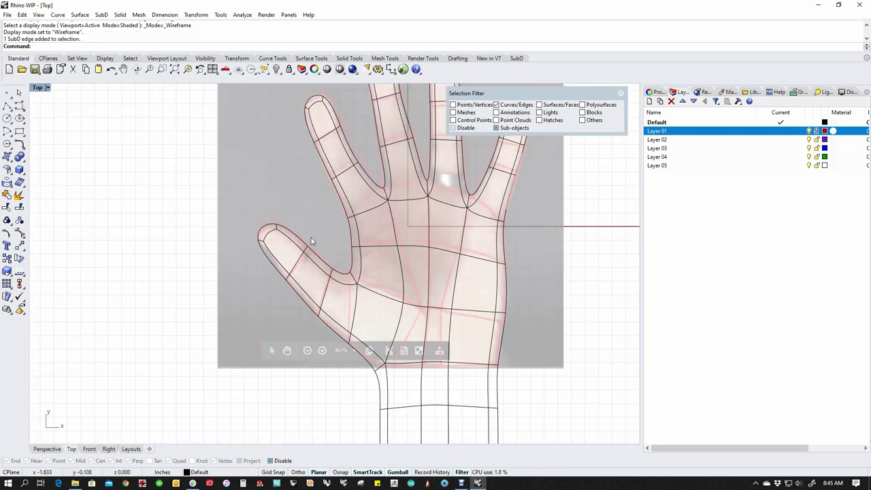
click(496, 106)
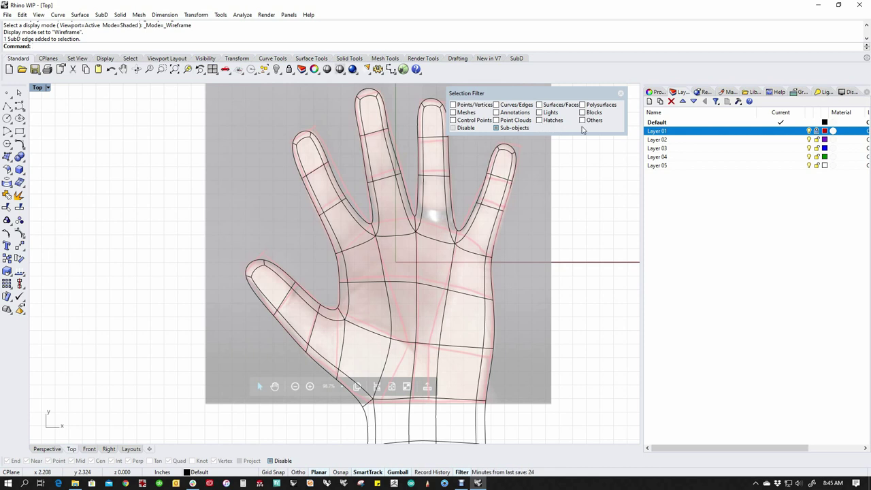
click(620, 94)
click(416, 233)
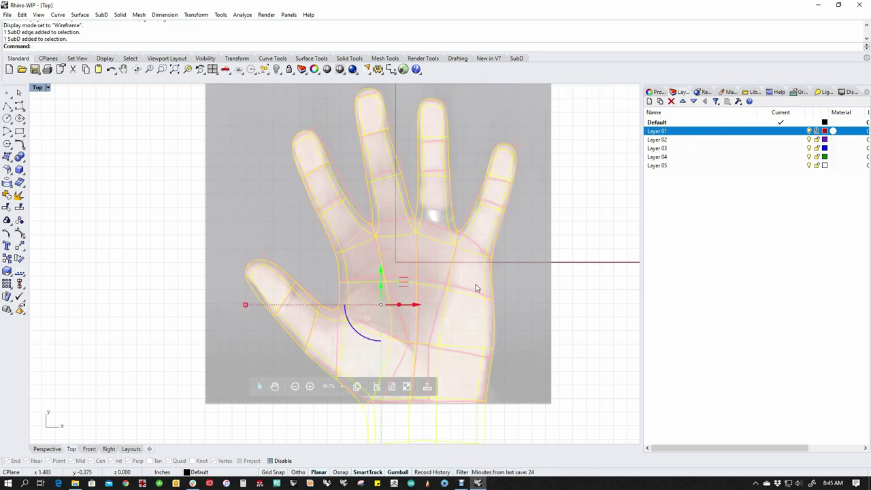
right_drag(459, 317, 433, 299)
middle_click(276, 267)
click(299, 278)
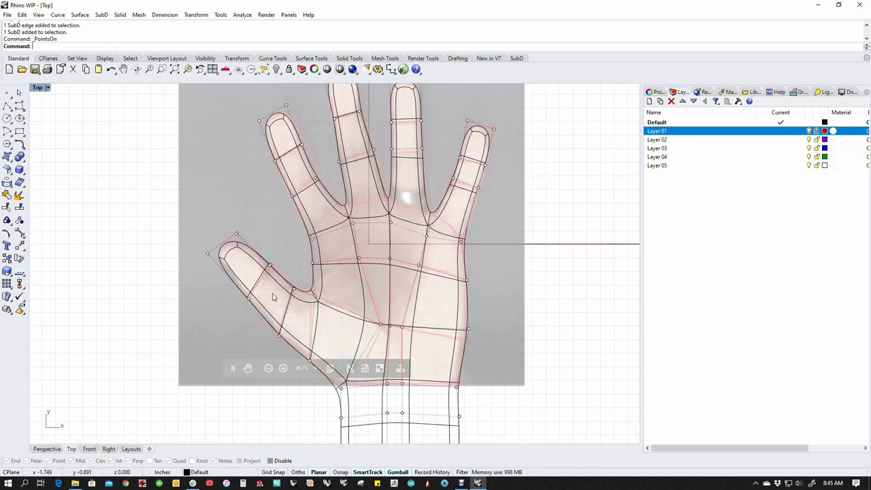
Draw a degree 3 control-point curve around the thumb tip with four points and move it off the thumb
scroll(227, 306, up, 2)
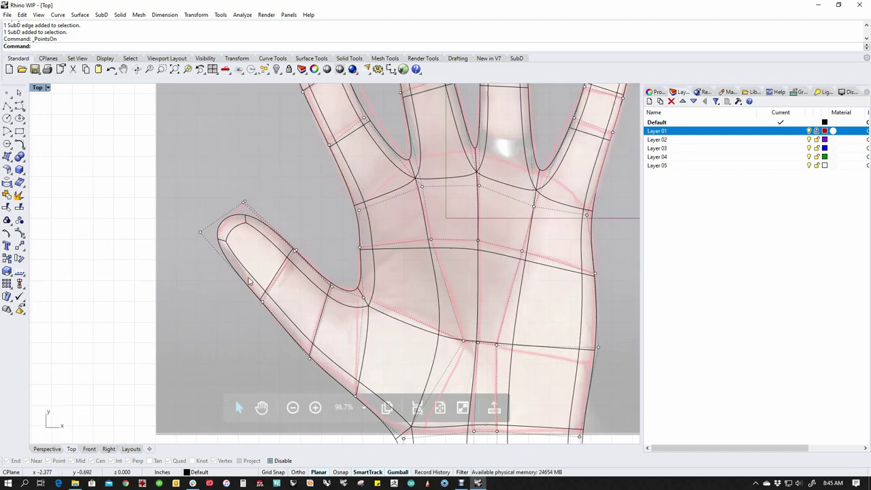
right_drag(194, 289, 278, 294)
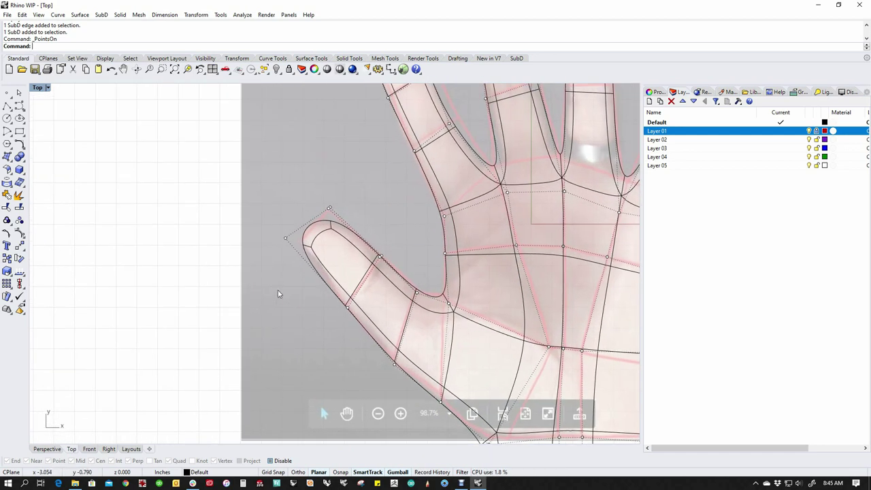
click(20, 107)
click(332, 327)
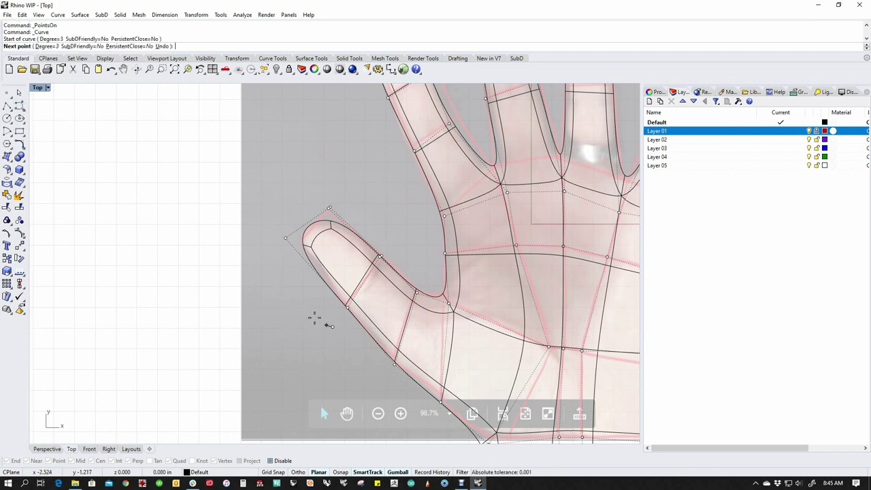
click(259, 245)
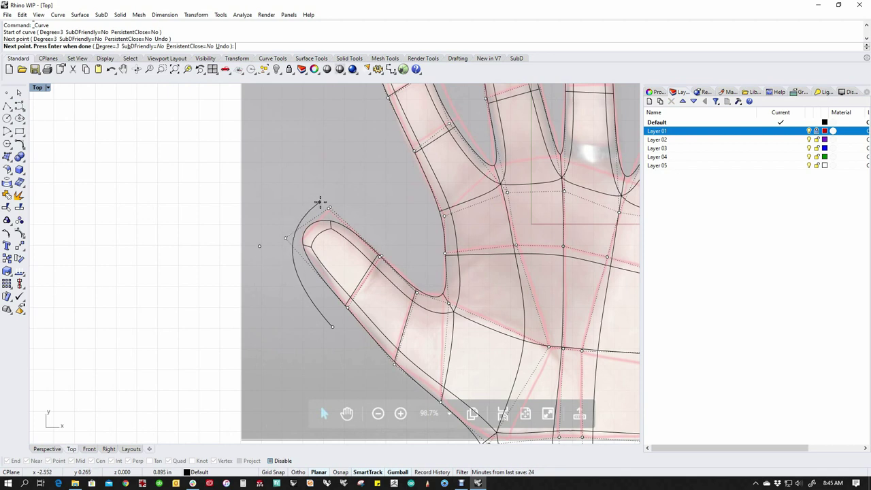
click(319, 202)
key(Return)
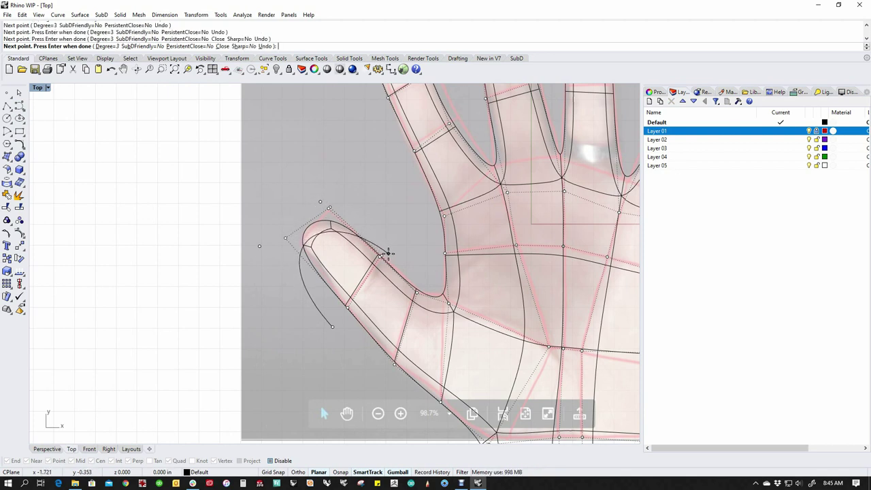
click(383, 252)
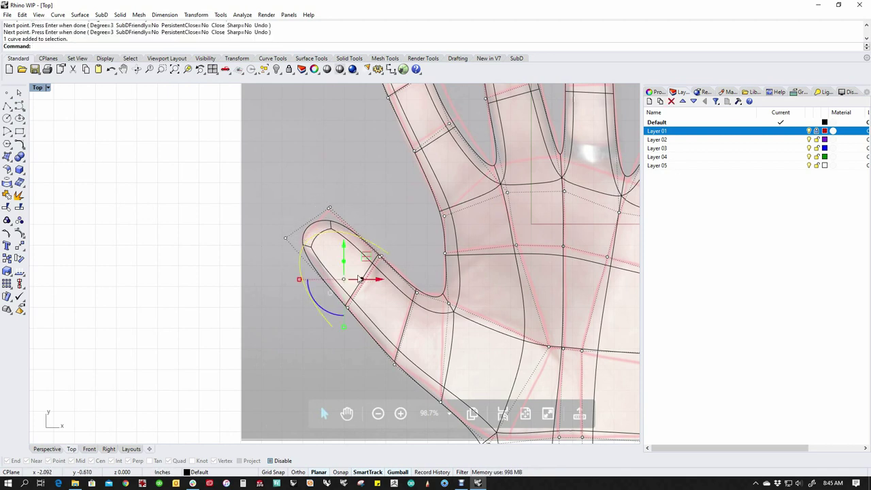
drag(365, 254, 285, 216)
Show the new curve's control points and insert an extra control point near its lower end
middle_click(269, 218)
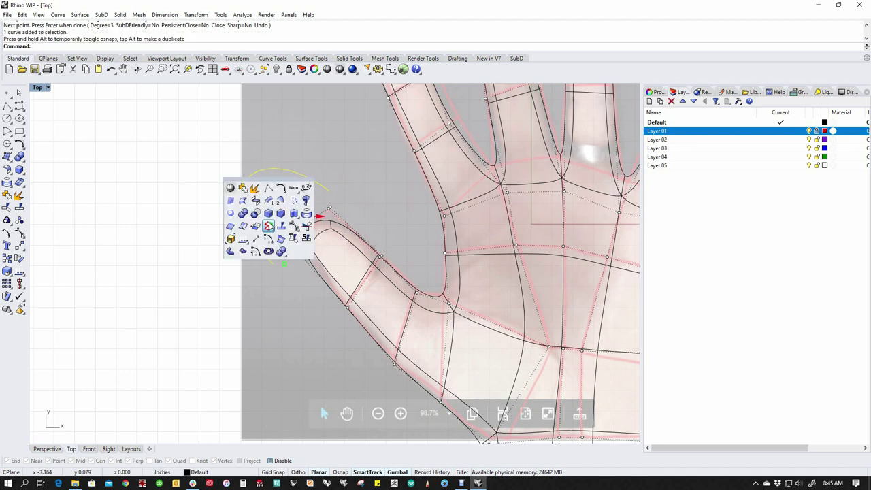
click(293, 229)
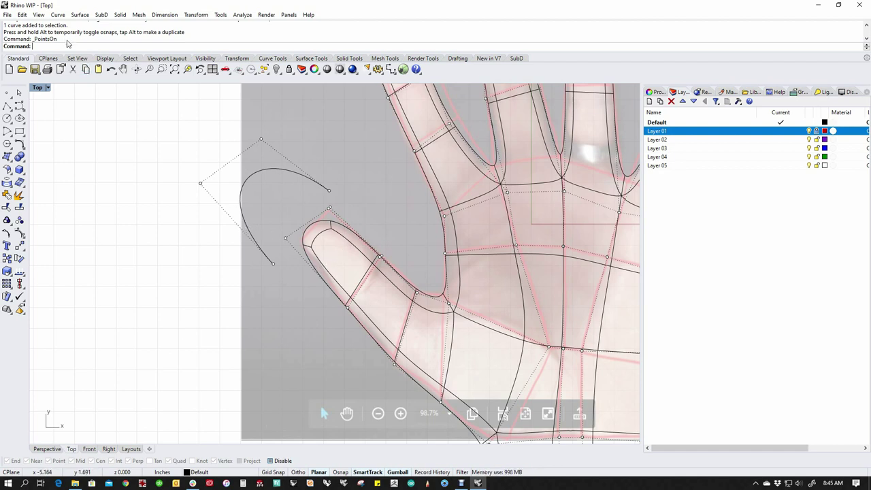
click(26, 17)
mouse_move(55, 125)
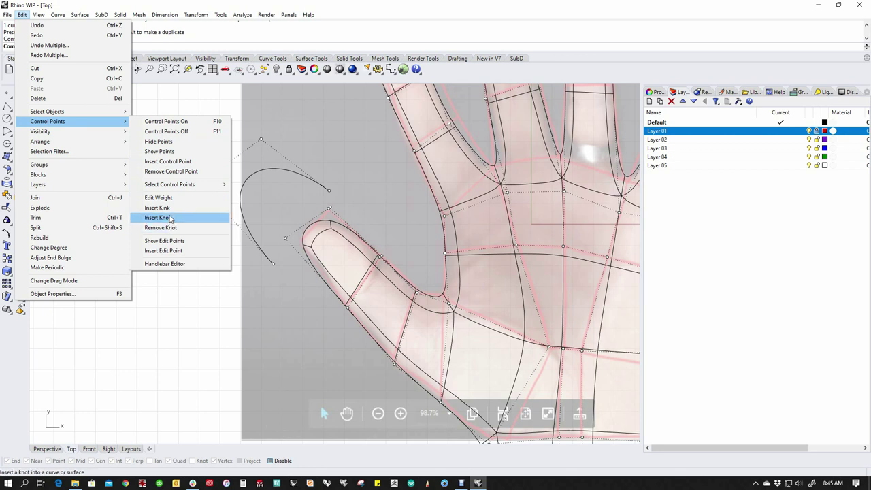
click(167, 161)
click(249, 234)
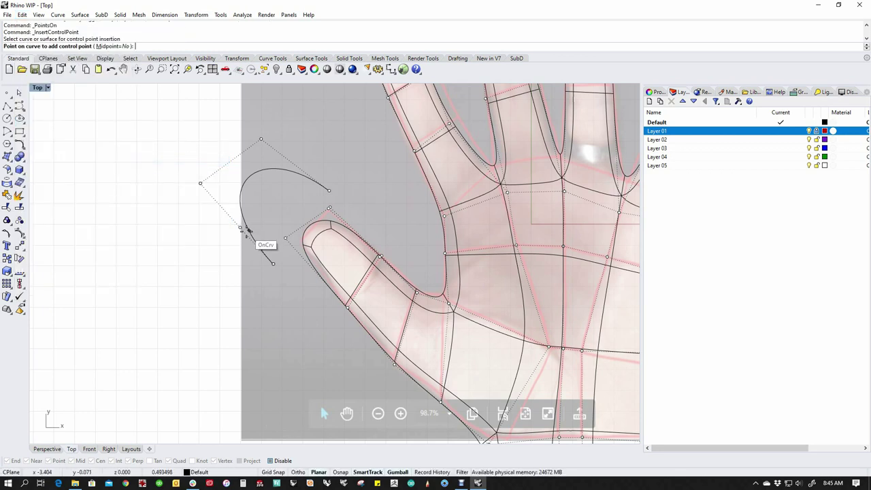
click(246, 234)
key(Return)
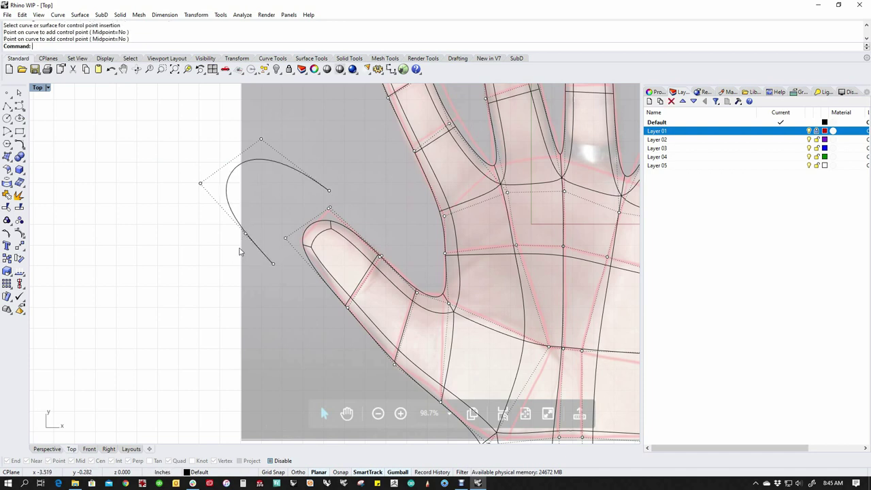
Move the curve's inserted control point inward and its outer control point farther away from the thumb
click(246, 234)
drag(246, 233, 264, 215)
click(199, 185)
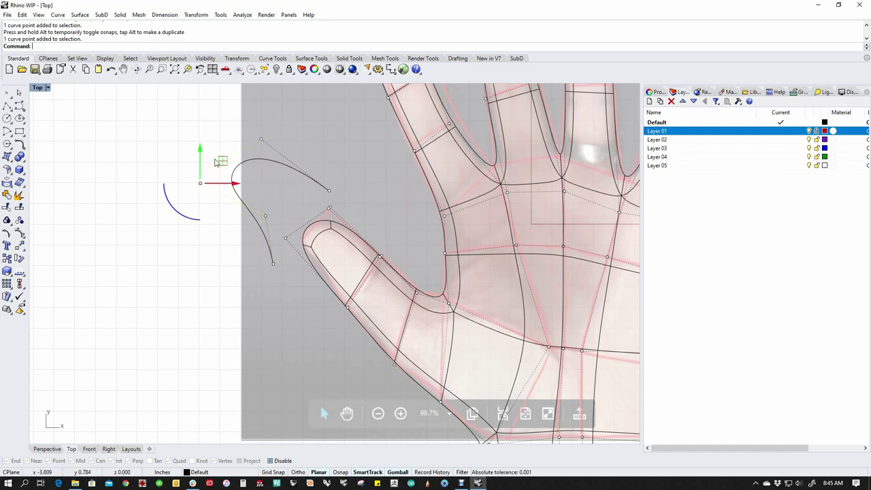
drag(215, 158, 200, 177)
click(200, 181)
click(202, 260)
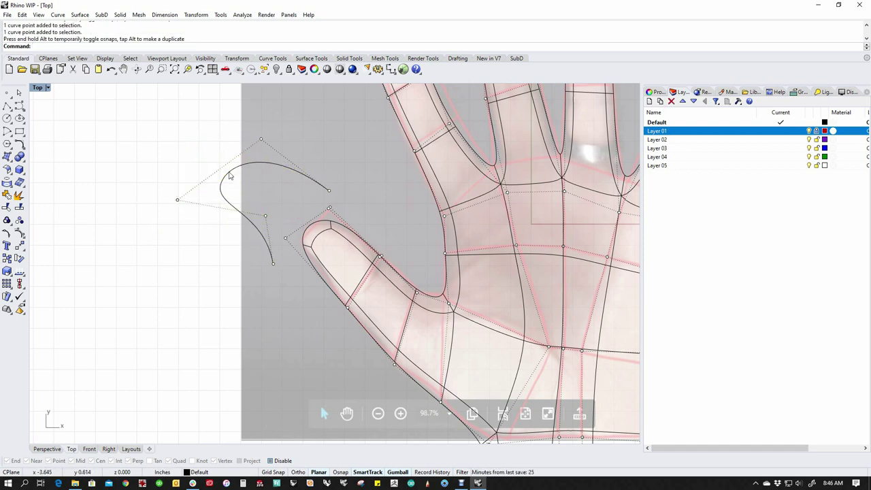
Turn off the control points and delete the sample curve beside the thumb
key(Escape)
click(229, 207)
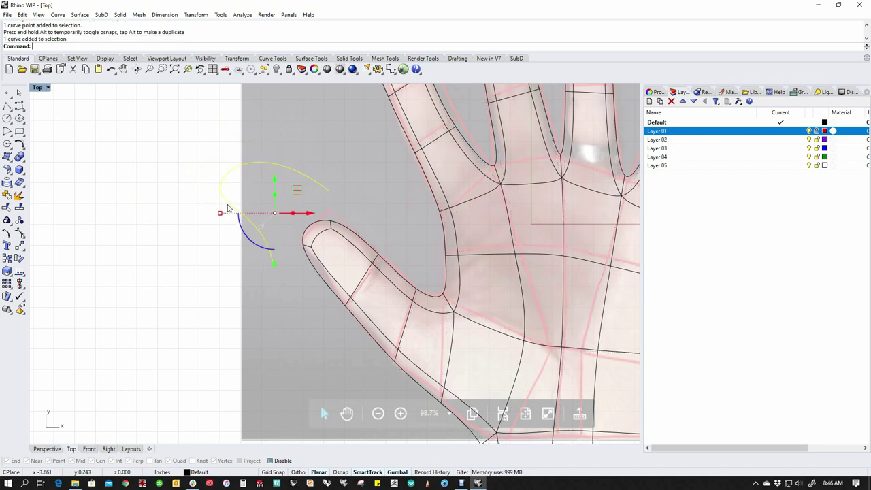
key(Delete)
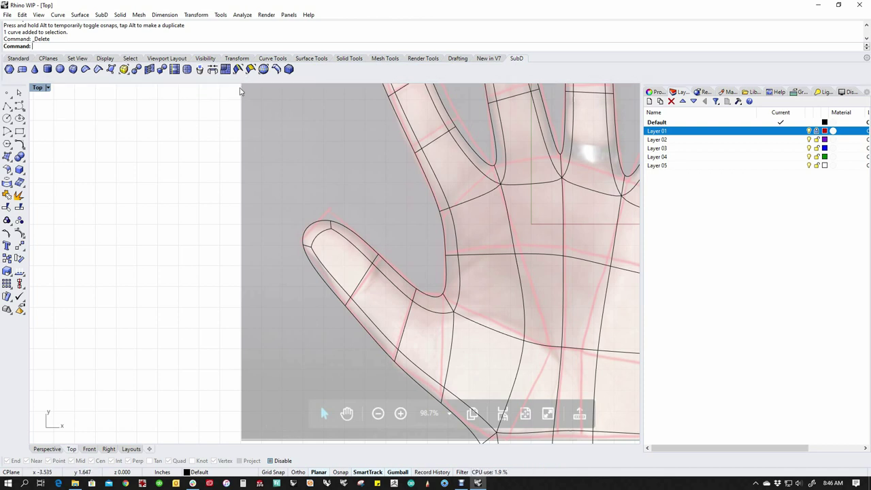
Insert a full edge loop across the thumb between its outer joint and the tip
click(276, 69)
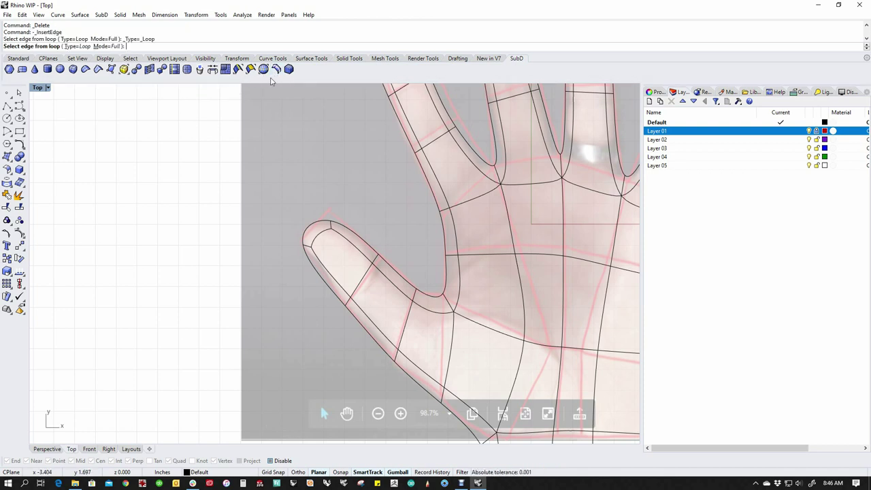
click(359, 286)
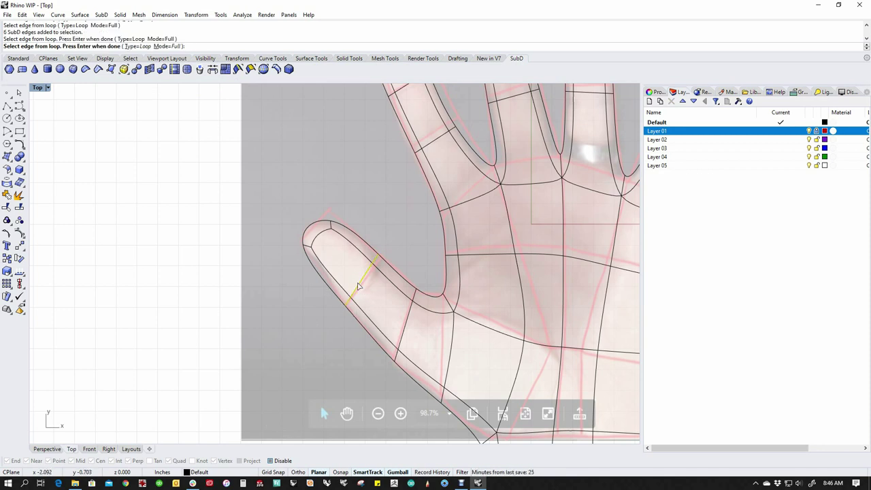
key(Return)
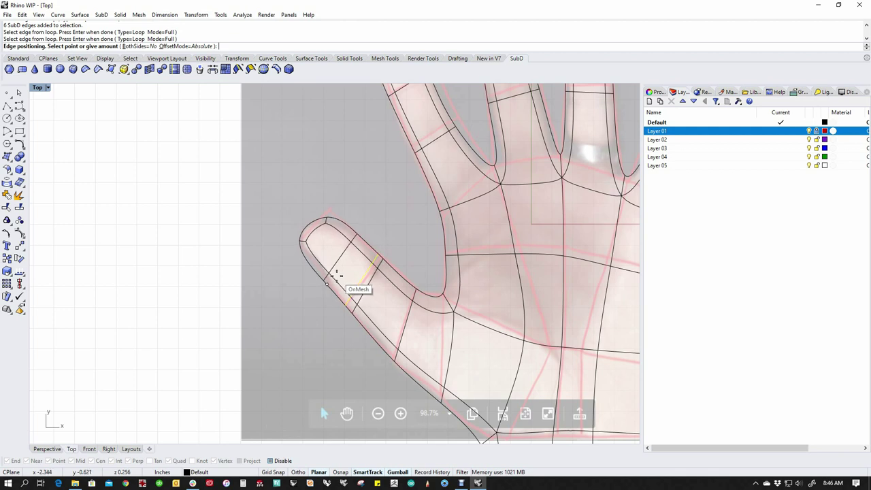
click(334, 278)
Limit selection to edges and move the new loop's outer-side edges inward to the traced thumb outline
scroll(328, 309, up, 3)
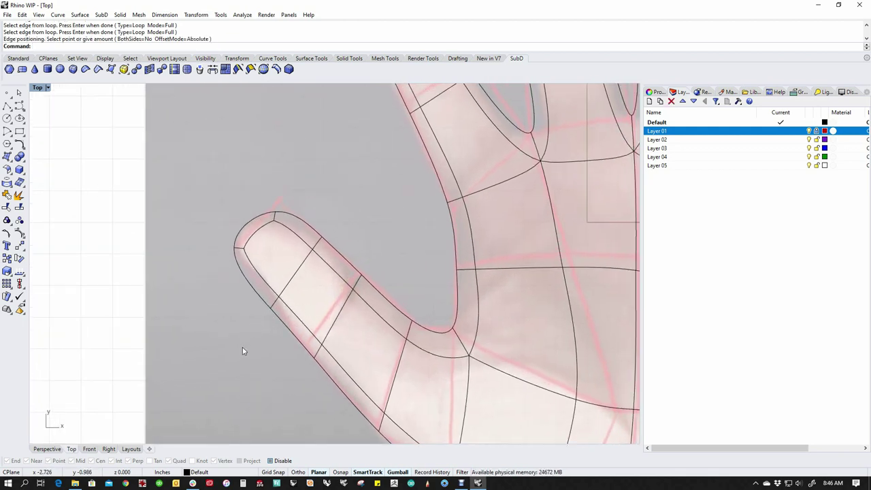
text(Es)
key(Return)
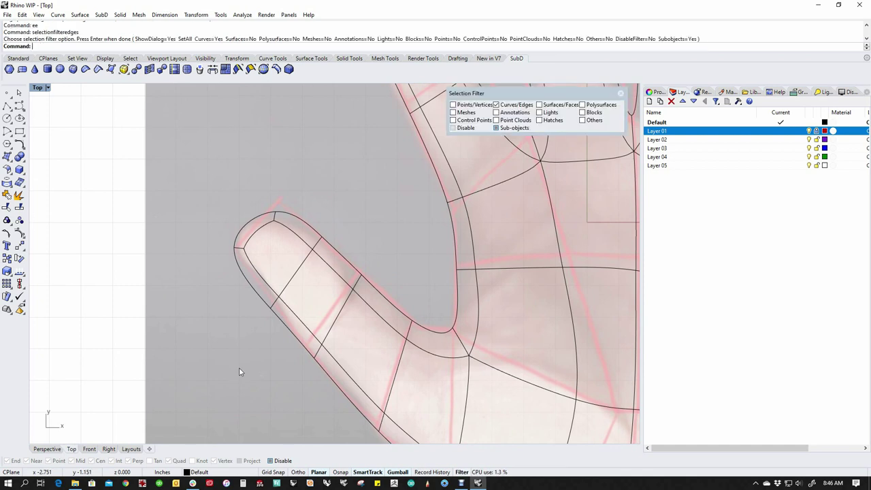
drag(233, 339, 293, 263)
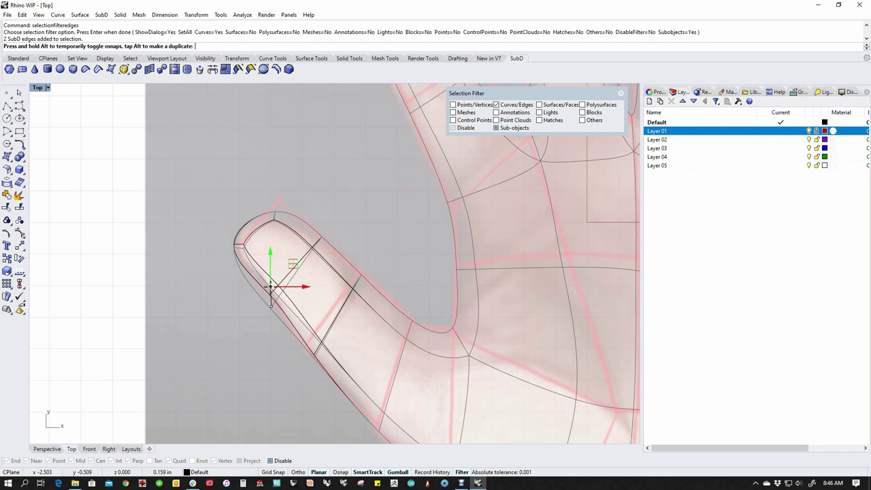
click(227, 276)
Move the edges at the thumb tip and on the new loop's inner side to follow the pictured thumb
drag(217, 225, 232, 249)
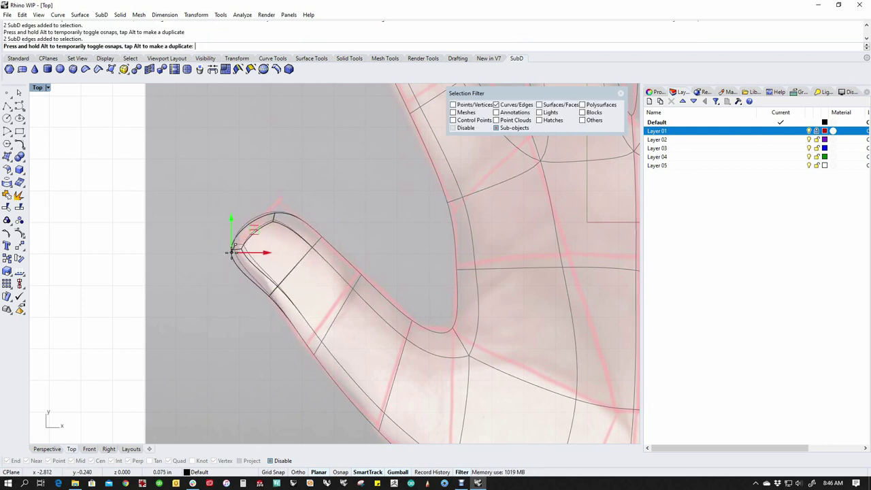
key(Escape)
drag(257, 191, 339, 275)
click(333, 200)
drag(340, 229, 321, 239)
click(386, 237)
Switch to the Perspective viewport with the construction plane on world Top and close the Selection Filter
scroll(372, 260, down, 6)
right_drag(369, 265, 296, 259)
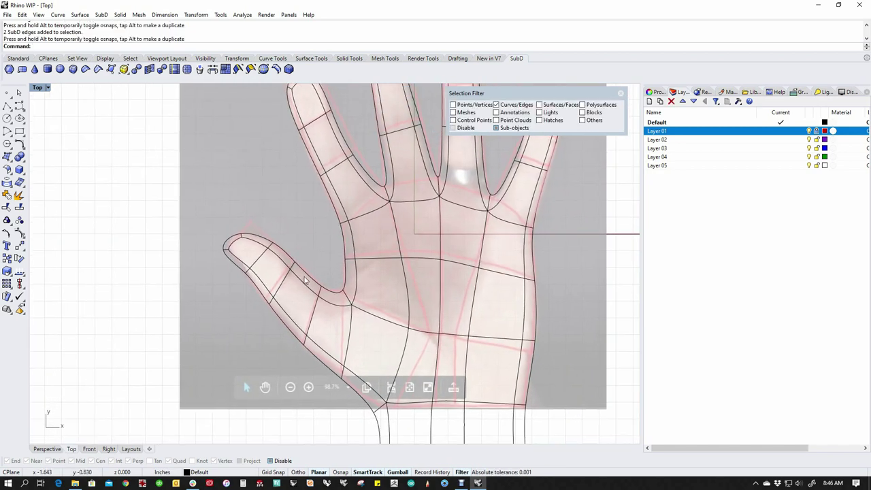
scroll(300, 260, down, 2)
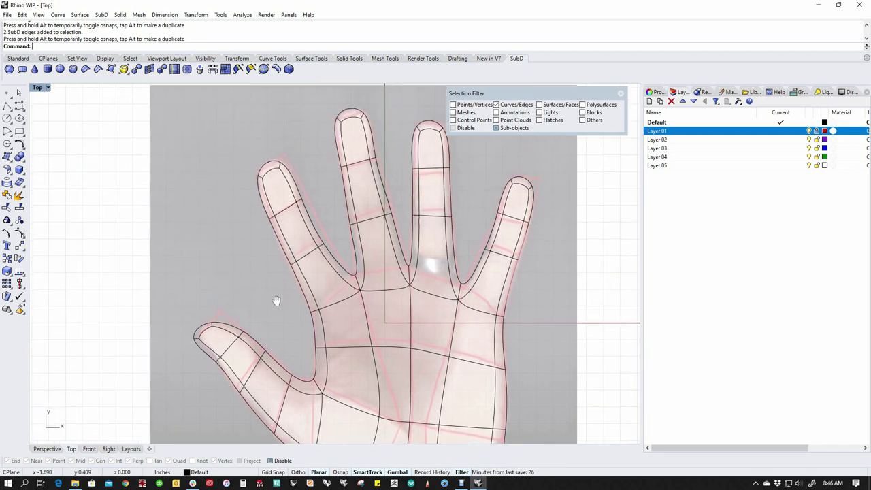
scroll(252, 272, up, 2)
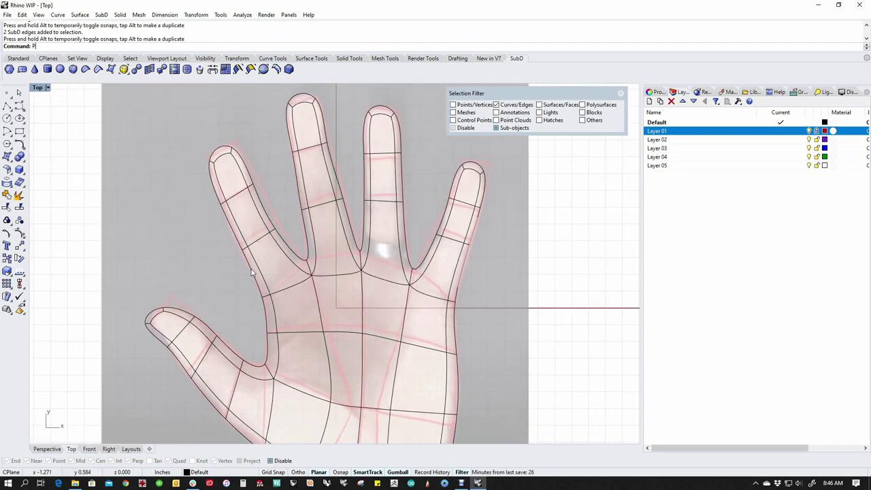
key(Return)
right_drag(279, 247, 462, 279)
scroll(521, 364, down, 4)
scroll(311, 217, up, 6)
right_drag(334, 208, 447, 289)
scroll(444, 234, up, 6)
right_drag(463, 327, 507, 262)
click(620, 93)
scroll(507, 262, up, 3)
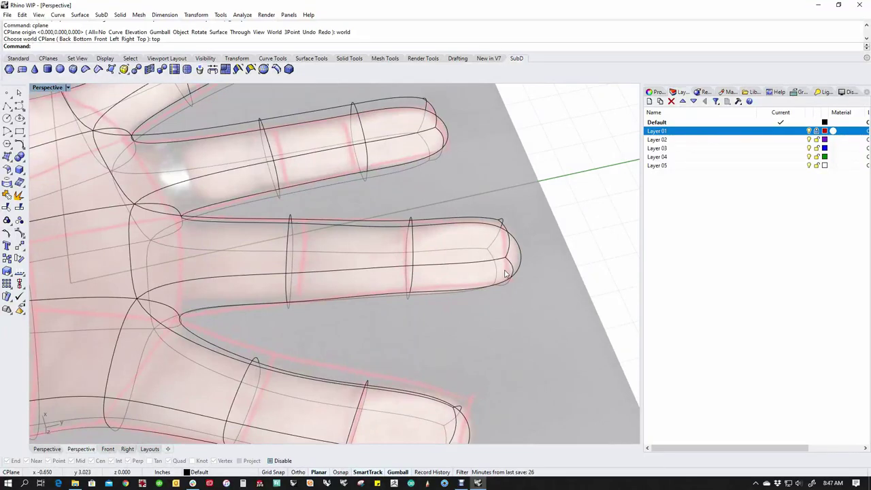
Limit selection to surfaces/faces and set the Perspective viewport's display mode to Shaded
key(Return)
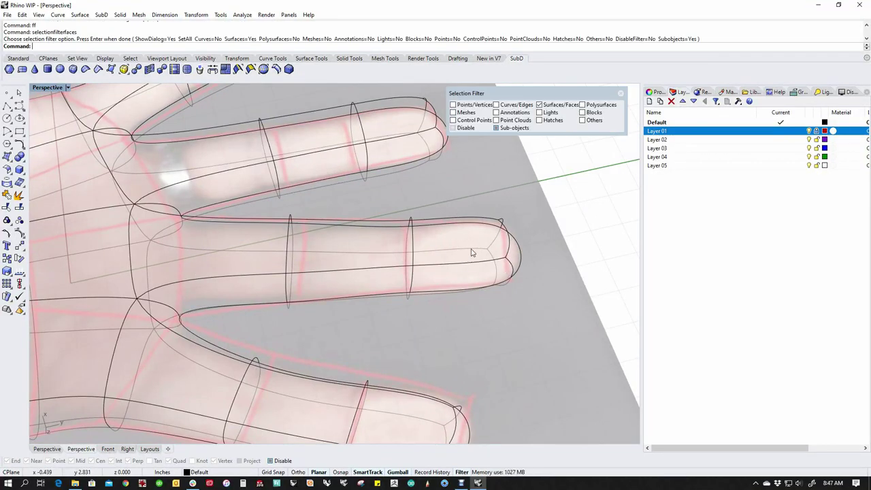
right_drag(505, 170, 447, 221)
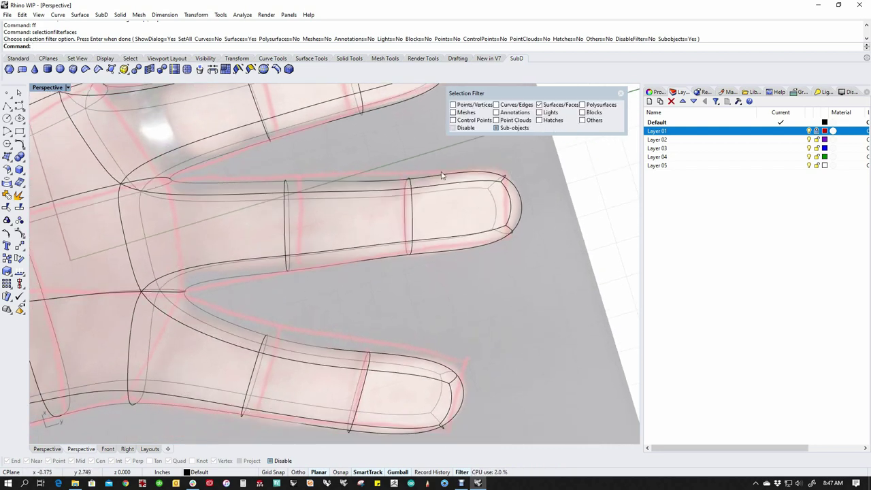
drag(474, 237, 527, 257)
click(548, 255)
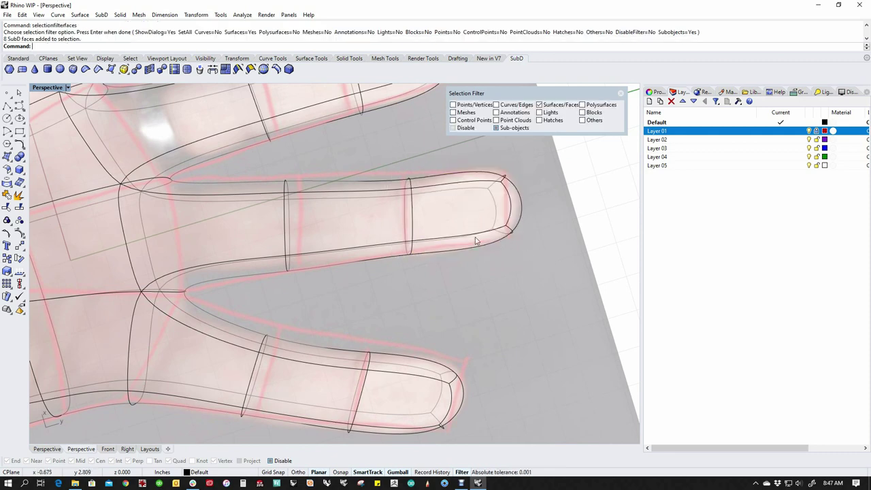
drag(396, 169, 515, 249)
scroll(513, 204, up, 5)
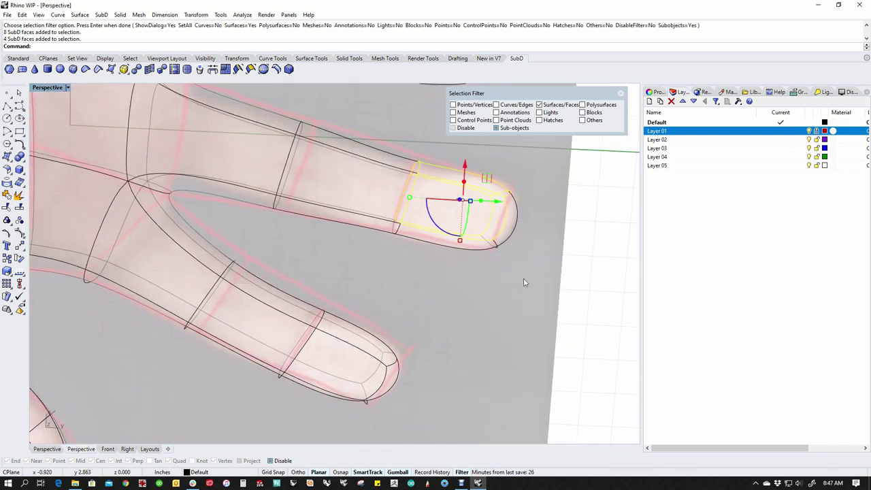
key(Escape)
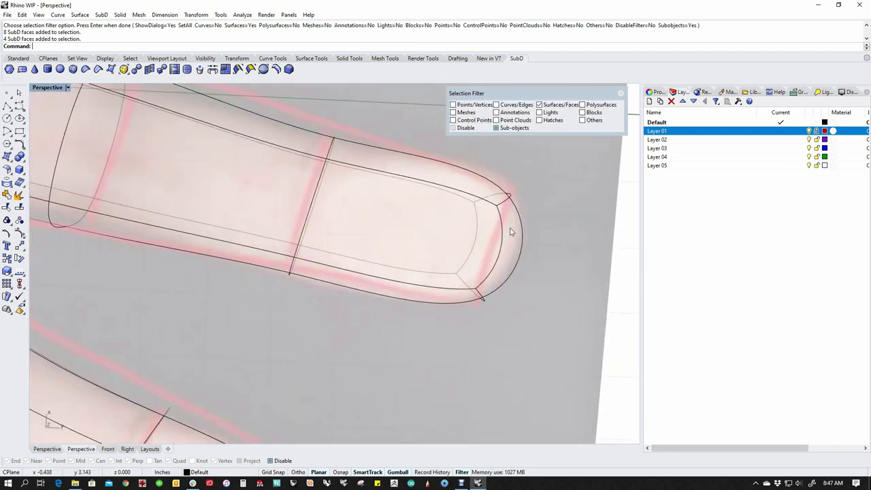
middle_click(484, 238)
click(446, 208)
Extrude the large top face at the end of the middle finger slightly outward
ctrl+shift+click(413, 300)
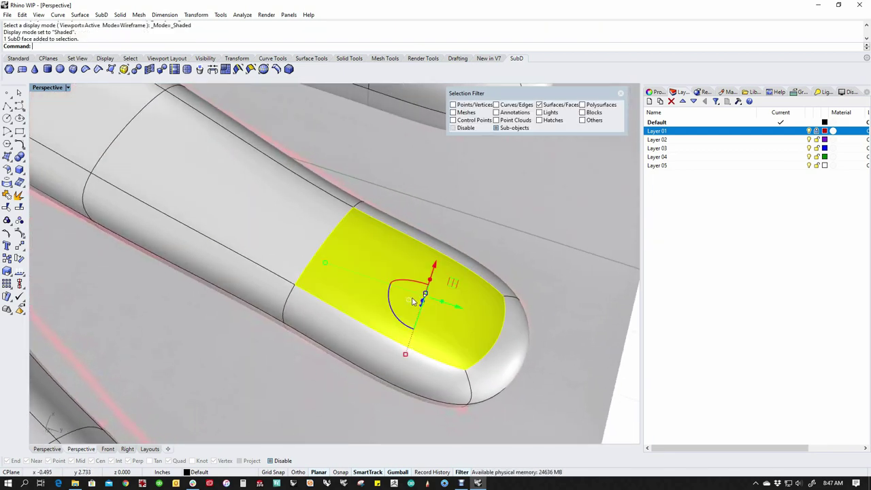
right_drag(359, 316, 245, 270)
right_drag(422, 346, 432, 276)
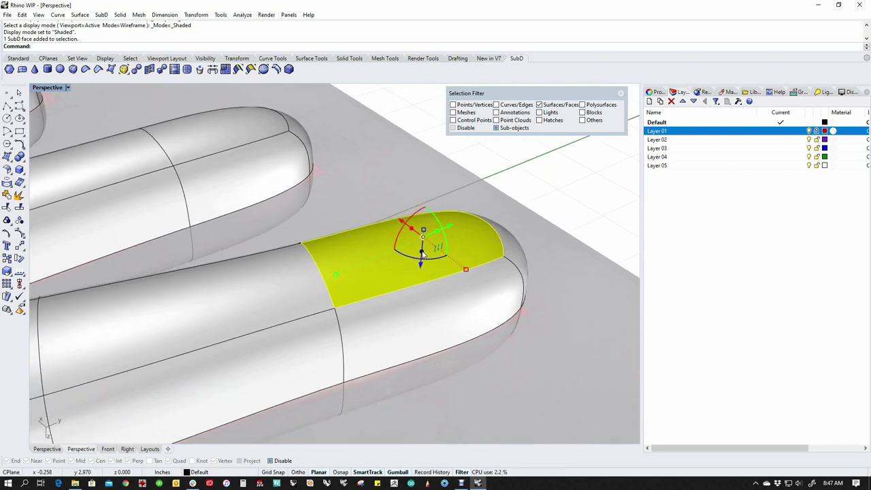
drag(422, 252, 422, 237)
right_drag(511, 320, 511, 287)
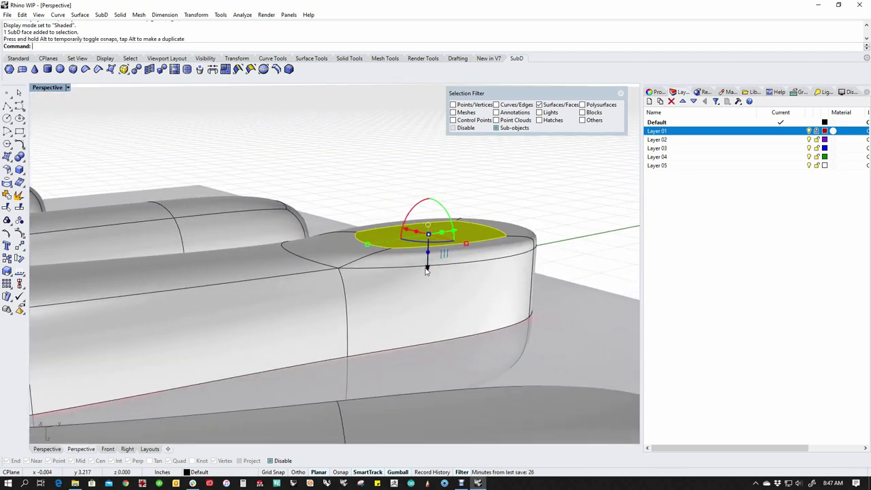
drag(427, 270, 401, 236)
click(357, 189)
Extrude the raised top face on the middle fingertip a second time to start the fingernail
right_drag(403, 163, 440, 260)
click(427, 227)
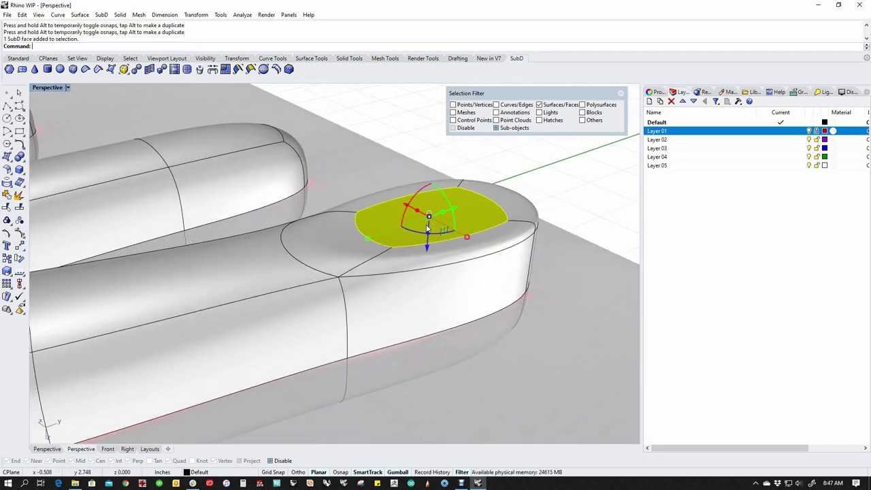
right_drag(427, 226, 474, 253)
drag(454, 246, 443, 219)
click(557, 319)
Select the central nail face and the four faces around it, and scale them down uniformly
right_drag(529, 317, 336, 251)
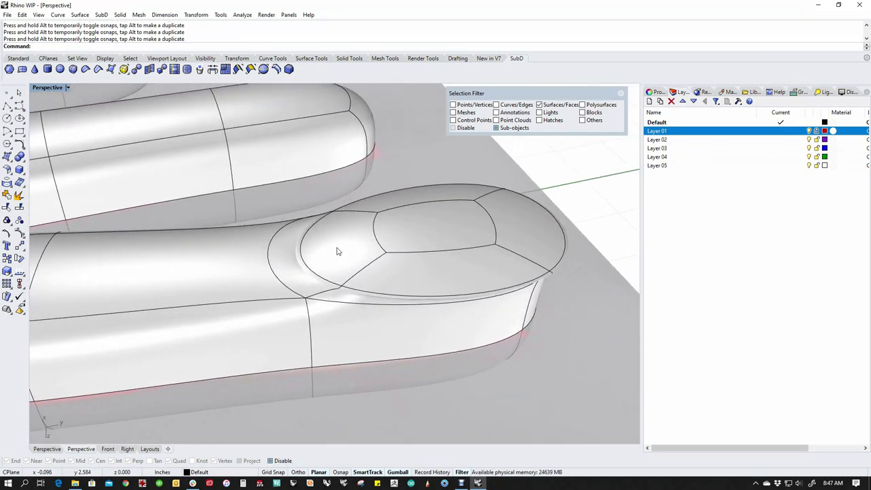
click(338, 251)
shift+click(428, 280)
shift+click(519, 244)
shift+click(454, 219)
shift+click(423, 197)
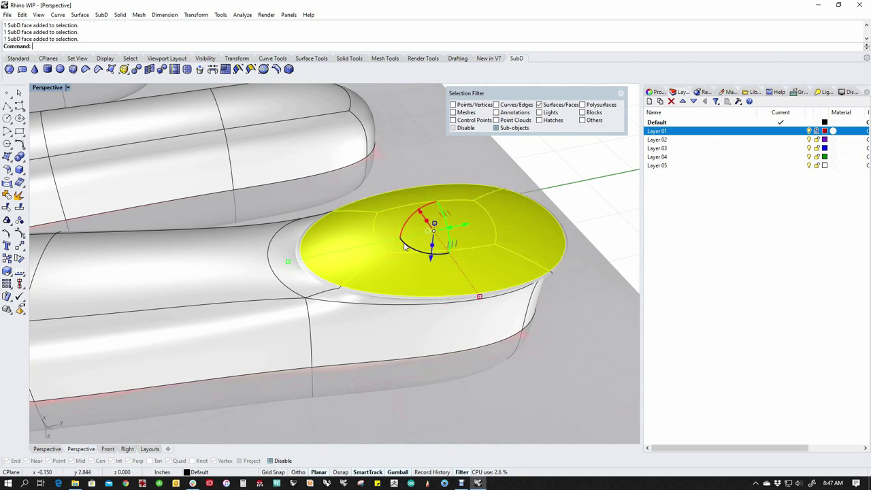
right_drag(405, 246, 402, 242)
shift+drag(482, 294, 467, 275)
Tilt the selected nail faces slightly and move them back toward the finger's base
right_drag(446, 310, 444, 274)
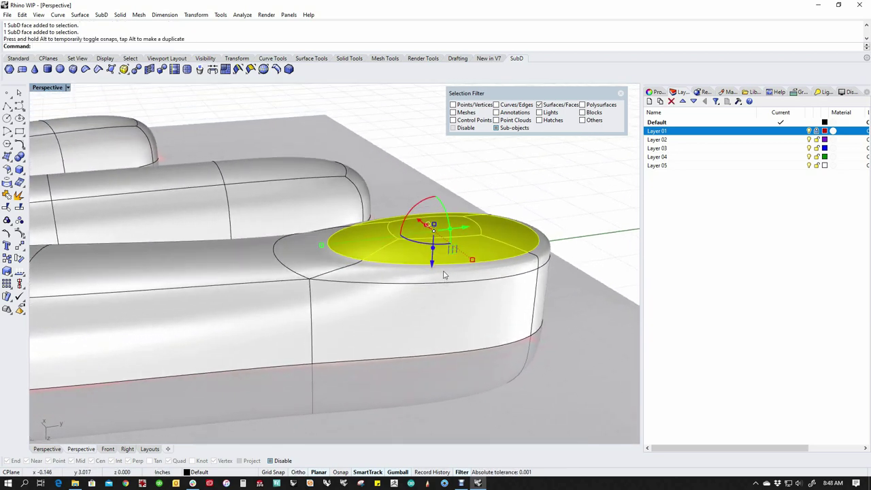
drag(423, 218, 432, 199)
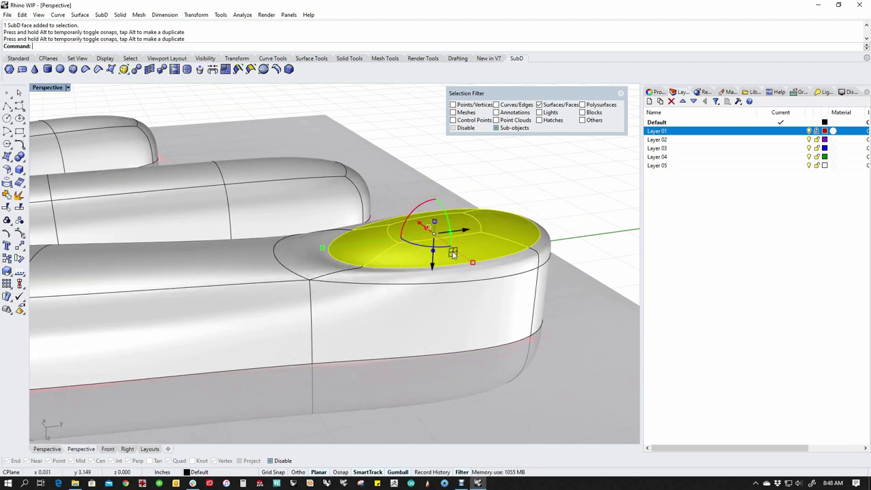
right_drag(454, 254, 499, 295)
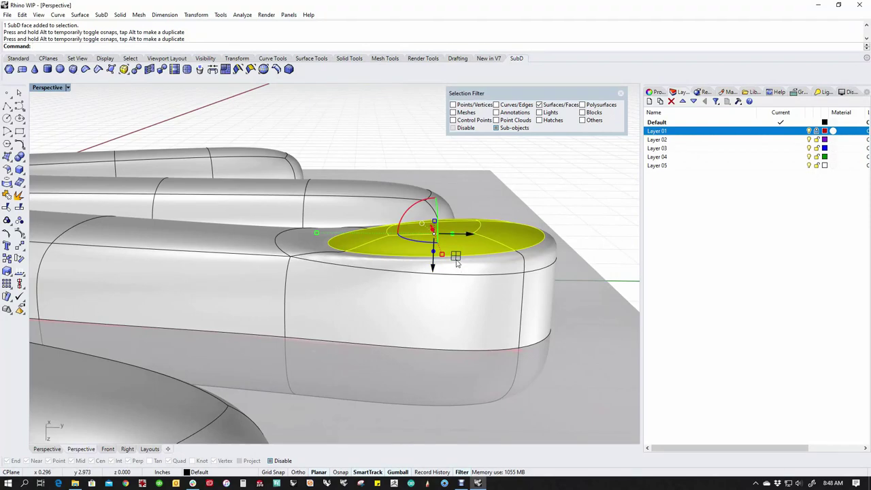
drag(456, 261, 407, 264)
key(Escape)
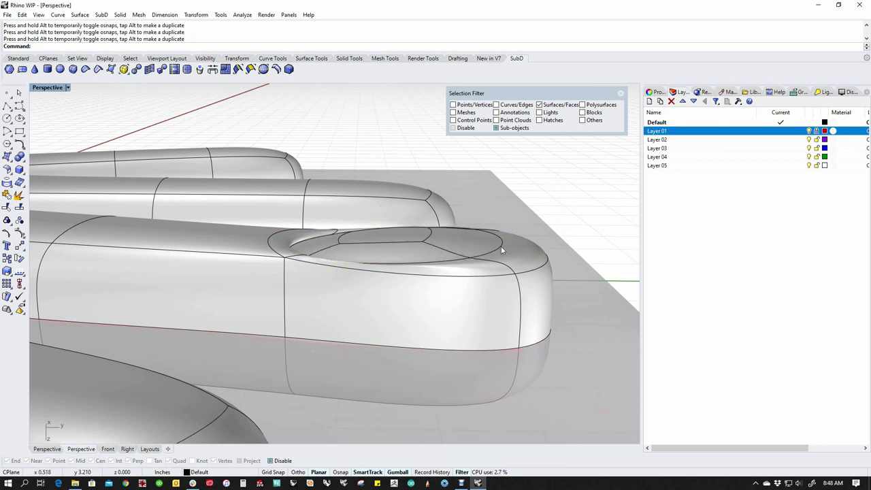
Limit selection to edges and move the nail's front edge outward toward the fingertip
text(ele)
key(Return)
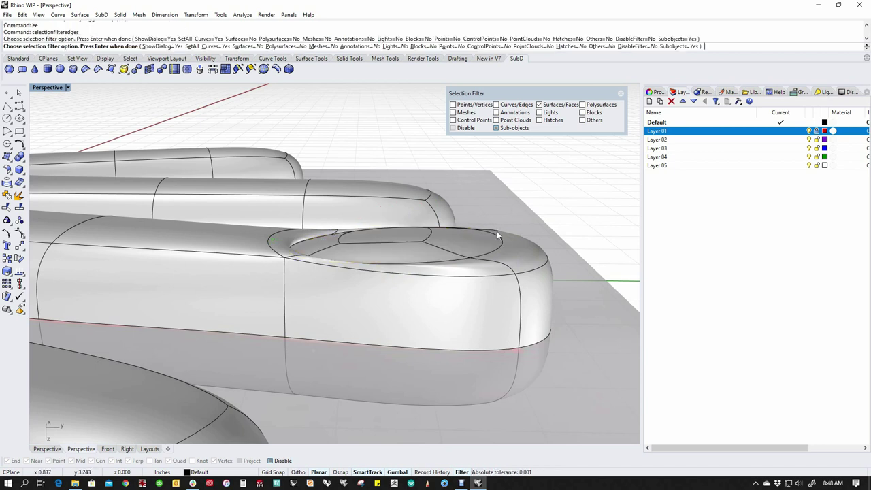
click(503, 246)
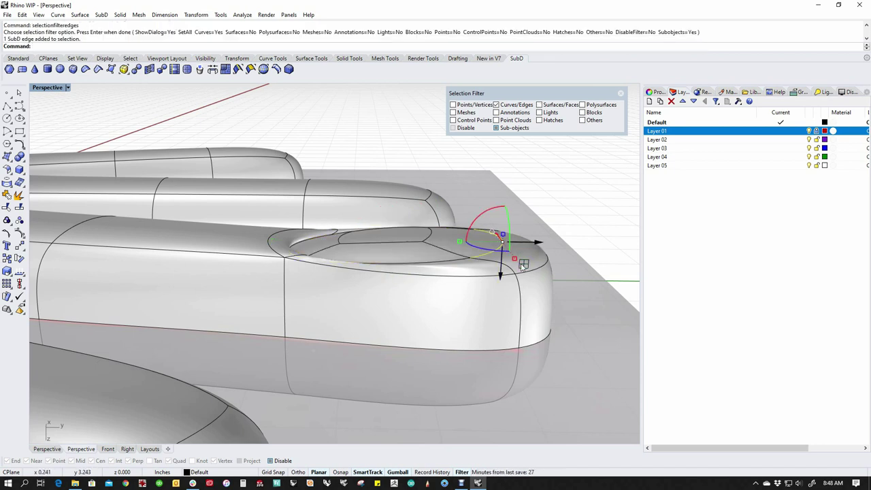
drag(504, 249, 563, 239)
key(Escape)
Pull the fingertip edge below the nail inward and move the tip's middle edge outward and up
click(552, 267)
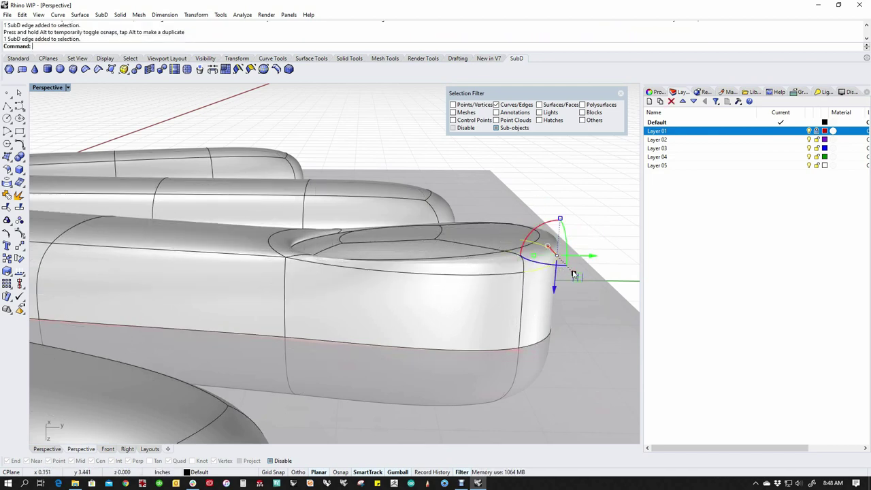
drag(574, 274, 517, 253)
key(Escape)
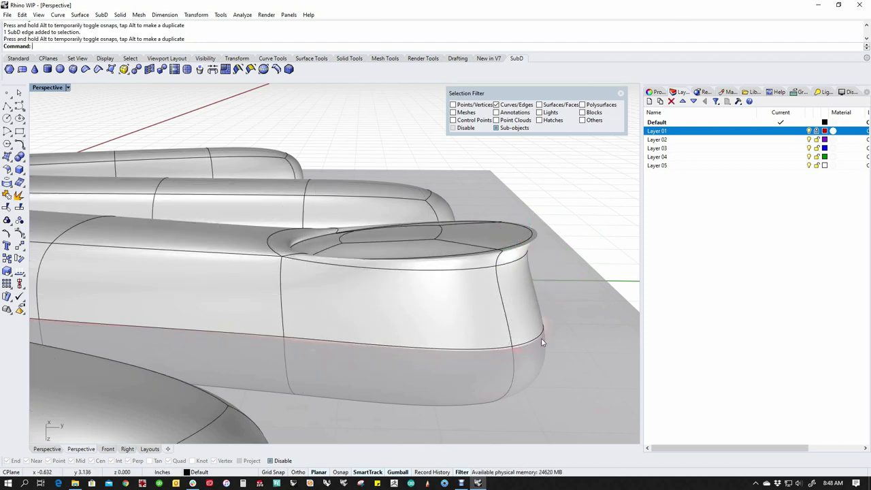
click(535, 340)
drag(562, 348, 601, 268)
click(542, 202)
Fine-tune the position of the nail's front edge on the middle finger
right_drag(543, 204, 500, 252)
scroll(230, 269, up, 6)
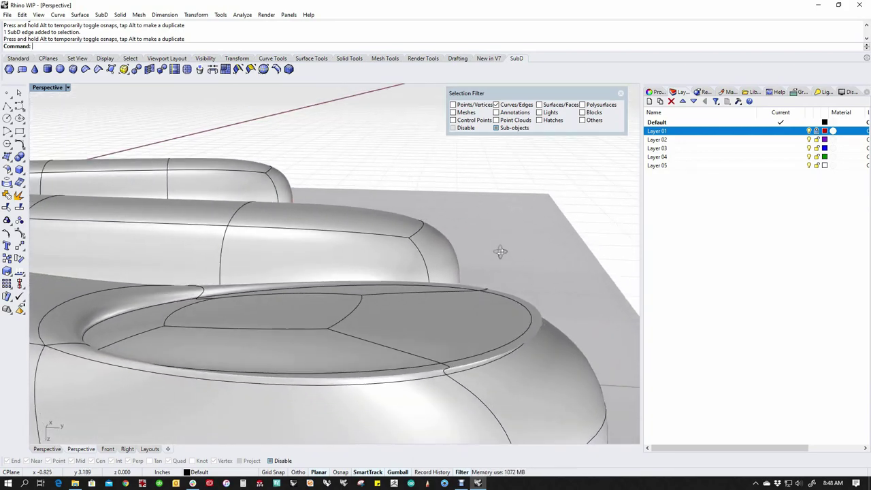
click(530, 330)
drag(528, 361, 529, 345)
drag(528, 306, 526, 302)
key(Escape)
Move the outer edge behind the nail's base toward the fingertip to form the cuticle fold
right_drag(378, 291, 266, 320)
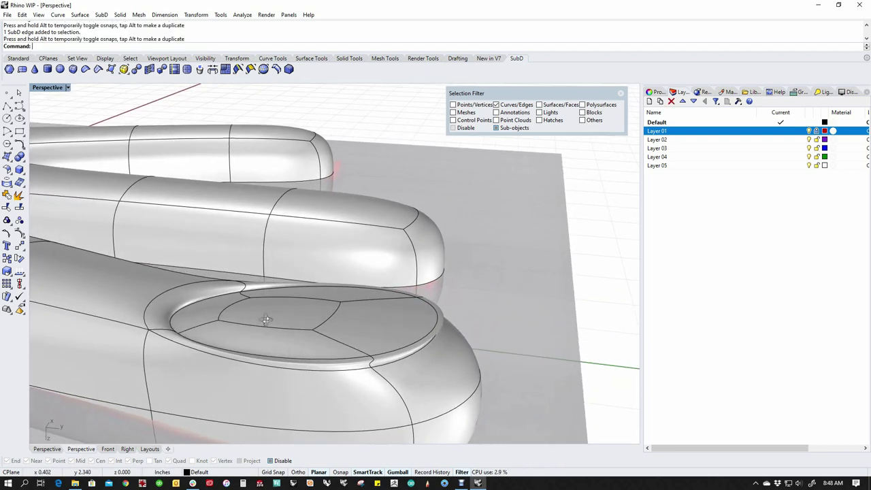
click(158, 297)
right_drag(158, 297, 221, 319)
drag(187, 314, 232, 309)
Limit selection to faces, then narrow all the nail faces sideways and rotate them slightly
right_drag(391, 275, 506, 408)
right_drag(324, 304, 287, 308)
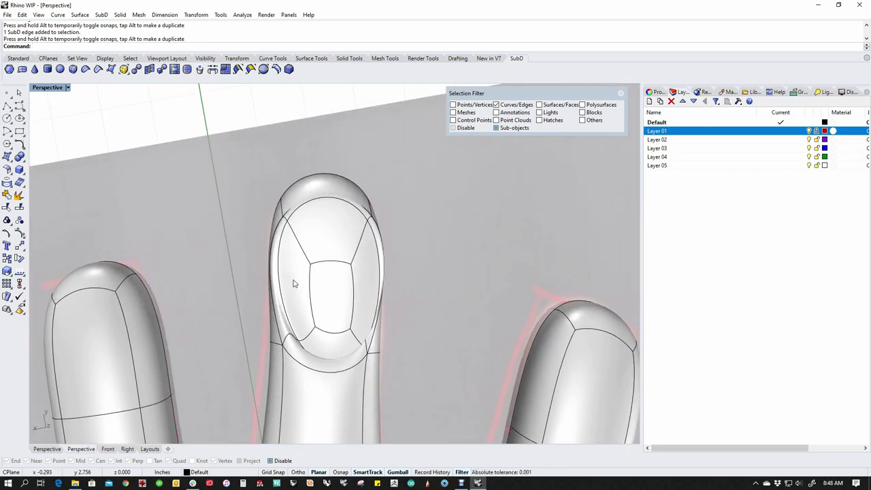
text(ff)
key(Return)
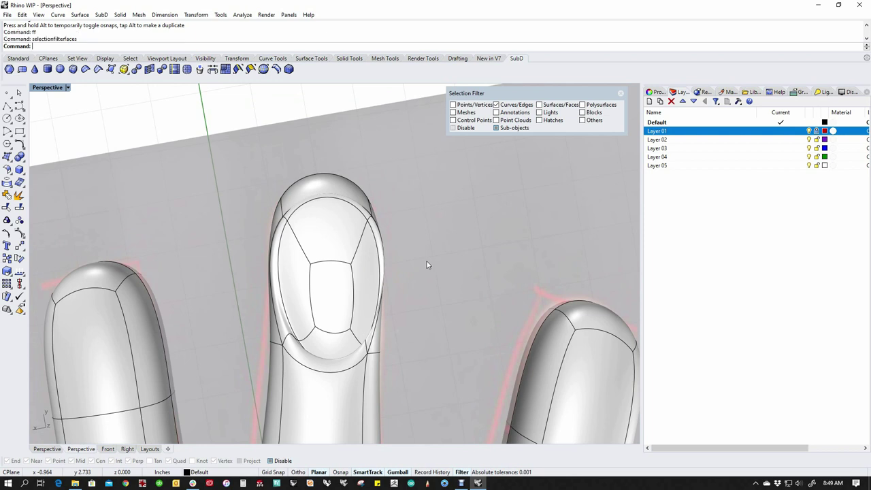
click(294, 274)
shift+click(364, 286)
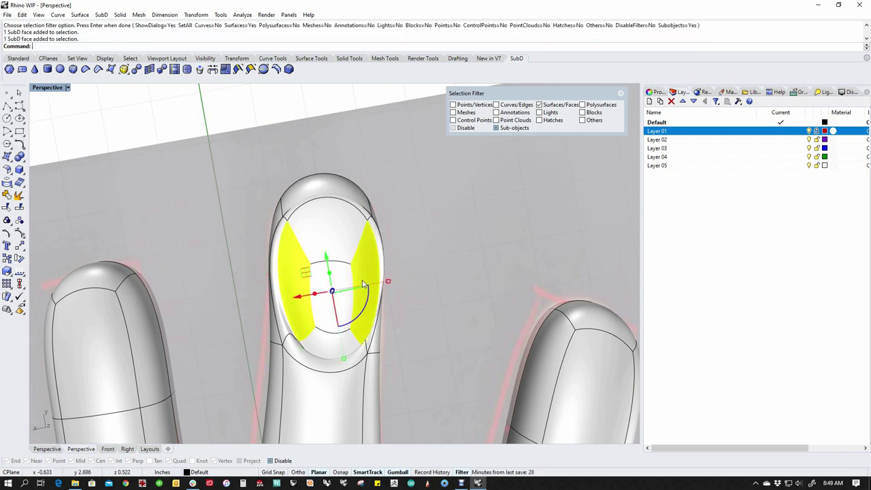
shift+click(325, 256)
shift+click(330, 310)
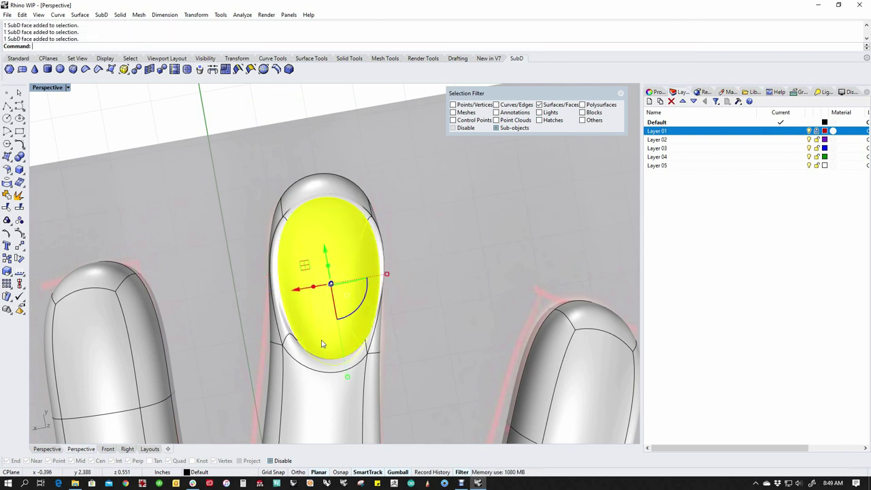
drag(385, 274, 381, 275)
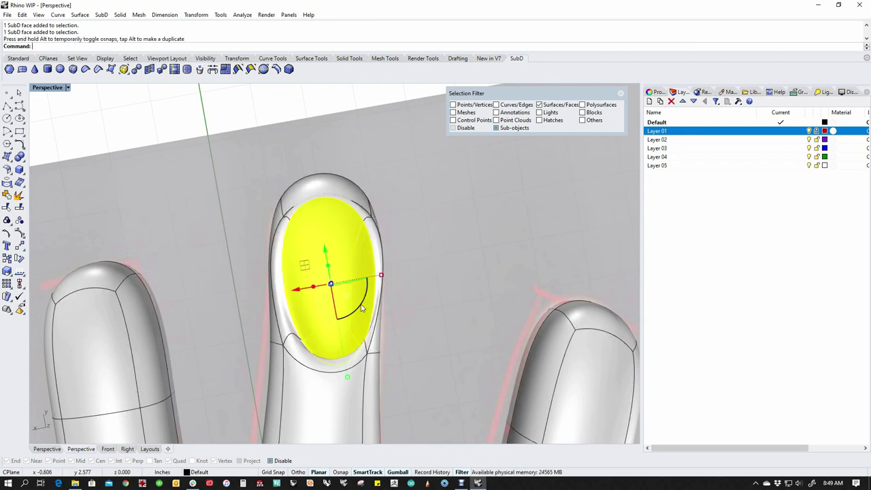
drag(361, 308, 403, 282)
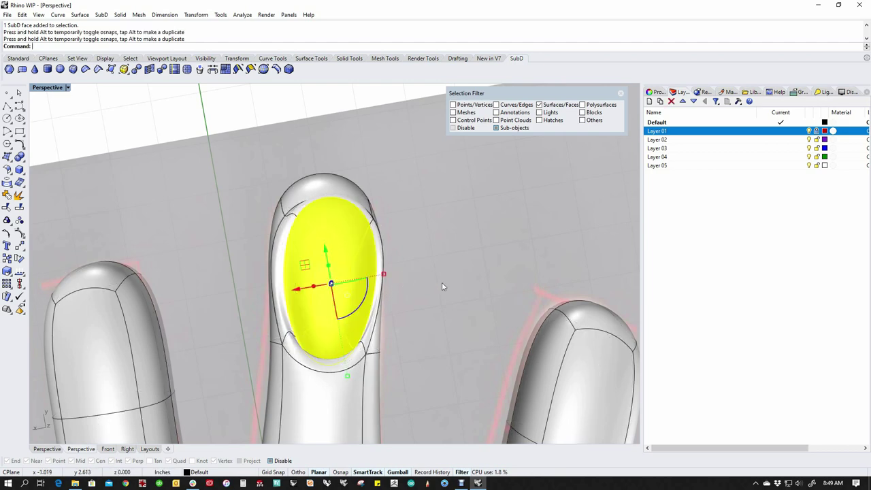
click(444, 286)
Close the Selection Filter and insert a full edge loop on the fingertip side of the middle finger's middle joint
scroll(423, 257, down, 5)
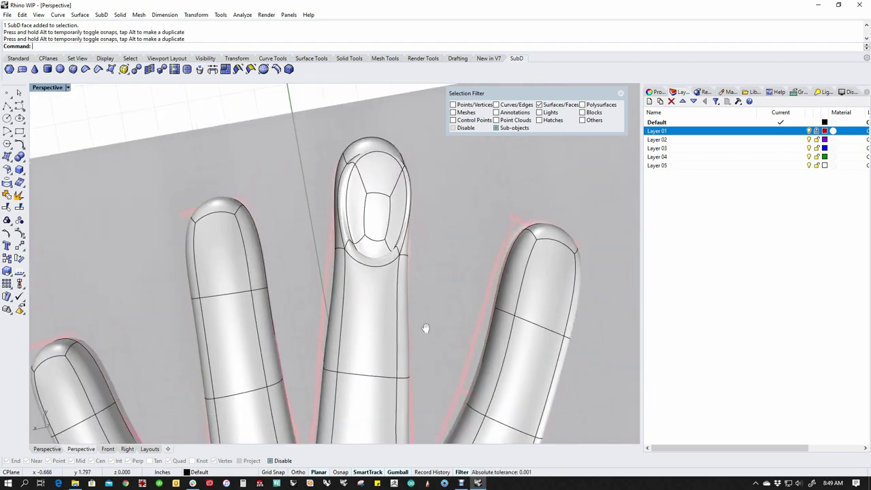
shift+right_drag(404, 298, 376, 305)
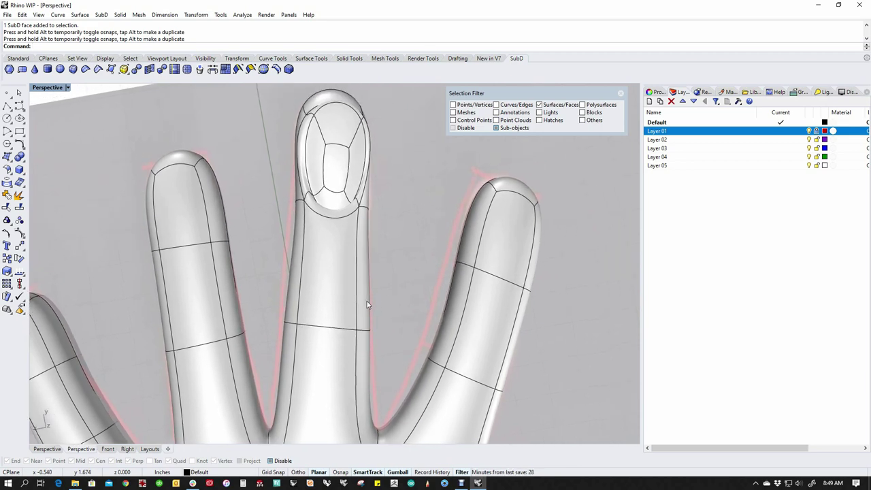
scroll(323, 306, down, 3)
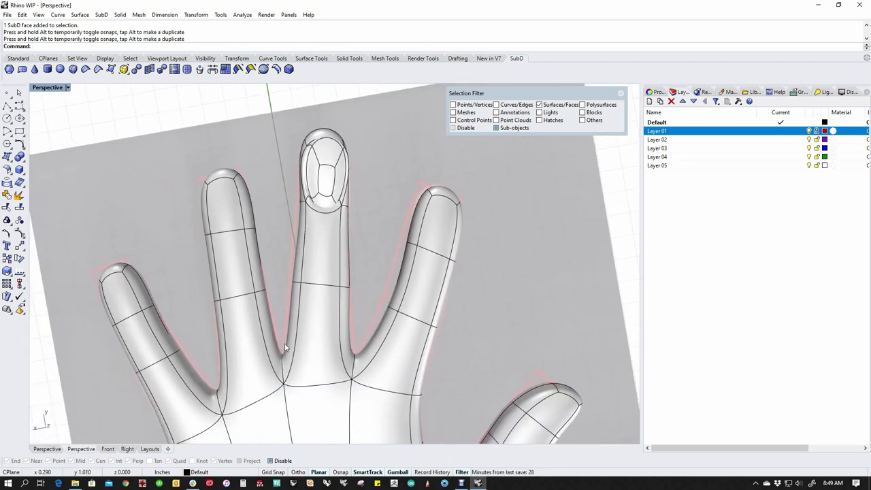
scroll(310, 215, up, 2)
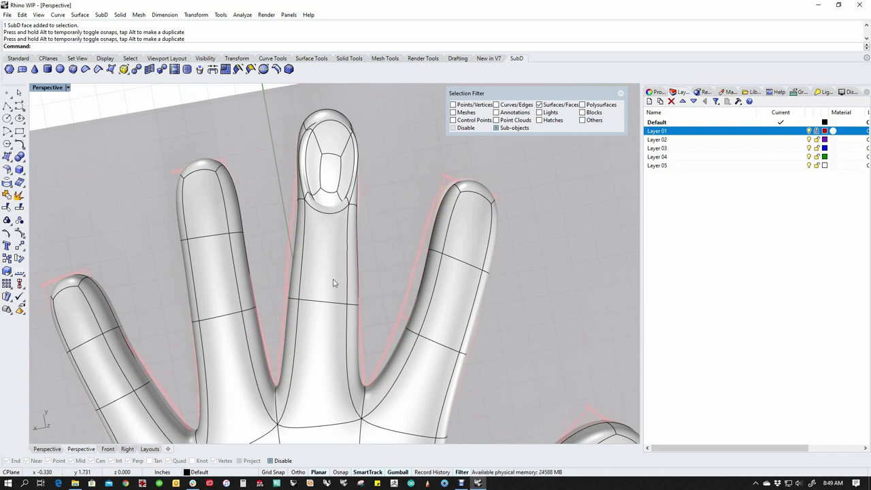
click(276, 70)
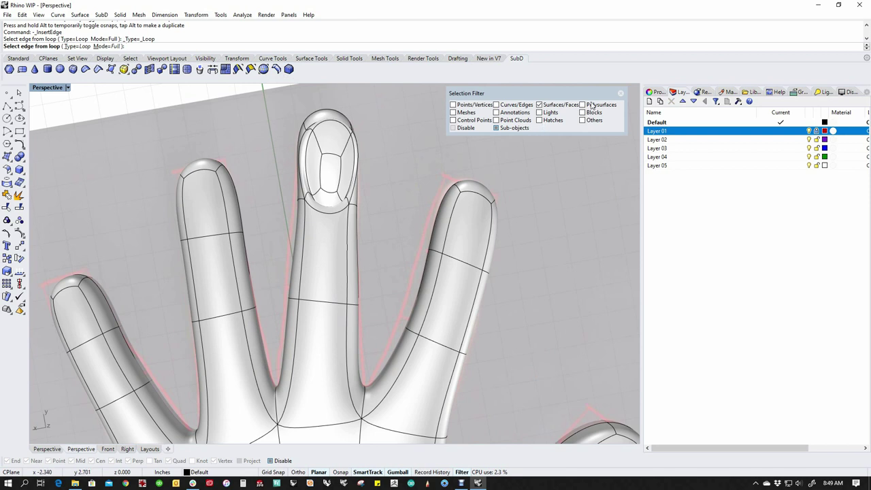
click(620, 95)
click(320, 301)
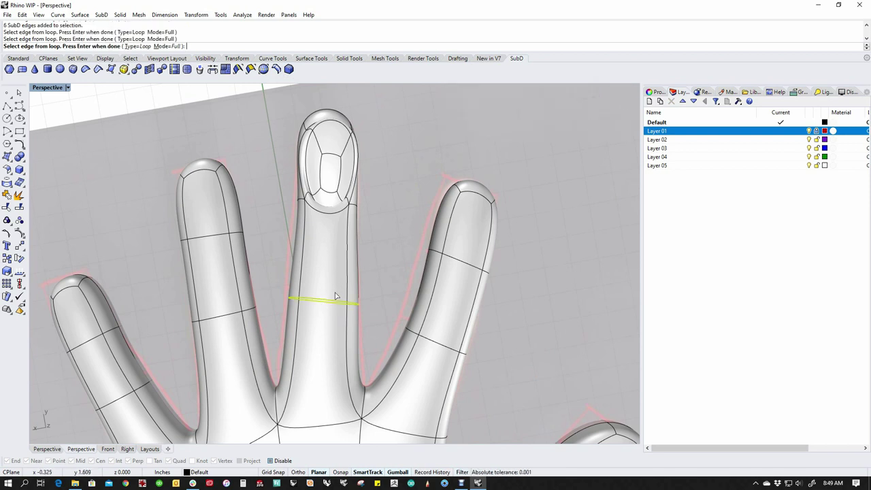
key(Return)
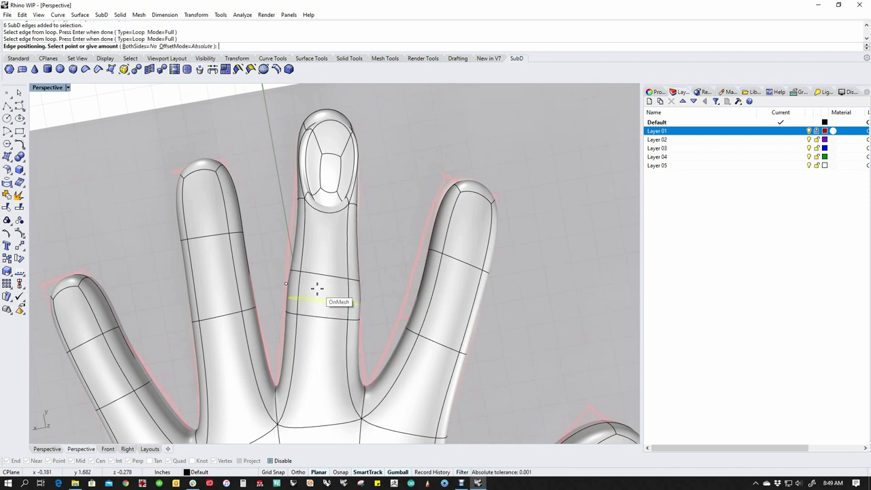
key(Escape)
right_click(380, 285)
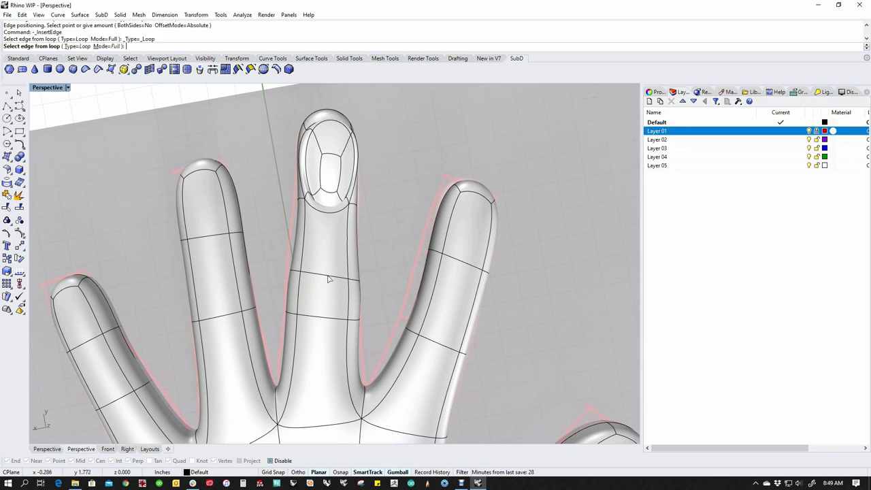
Insert another full edge loop at the middle finger's middle joint, beside the existing loop on its fingertip side
click(328, 279)
key(Return)
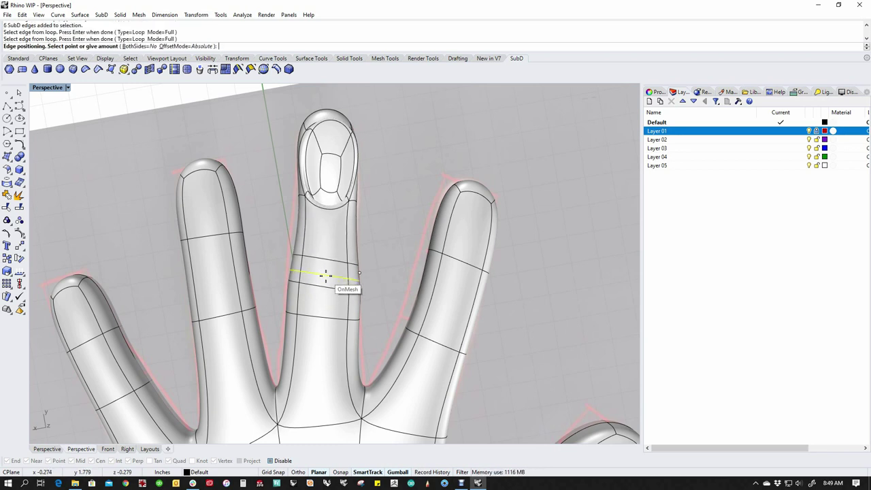
click(325, 276)
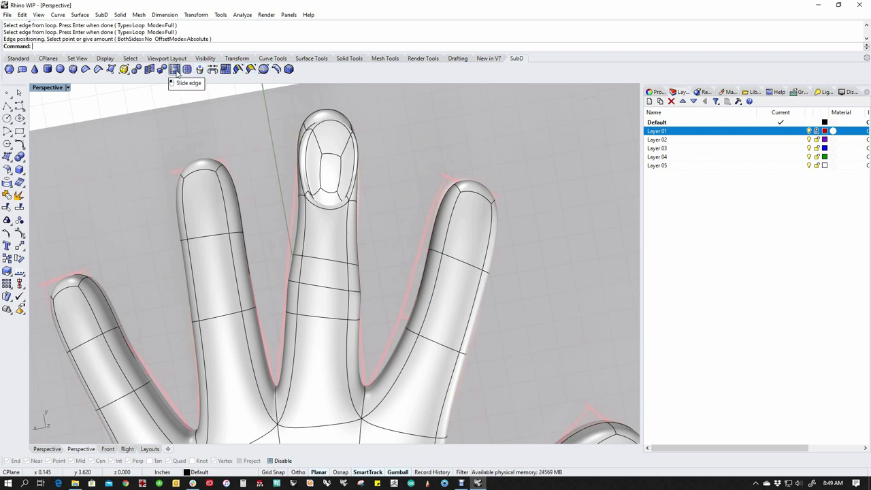
Slide the middle joint's fingertip-side edge loop slightly, and slide its palm-side loop farther toward the palm
click(175, 70)
click(331, 266)
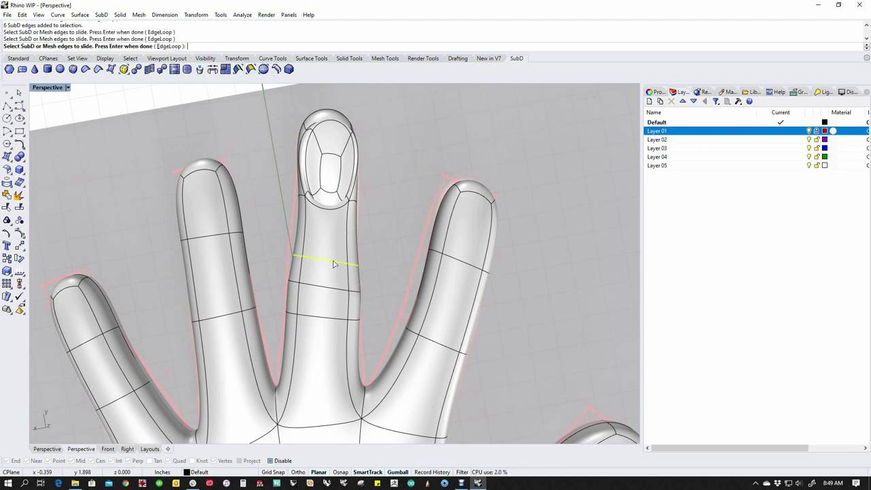
key(Return)
click(332, 276)
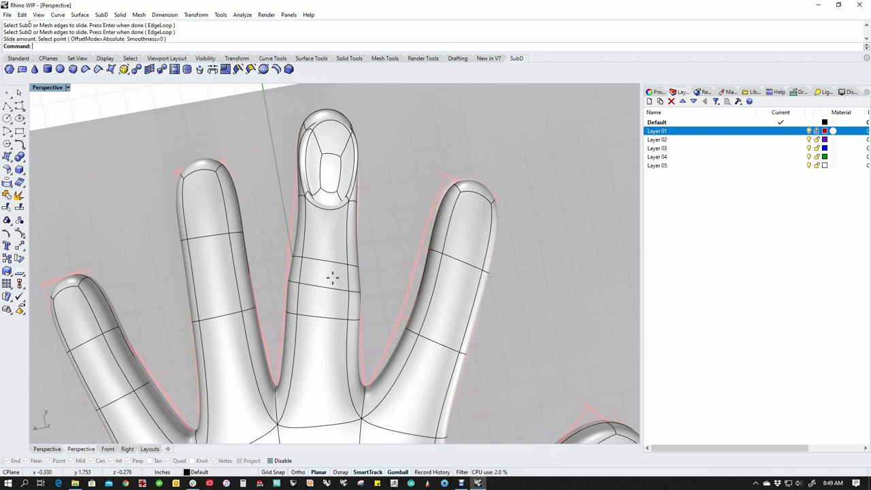
key(Return)
click(333, 321)
key(Return)
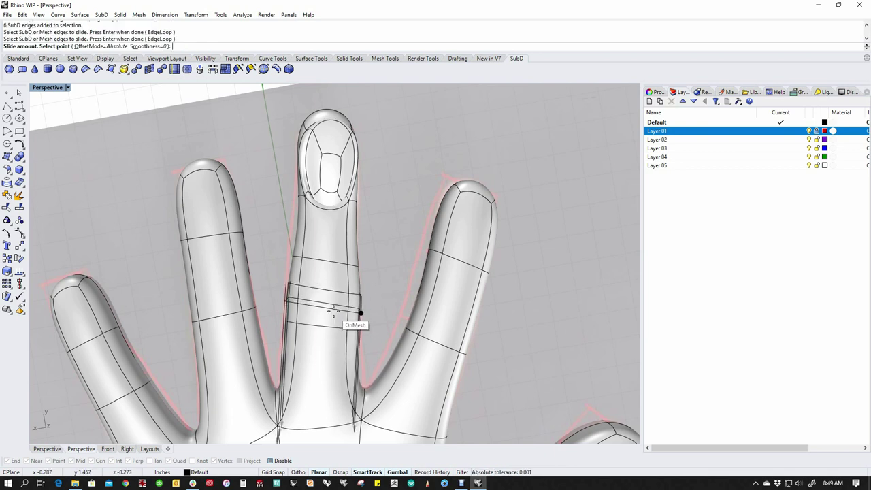
click(371, 279)
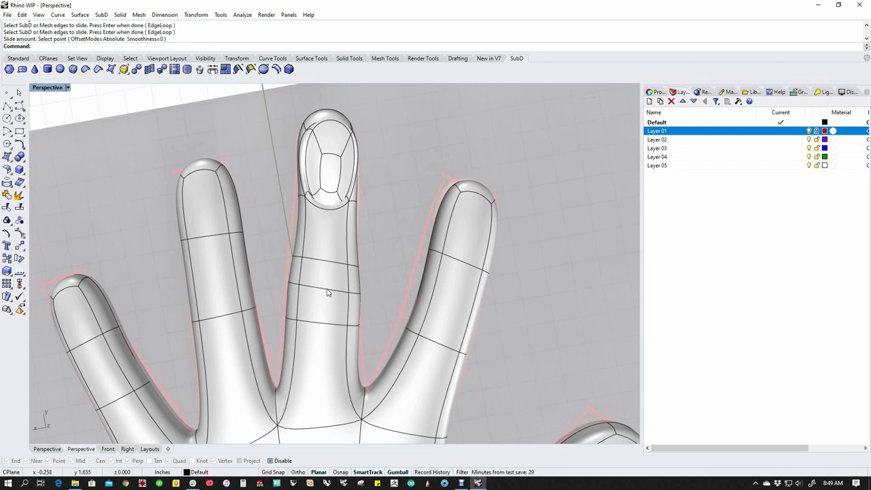
Widen the central edge loop of the middle finger's joint and slightly narrow the loops on either side of it
double_click(327, 292)
shift+drag(366, 280, 370, 279)
click(342, 265)
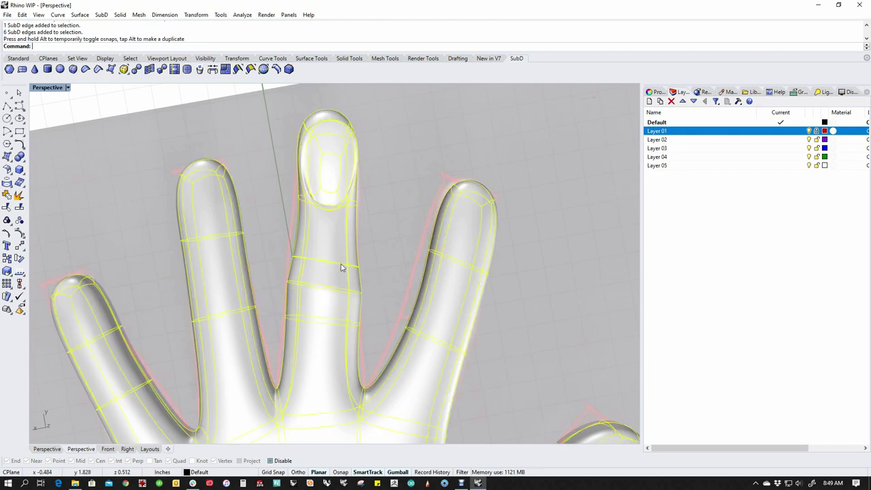
click(380, 255)
ctrl+shift+double_click(341, 265)
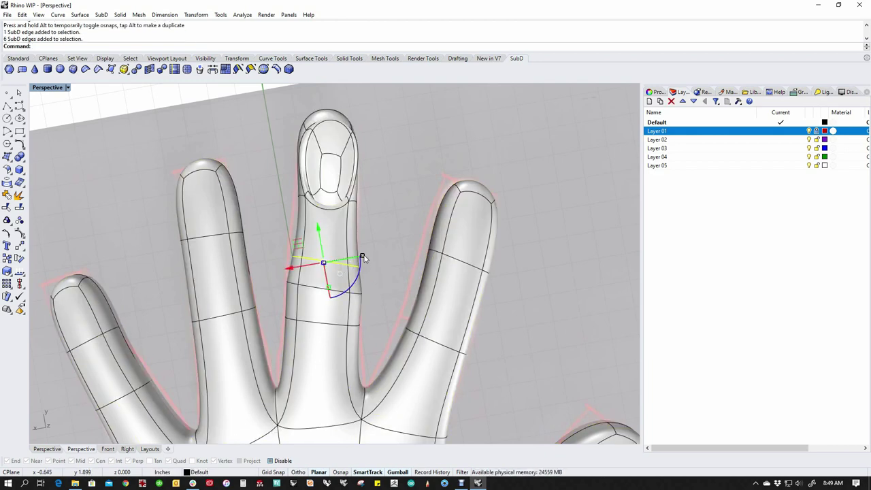
shift+drag(363, 255, 362, 256)
click(380, 305)
double_click(331, 327)
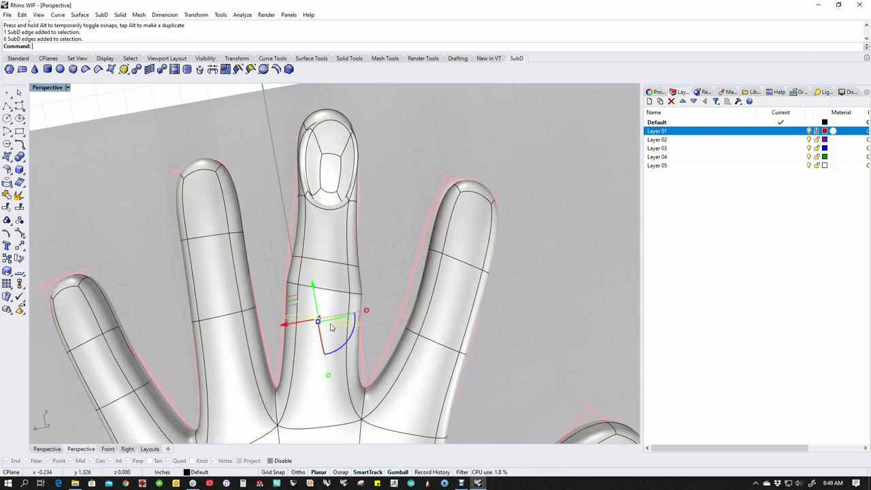
drag(366, 313, 364, 311)
Reduce the width of the joint's central edge loop slightly so the knuckle bulges less
click(363, 269)
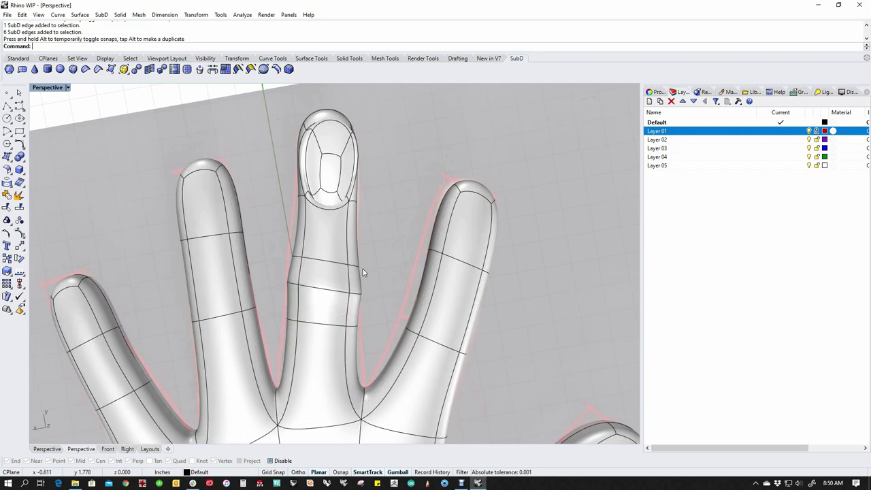
right_drag(362, 269, 375, 296)
scroll(339, 283, up, 3)
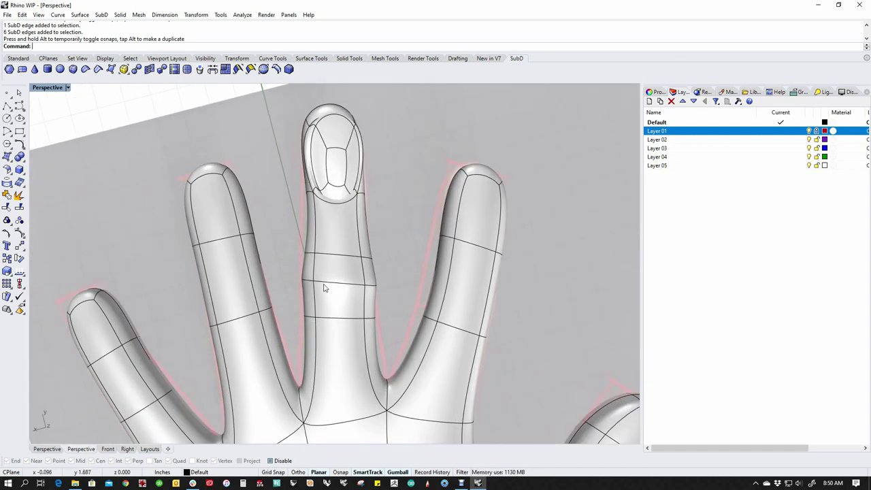
double_click(325, 288)
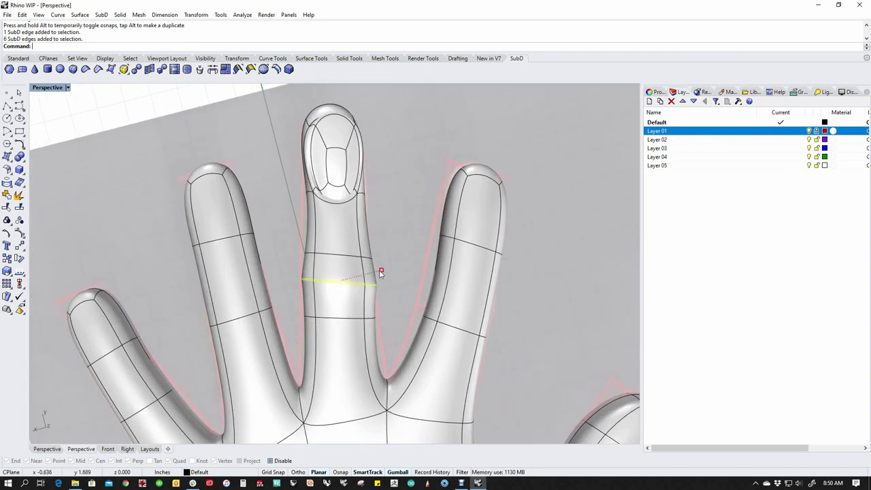
drag(381, 272, 379, 272)
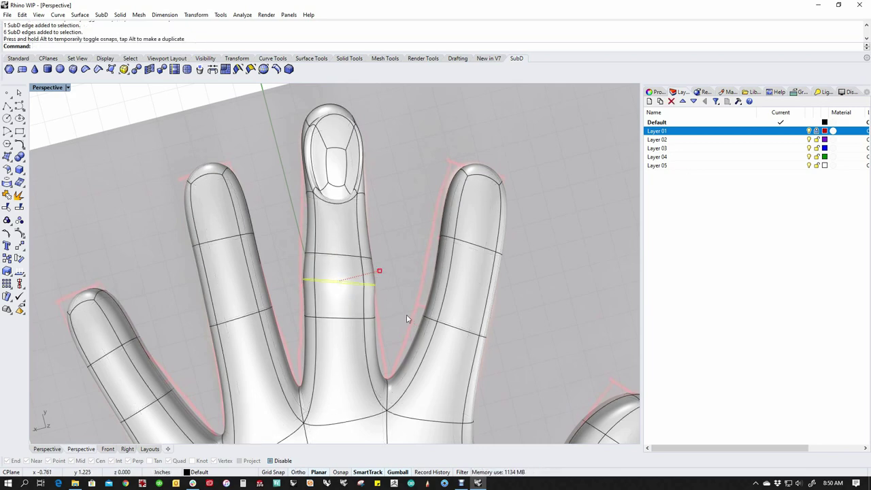
scroll(378, 288, up, 2)
mouse_move(379, 264)
mouse_down()
mouse_move(372, 262)
mouse_move(402, 254)
mouse_move(394, 267)
mouse_move(350, 266)
mouse_move(381, 274)
mouse_up()
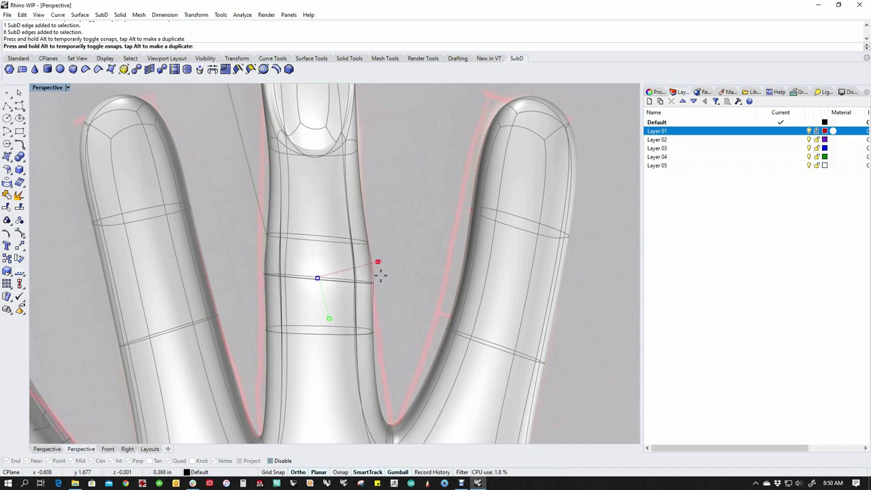
drag(382, 274, 382, 274)
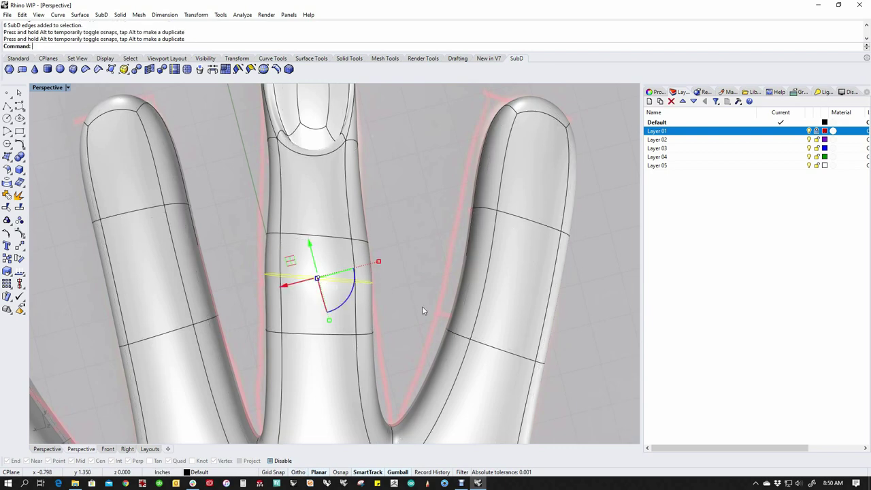
scroll(395, 293, down, 2)
shift+right_drag(397, 294, 403, 288)
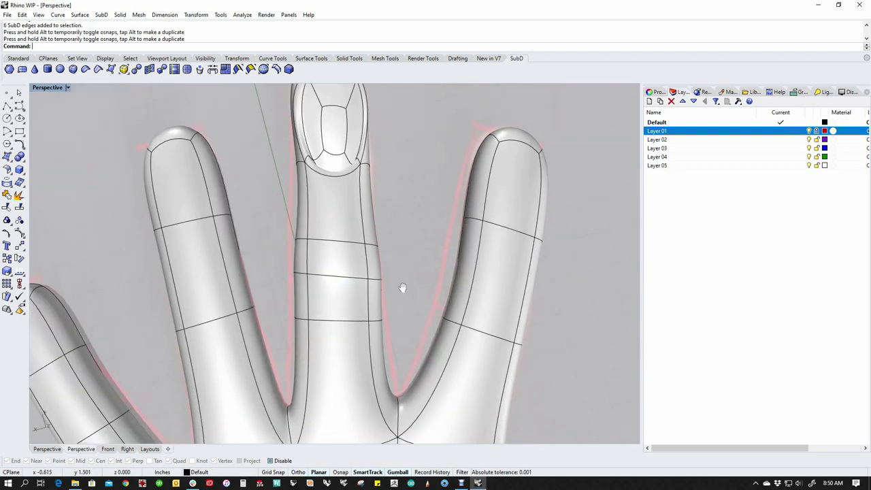
Delete the three edge loops at the middle finger's middle joint one after another
double_click(370, 272)
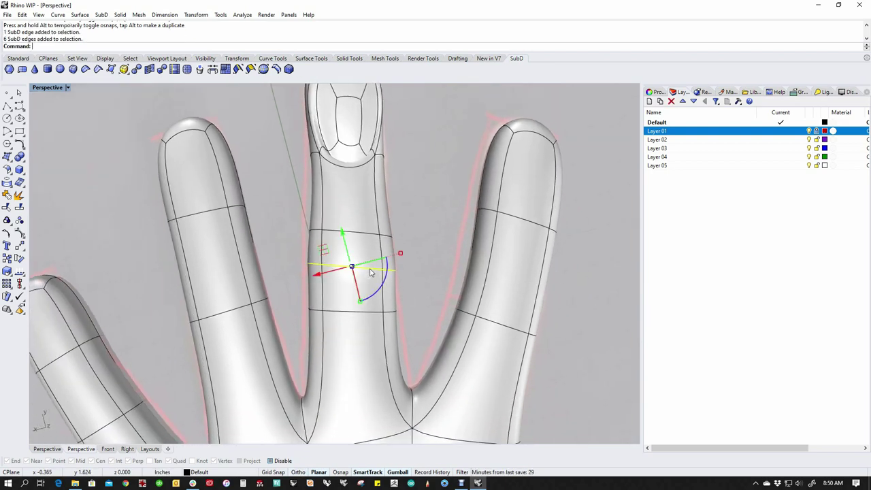
key(Delete)
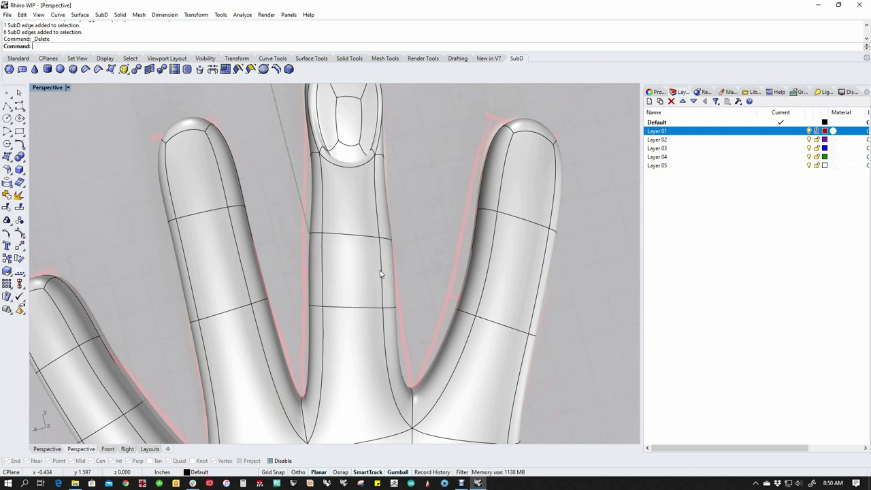
double_click(369, 238)
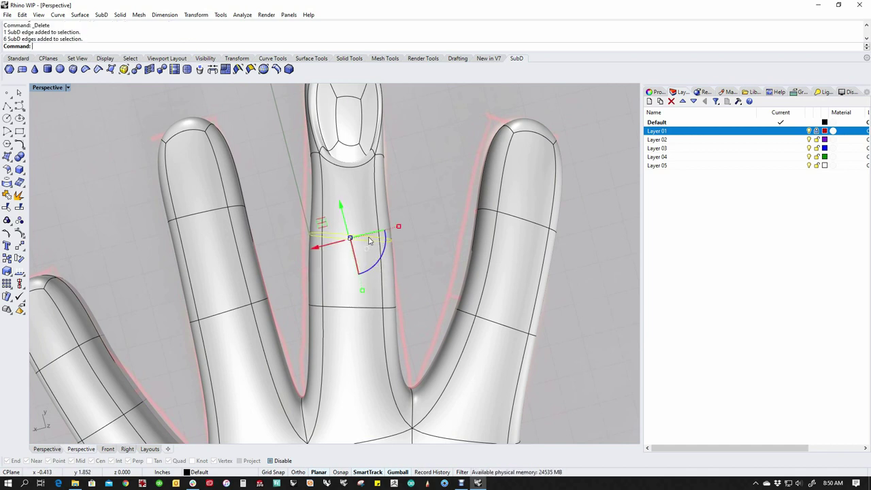
key(Delete)
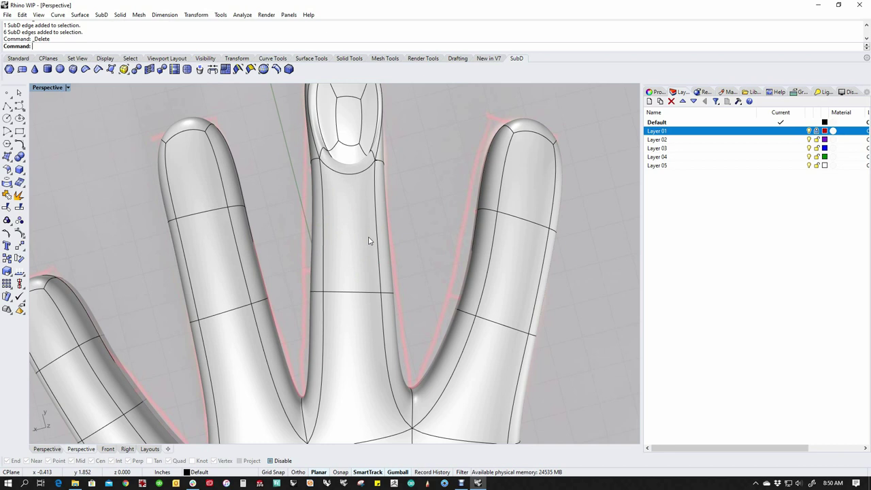
double_click(339, 292)
key(Delete)
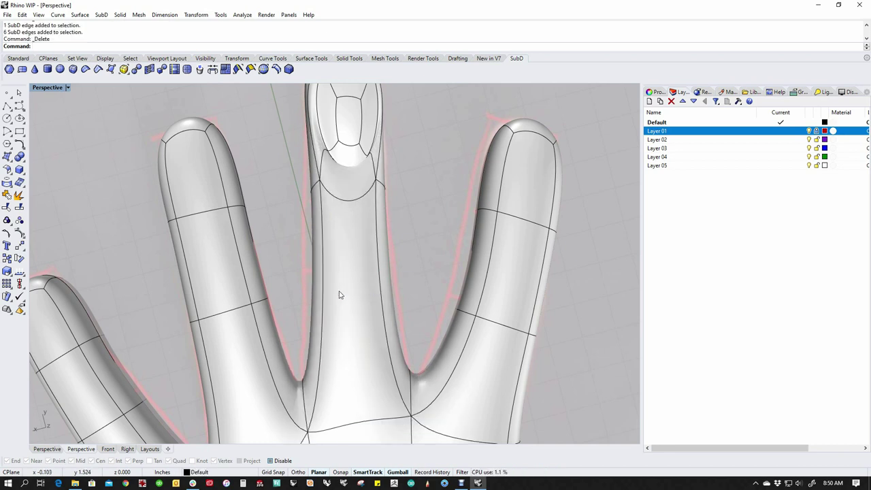
Undo the deletions of the middle finger's joint edge loops
scroll(341, 299, down, 3)
key(ctrl+z)
key(ctrl+z)
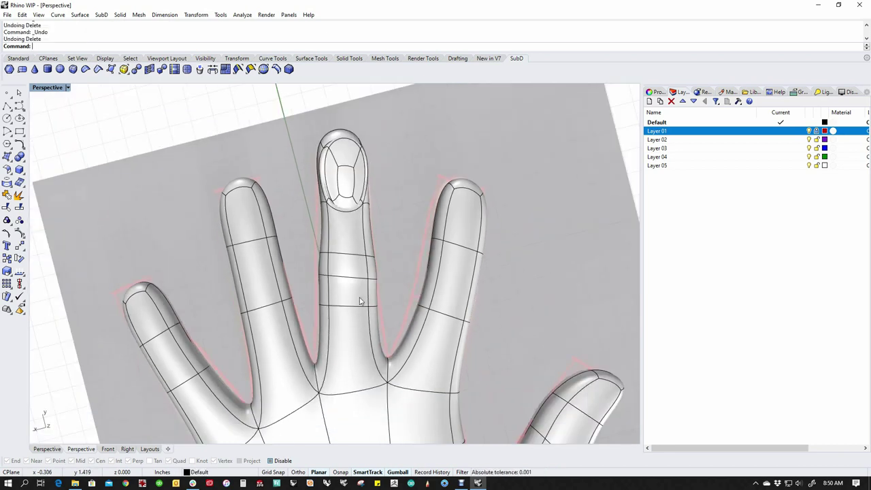
scroll(385, 277, down, 4)
shift+right_drag(385, 278, 396, 234)
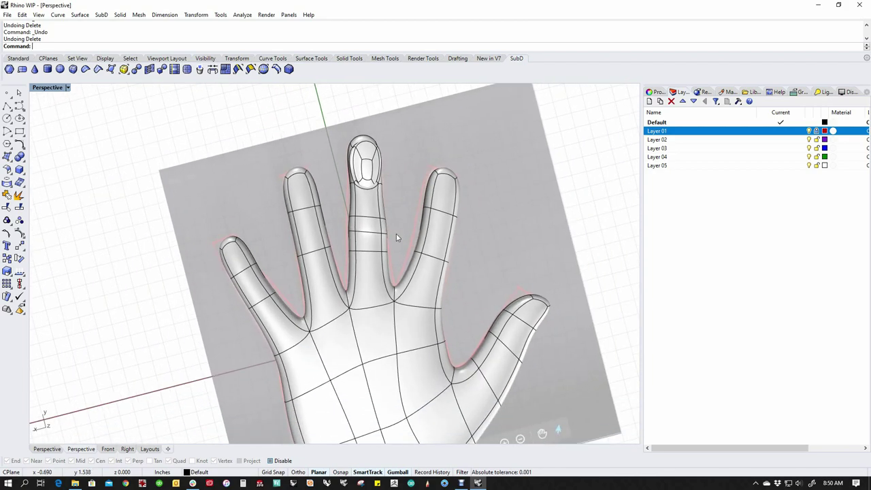
shift+right_drag(399, 315, 482, 341)
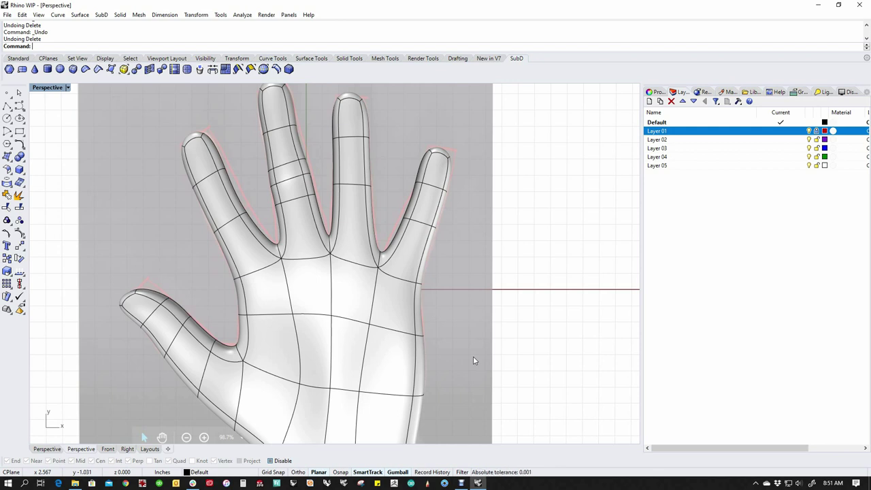
Select the index finger's mesh components and Bend them upward in the Right view, with the spine running along the finger
right_drag(428, 342, 291, 361)
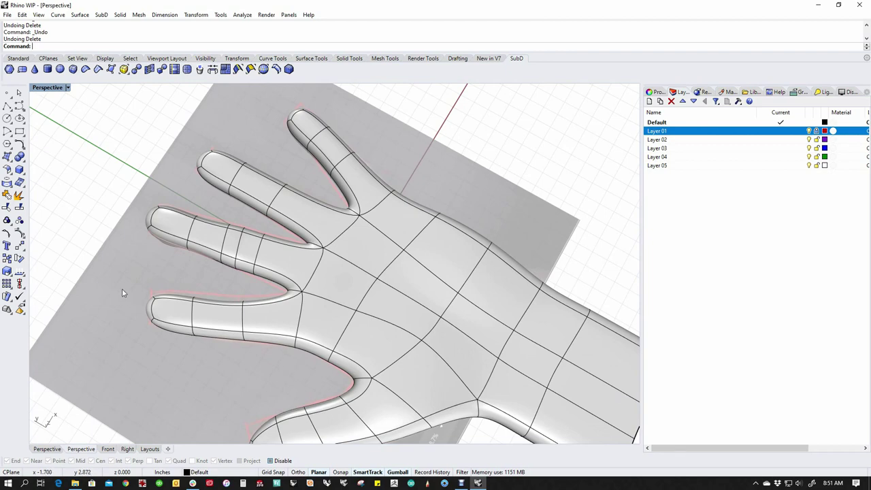
drag(121, 278, 259, 361)
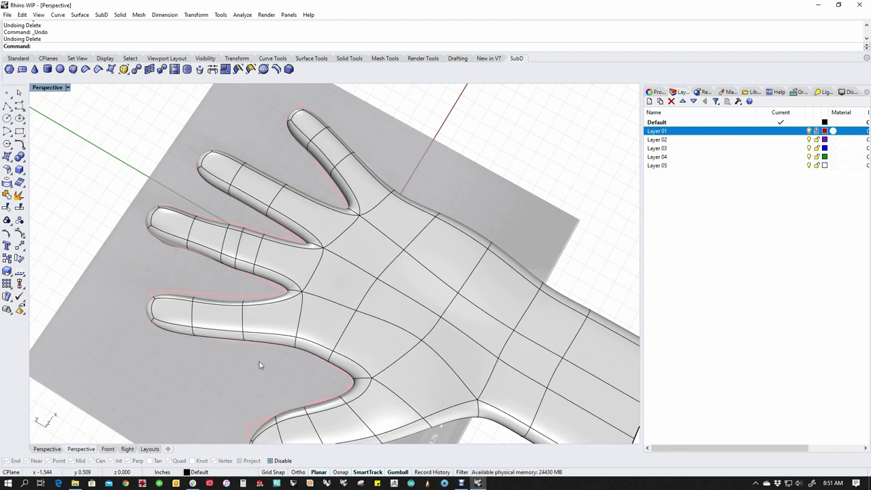
right_drag(259, 361, 264, 352)
click(280, 347)
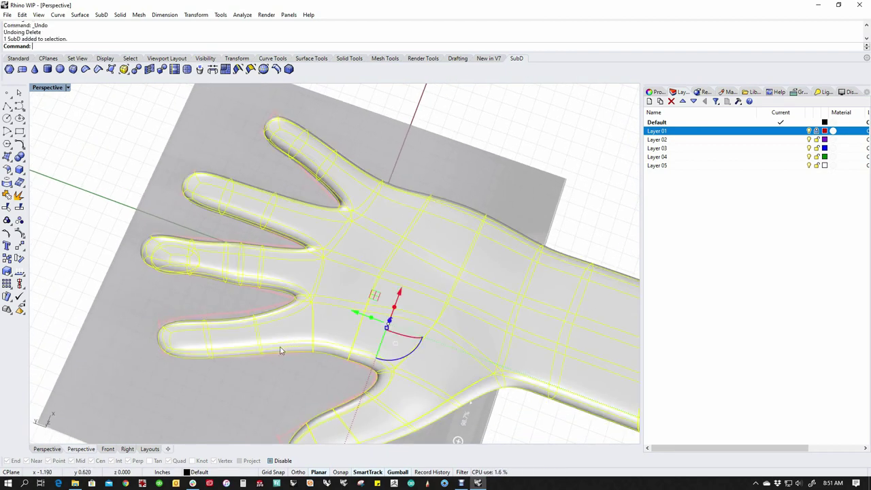
drag(110, 303, 293, 371)
drag(129, 304, 302, 379)
key(ctrl+F2)
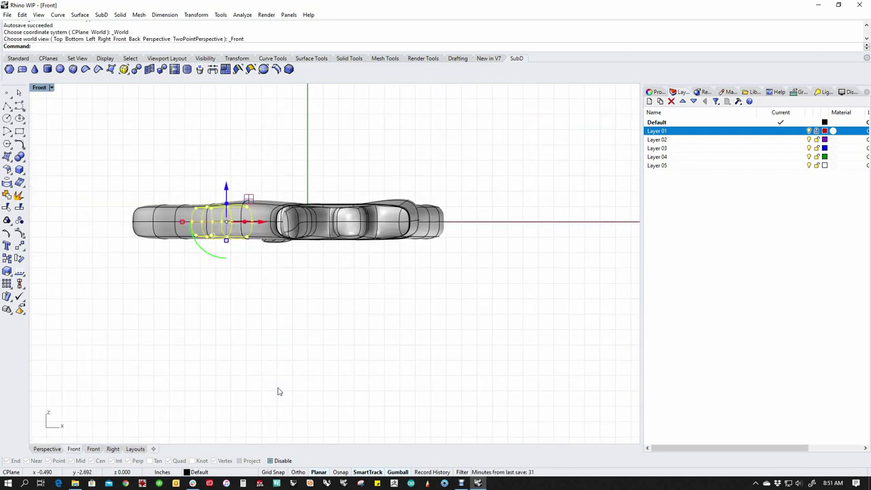
key(ctrl+F3)
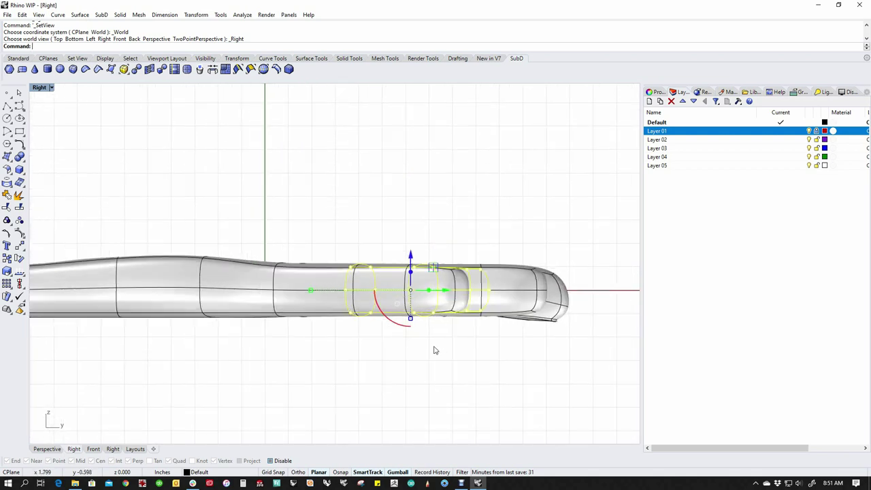
text(bend)
key(Return)
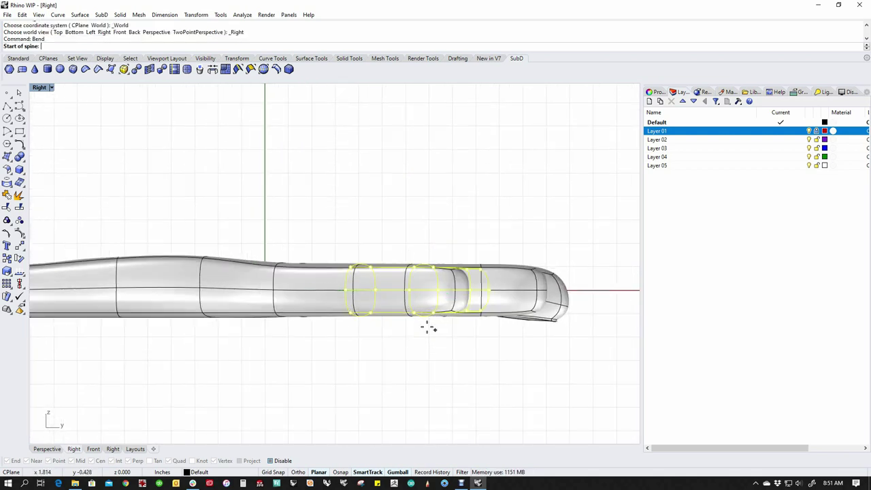
click(329, 290)
click(514, 291)
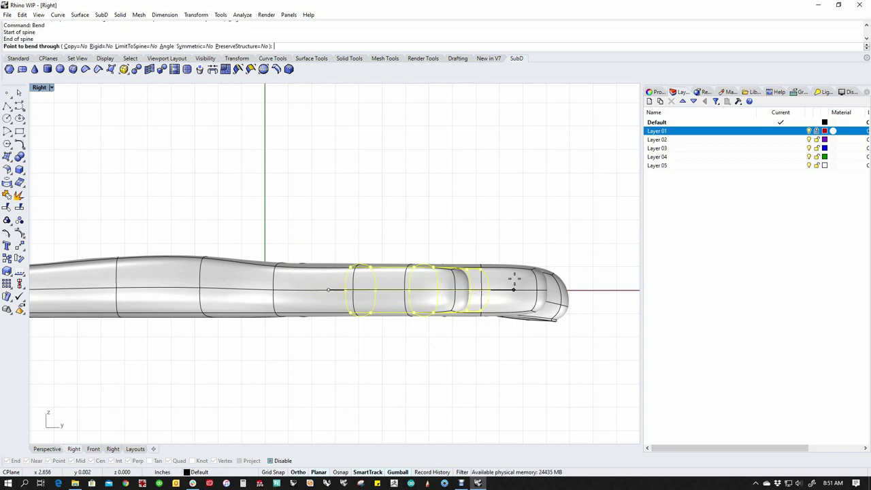
click(504, 238)
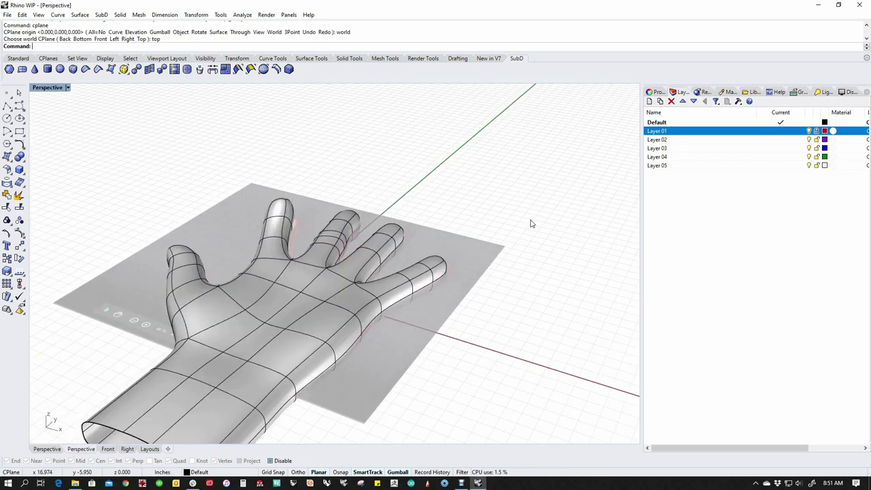
Select the little finger's mesh components and Bend them upward in the Right view, with the spine running along the finger
right_drag(408, 286, 422, 349)
drag(352, 303, 496, 398)
right_drag(497, 398, 404, 388)
key(ctrl+F2)
key(ctrl+F3)
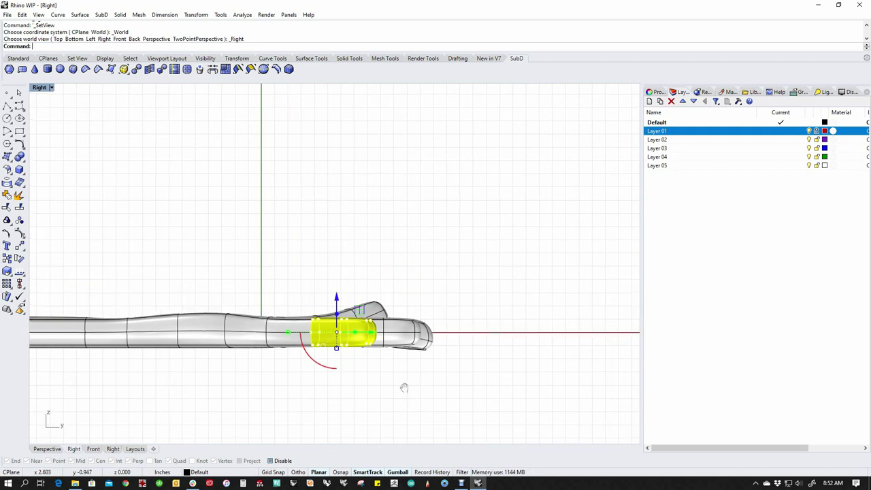
key(Return)
click(314, 331)
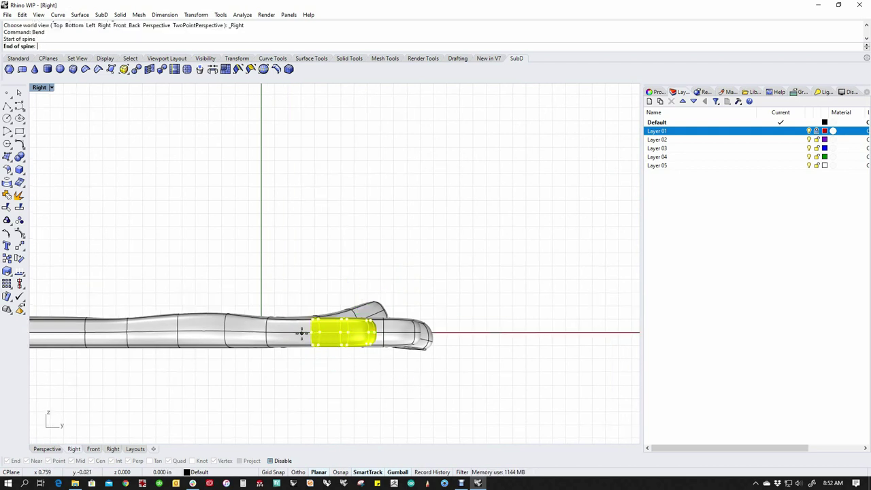
click(405, 334)
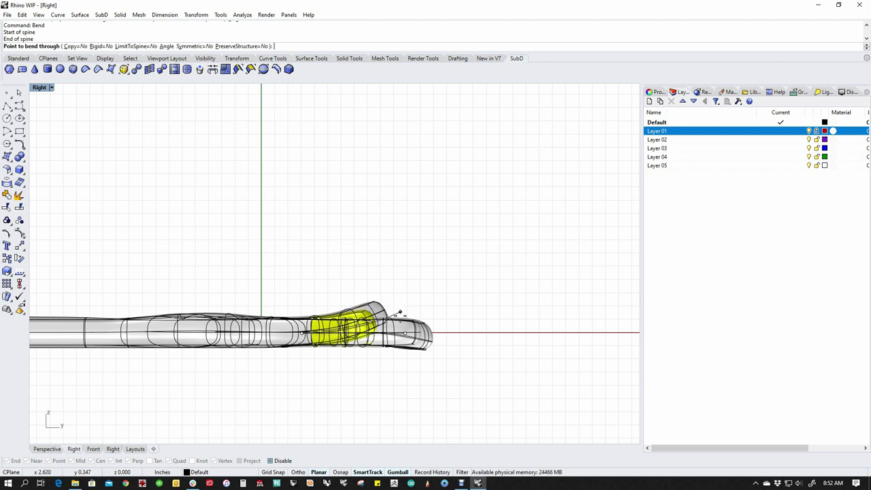
click(400, 314)
click(444, 304)
right_drag(442, 347, 432, 365)
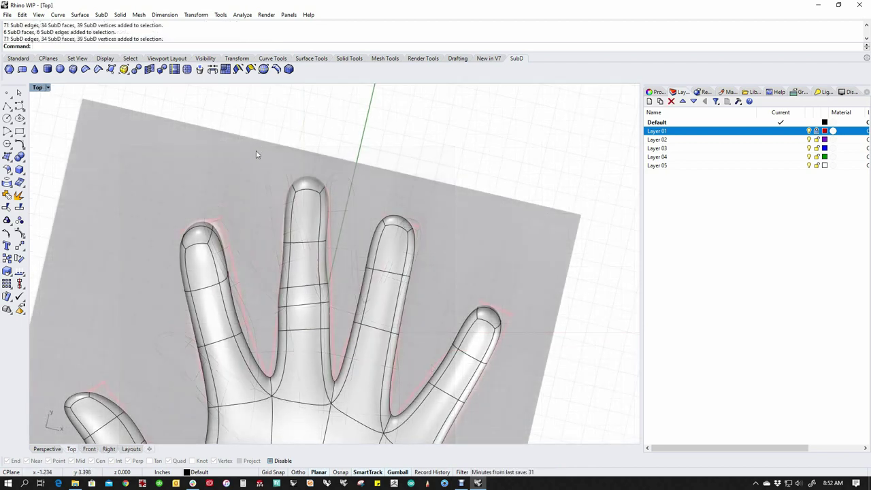
Select the middle finger from its joint loops to the tip and Bend it slightly downward in the Right view
drag(257, 154, 339, 344)
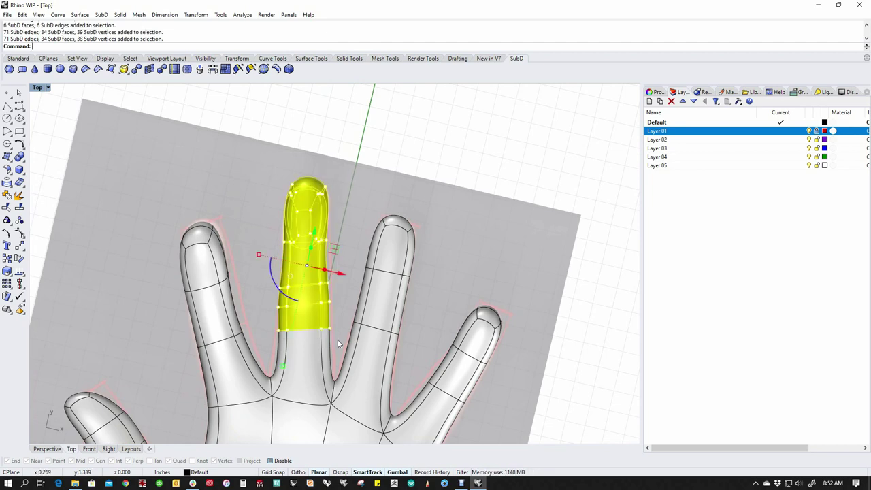
key(ctrl+F3)
right_drag(379, 325, 394, 284)
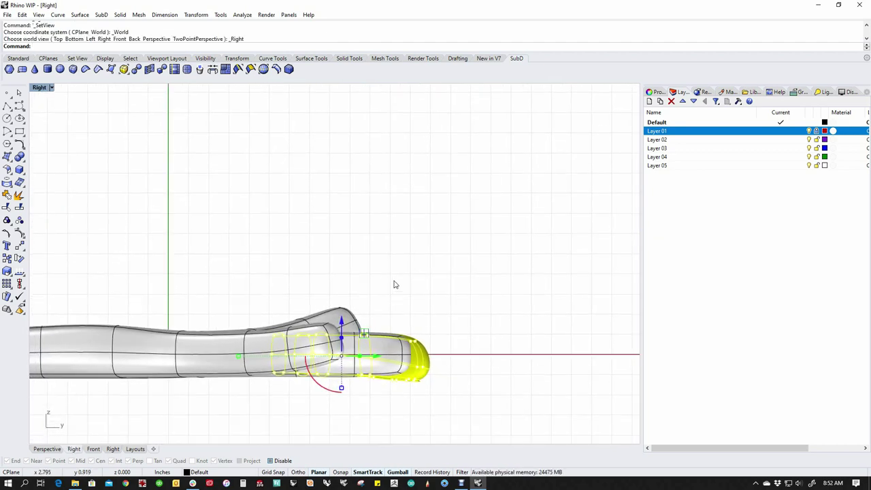
key(Return)
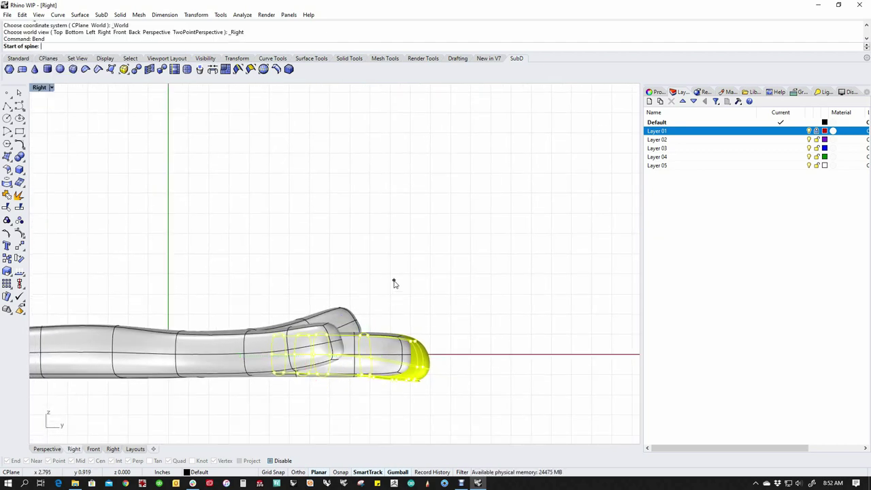
click(257, 350)
click(482, 382)
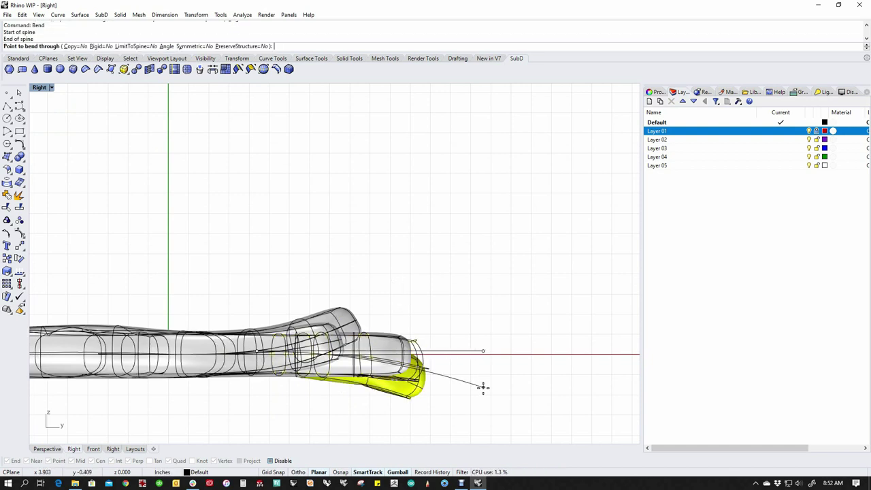
click(490, 371)
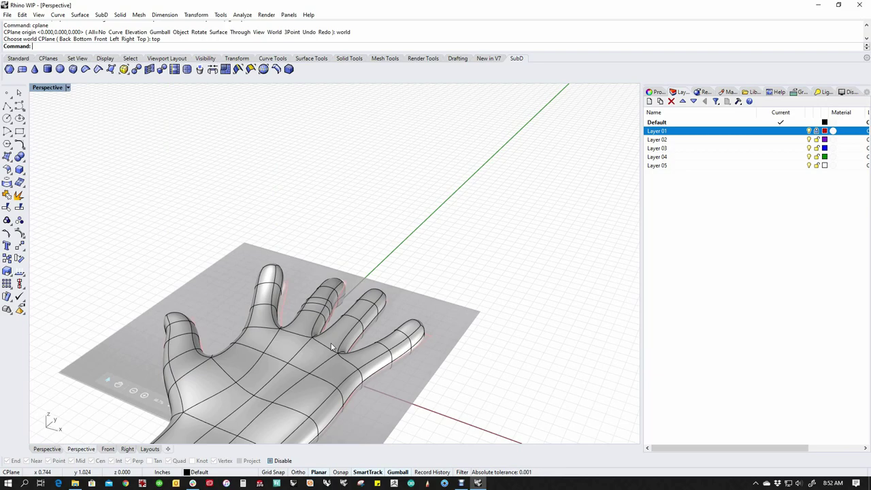
Hide the hand SubD to expose the traced hand picture and its red layout curves
right_drag(449, 303, 453, 363)
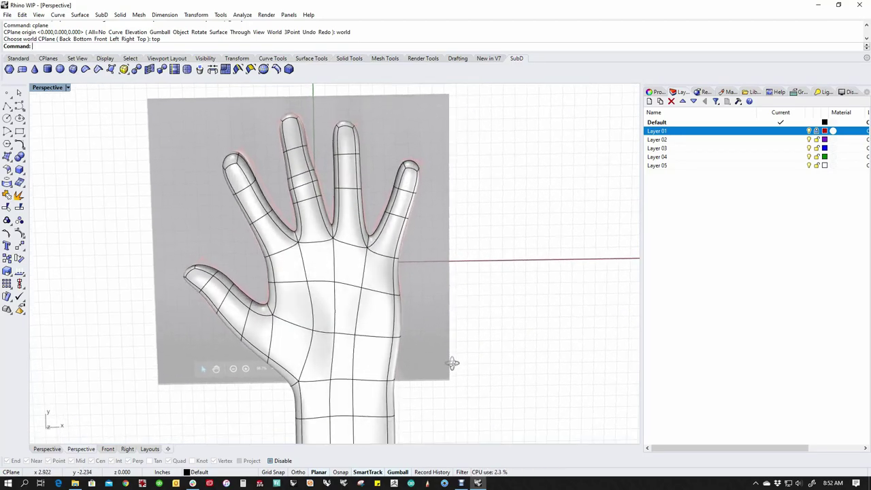
click(378, 311)
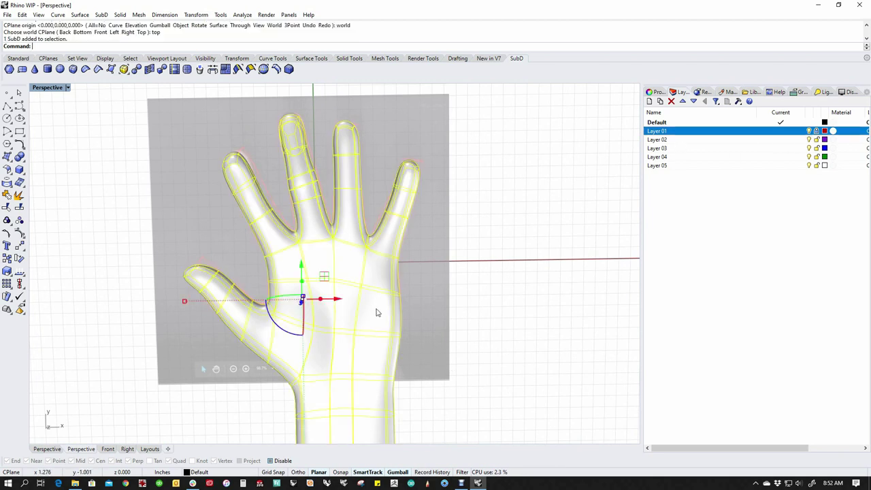
text(hide)
key(Return)
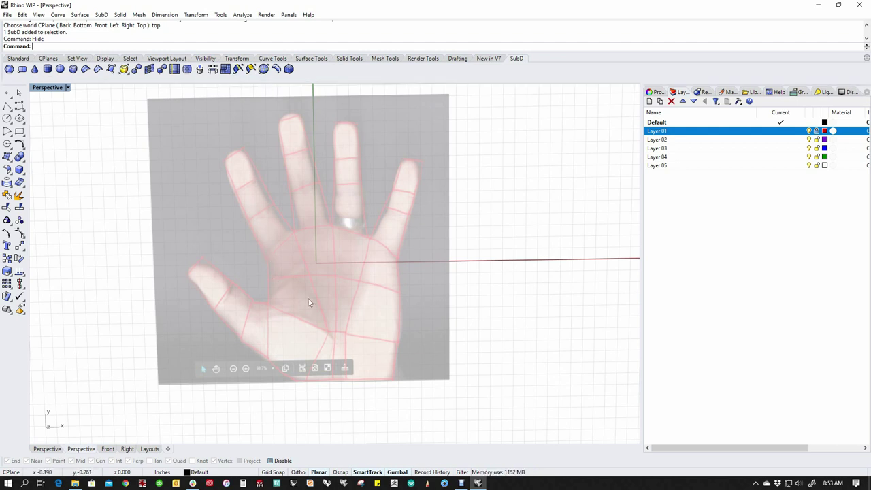
shift+right_drag(308, 299, 315, 328)
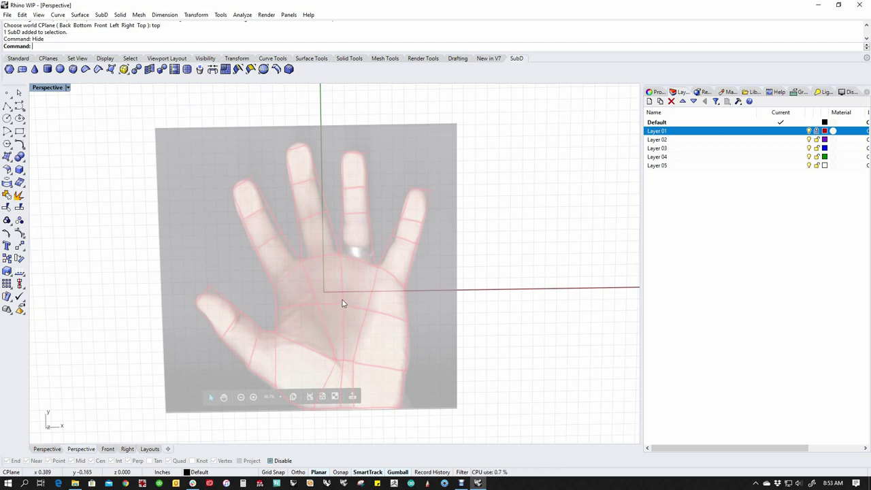
shift+right_drag(347, 308, 363, 293)
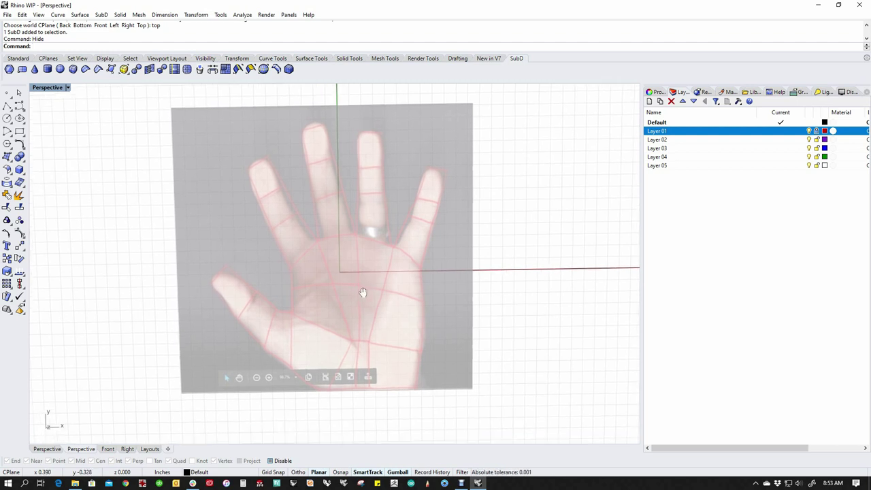